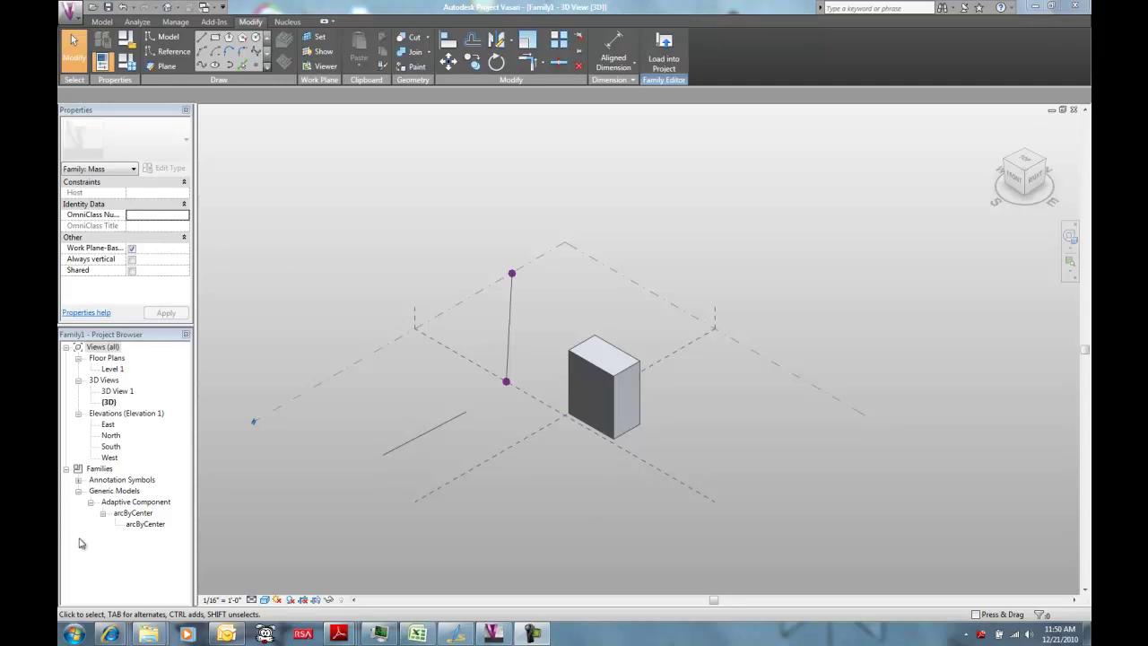
# Step: Place an arcByCenter adaptive component on Level 1 with three freely picked points, and delete it
pyautogui.click(158, 528)
pyautogui.moveTo(430, 511); pyautogui.dragTo(475, 499)
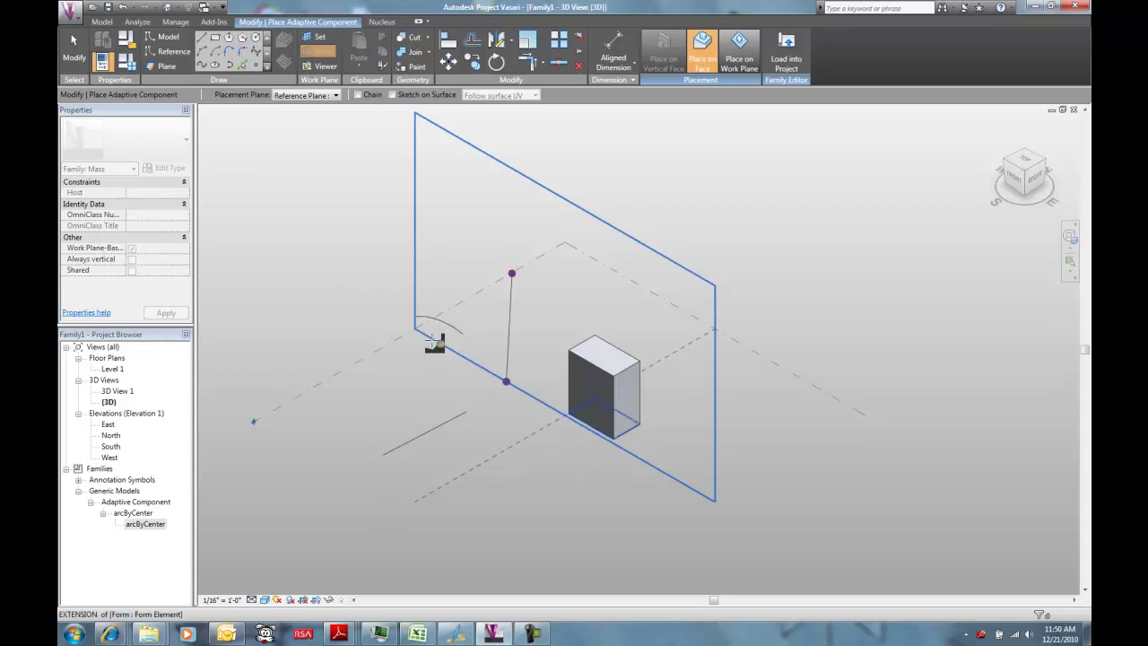
pyautogui.click(328, 97)
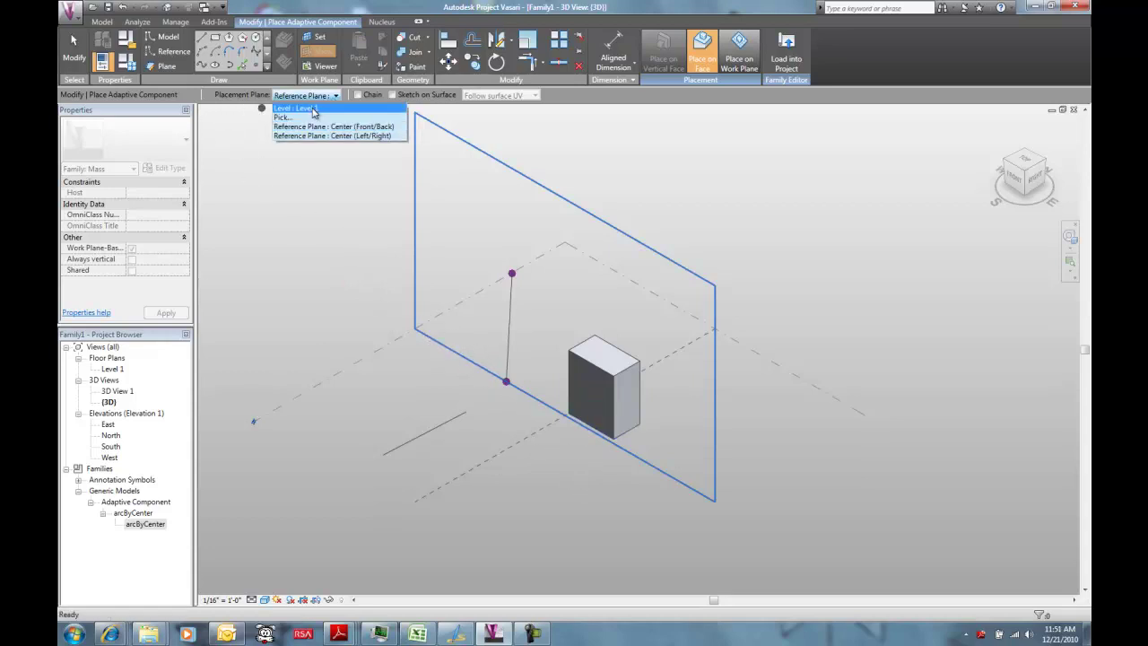
pyautogui.click(315, 113)
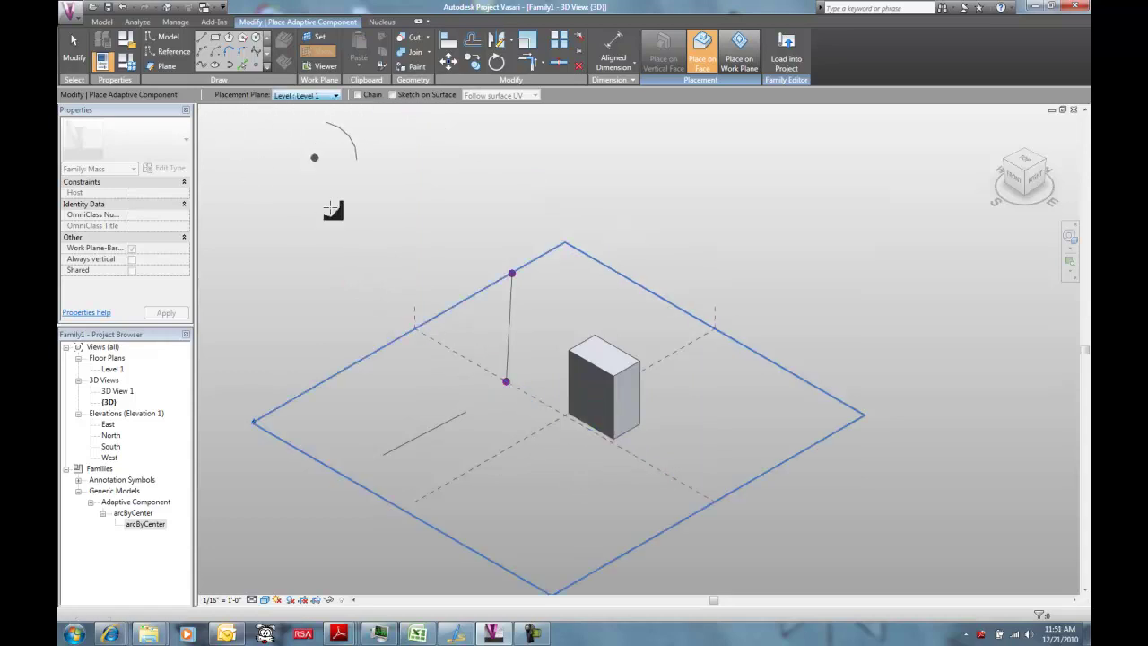
pyautogui.click(521, 505)
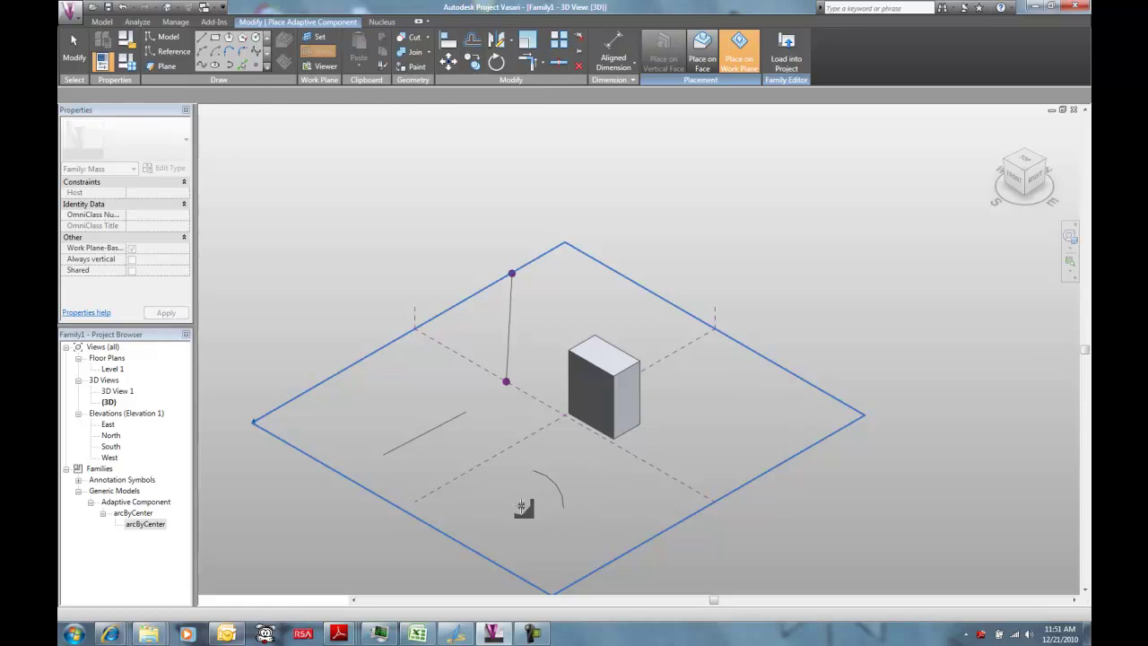
pyautogui.click(599, 491)
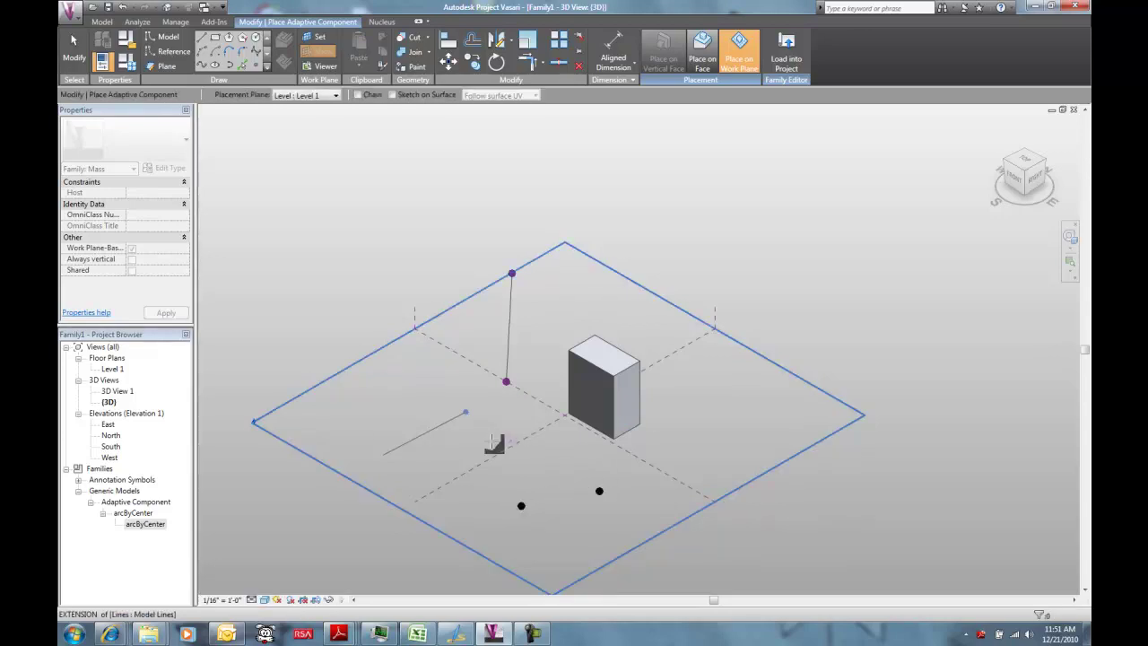
pyautogui.click(555, 437)
pyautogui.press('Escape')
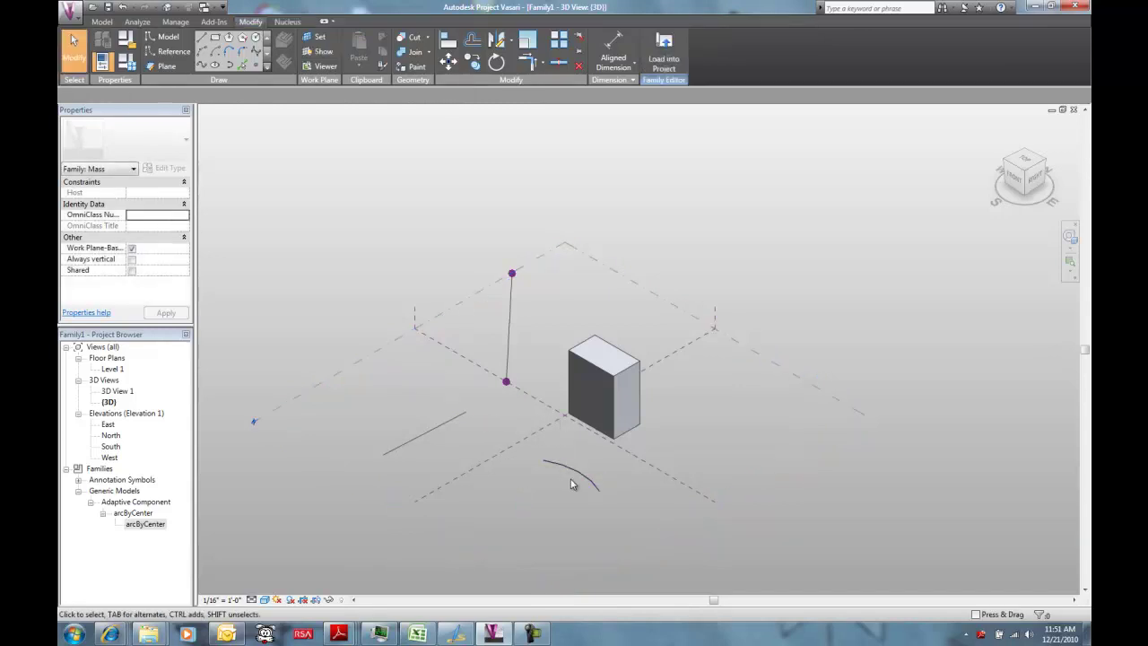
pyautogui.click(574, 475)
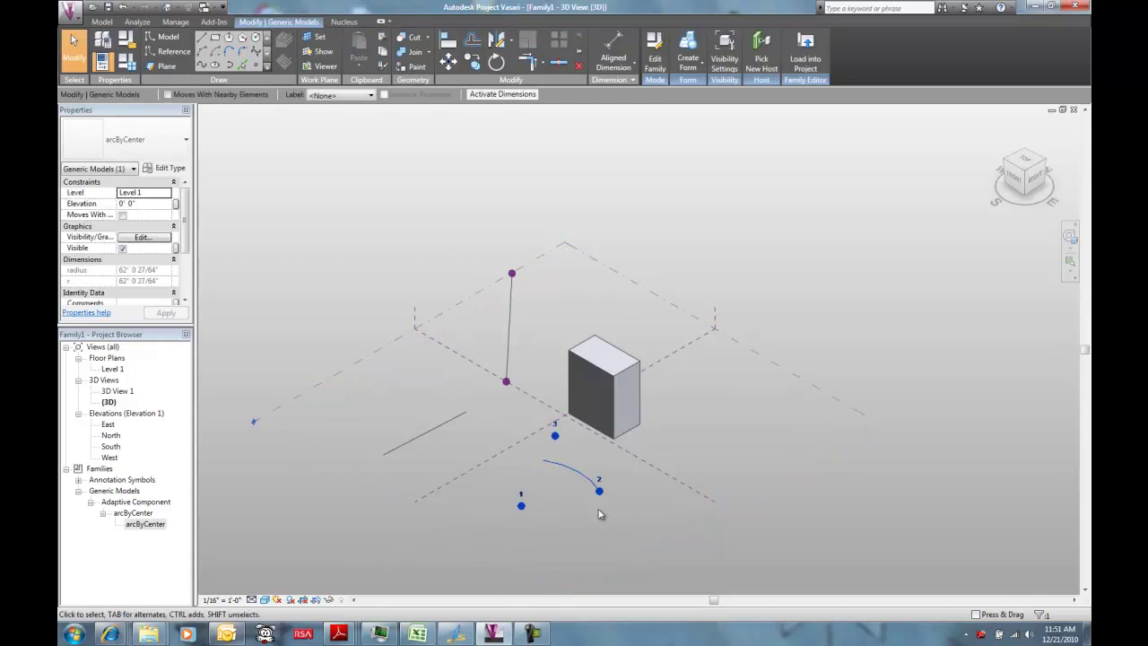
pyautogui.press('Delete')
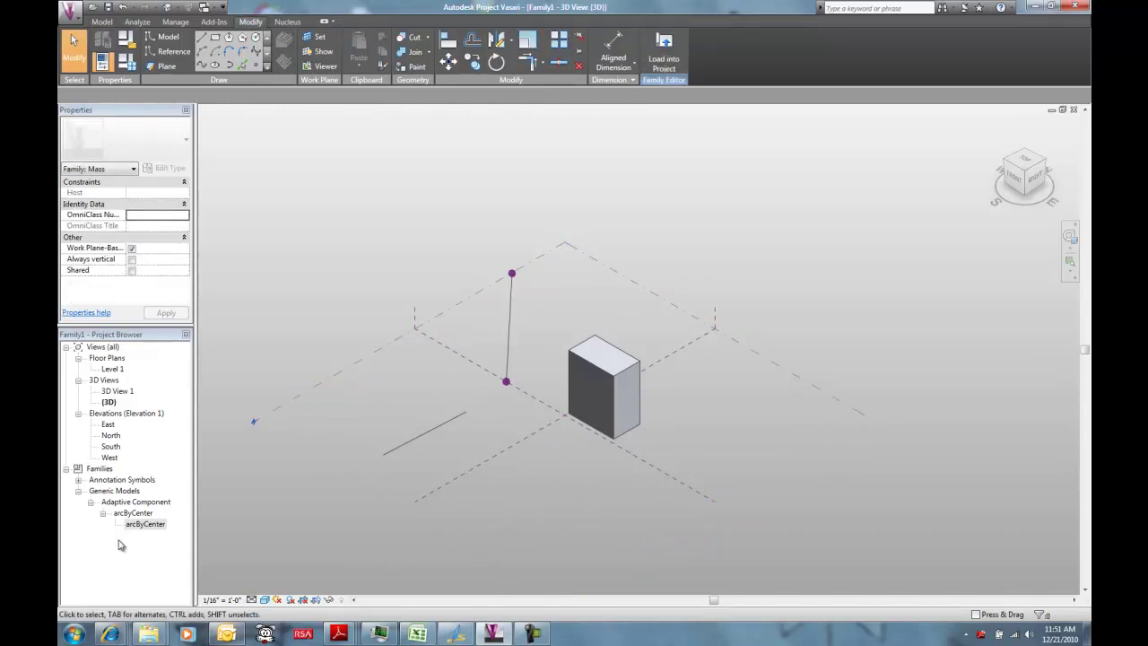
# Step: Place an arcByCenter component with its three points on the short ground line, the box's lower front corner and the upright line
pyautogui.click(137, 525)
pyautogui.moveTo(501, 468); pyautogui.dragTo(513, 466)
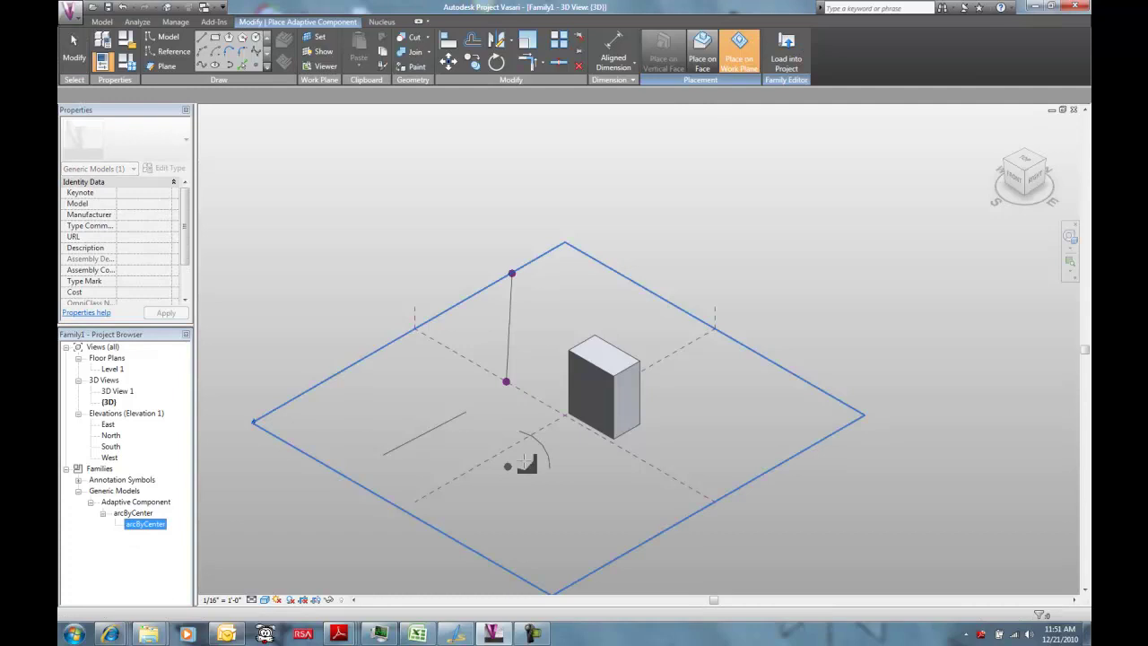
pyautogui.click(441, 428)
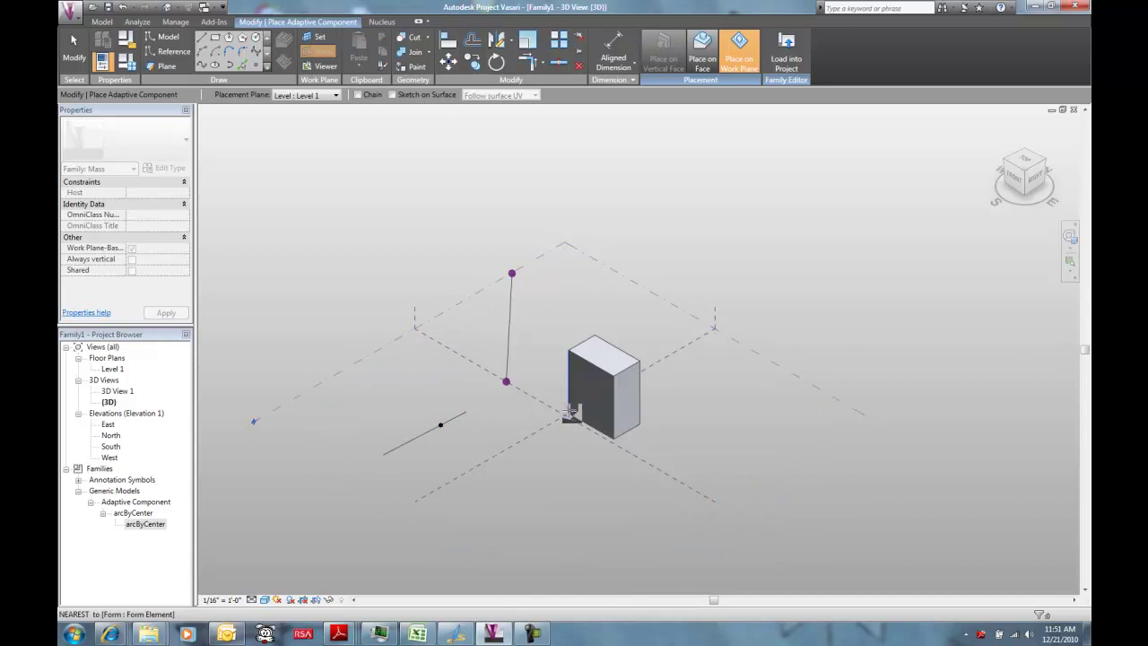
pyautogui.click(509, 339)
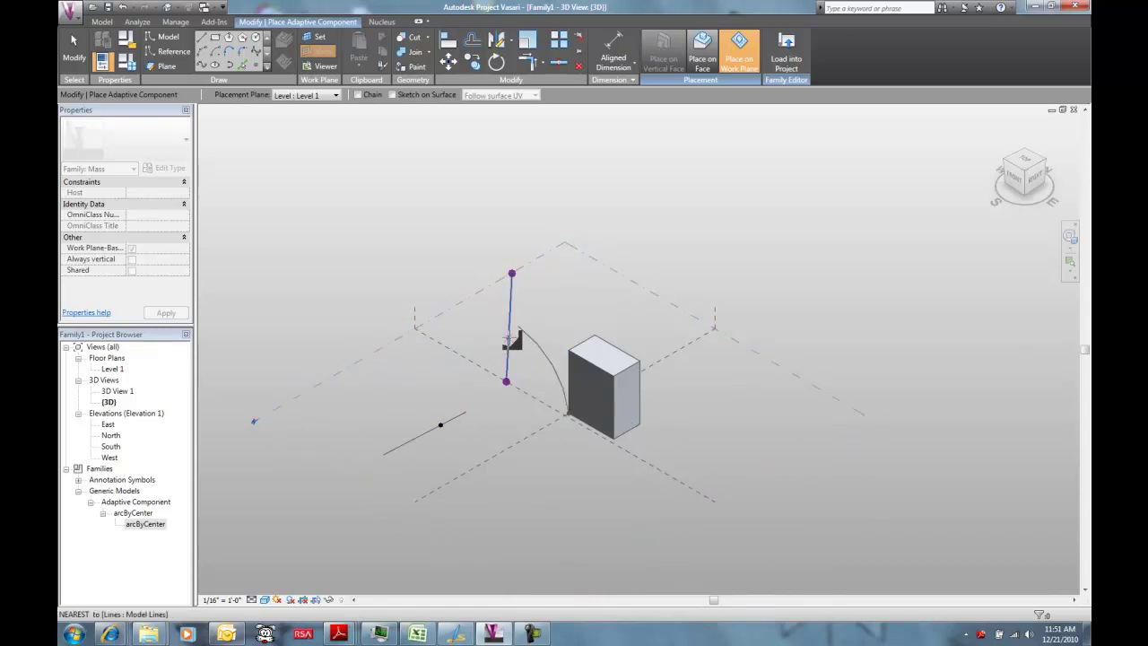
pyautogui.press('Escape')
pyautogui.click(547, 363)
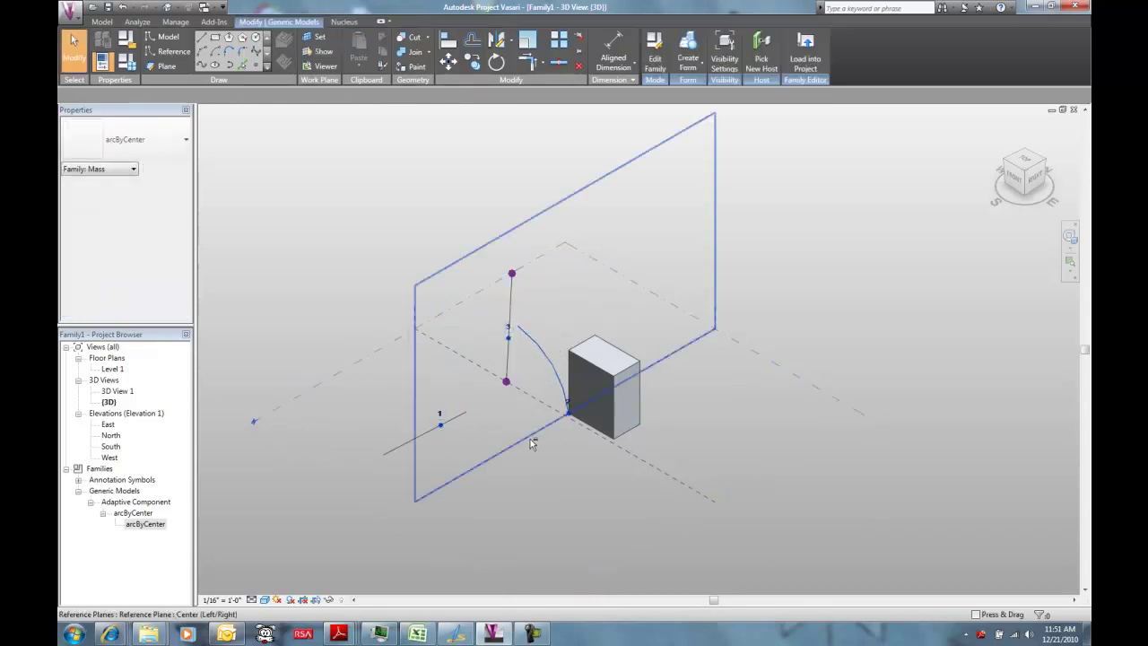
pyautogui.keyDown('shift'); pyautogui.moveTo(530, 436); pyautogui.dragTo(598, 430, button='middle'); pyautogui.keyUp('shift')
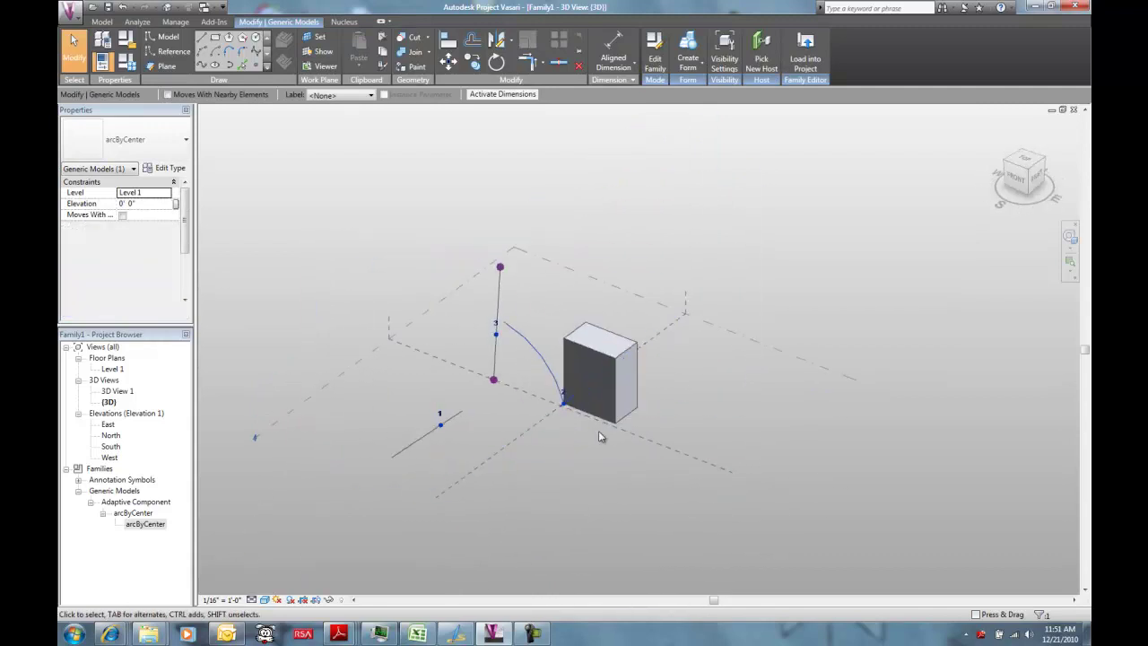
# Step: Move the box's front face slightly outward to shift the arc point hosted on it
pyautogui.click(595, 403)
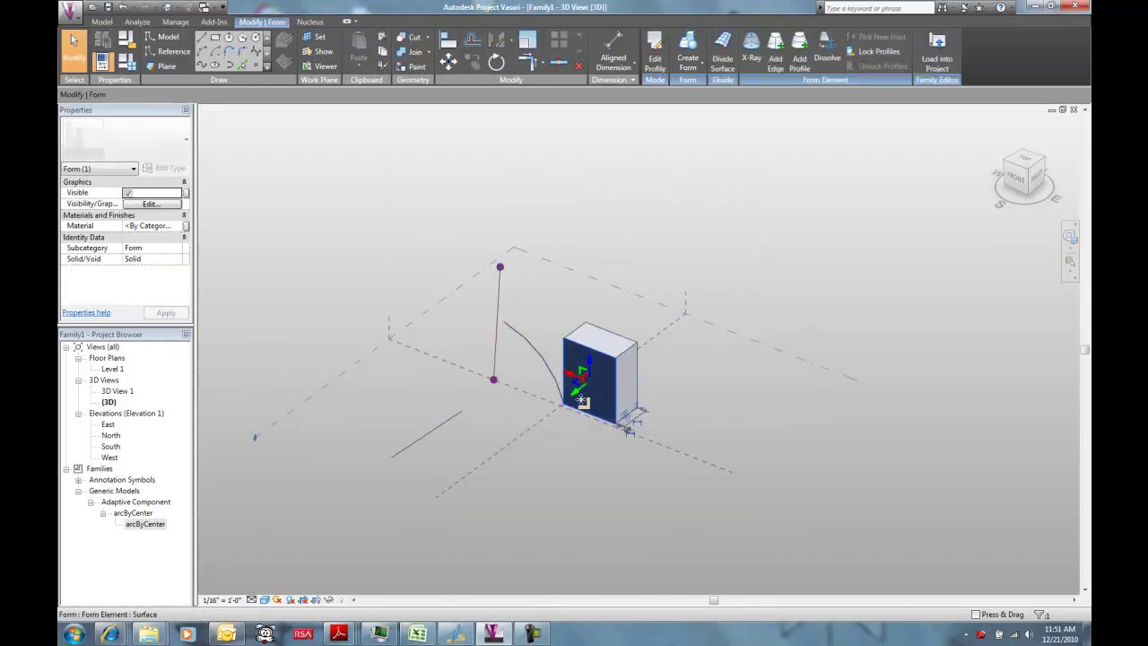
pyautogui.moveTo(578, 394)
pyautogui.mouseDown()
pyautogui.moveTo(550, 414)
pyautogui.moveTo(574, 395)
pyautogui.mouseUp()
pyautogui.click(555, 458)
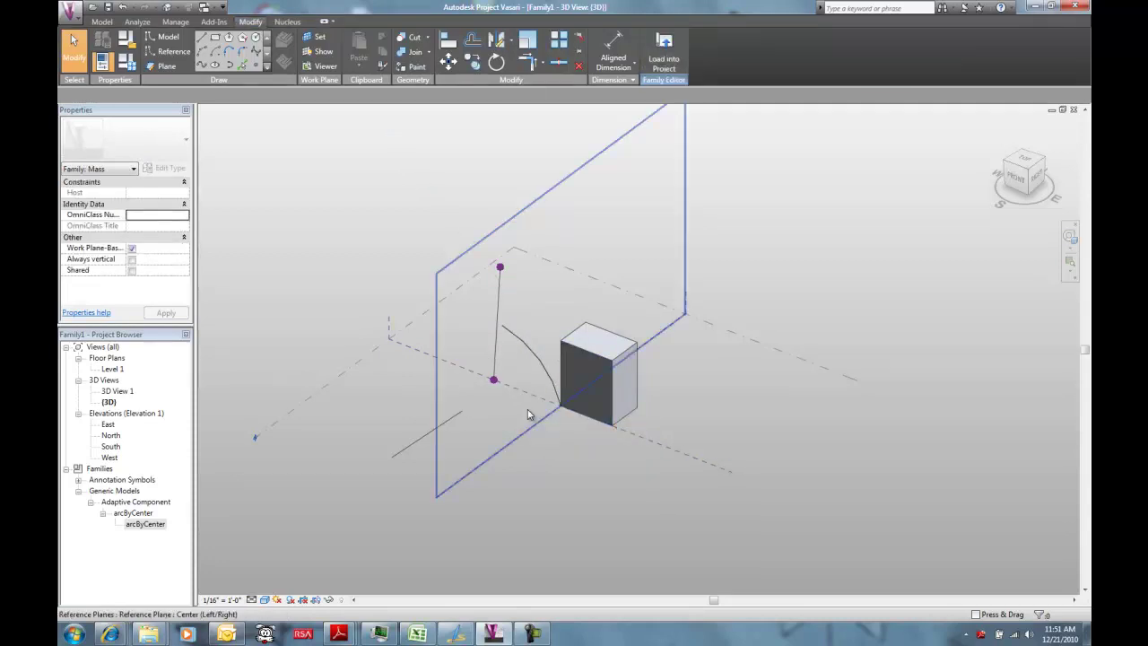
# Step: Move the short ground line that hosts the arc's first point closer to the box
pyautogui.click(419, 444)
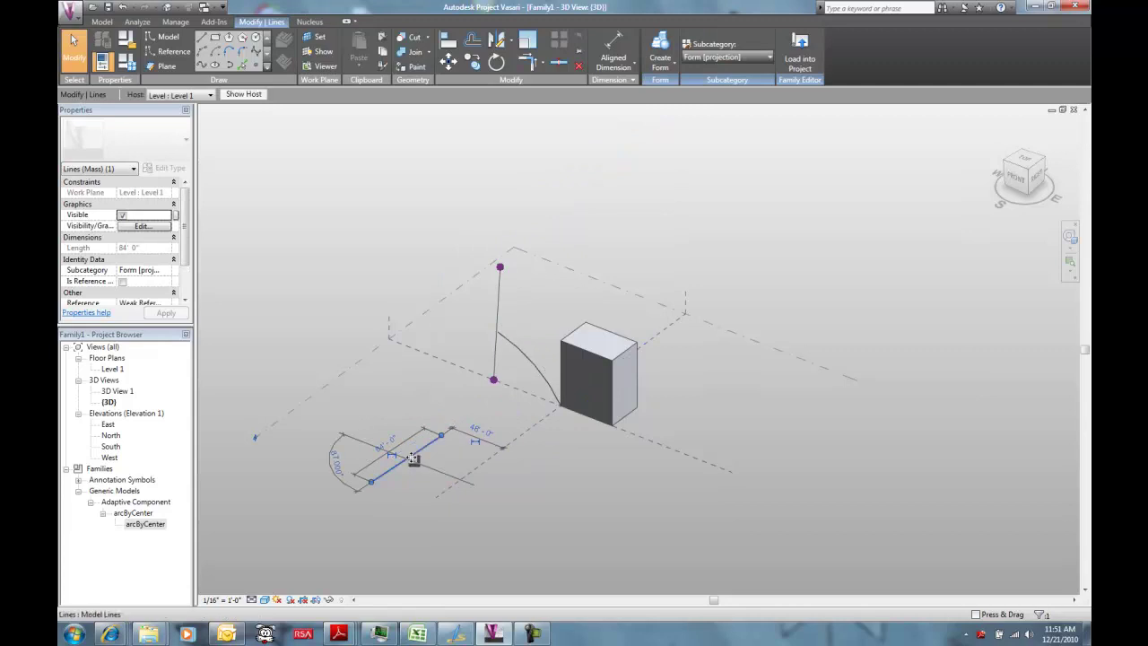
pyautogui.moveTo(491, 473); pyautogui.dragTo(492, 434)
pyautogui.click(553, 451)
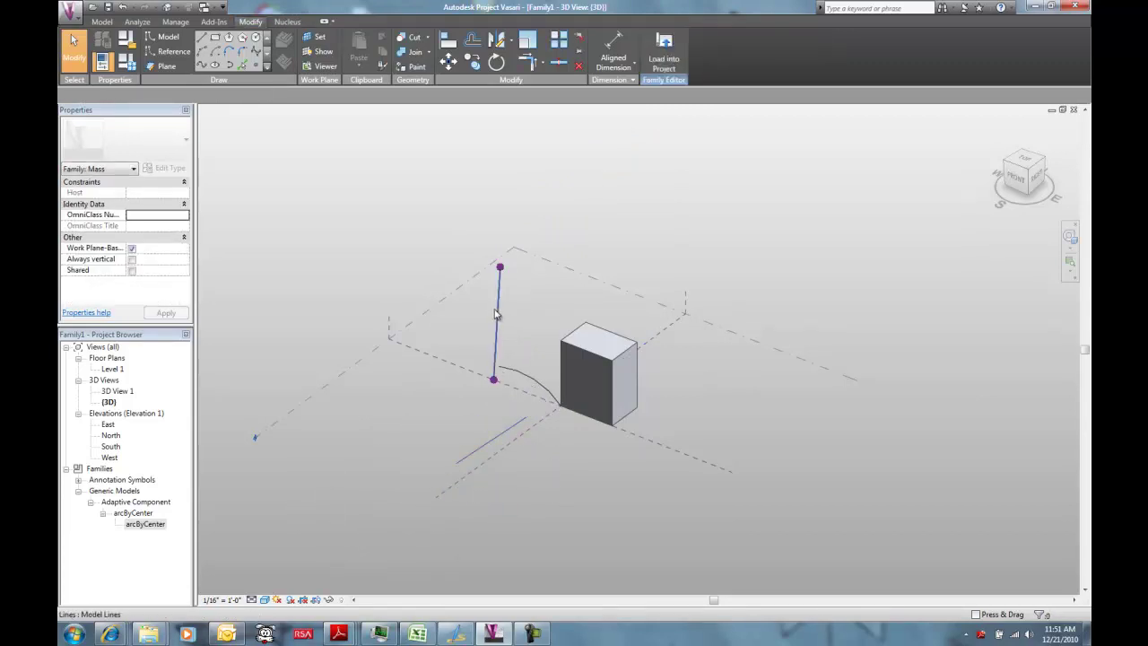
# Step: Move the lower reference point of the upright line forward, away from its original position
pyautogui.click(500, 310)
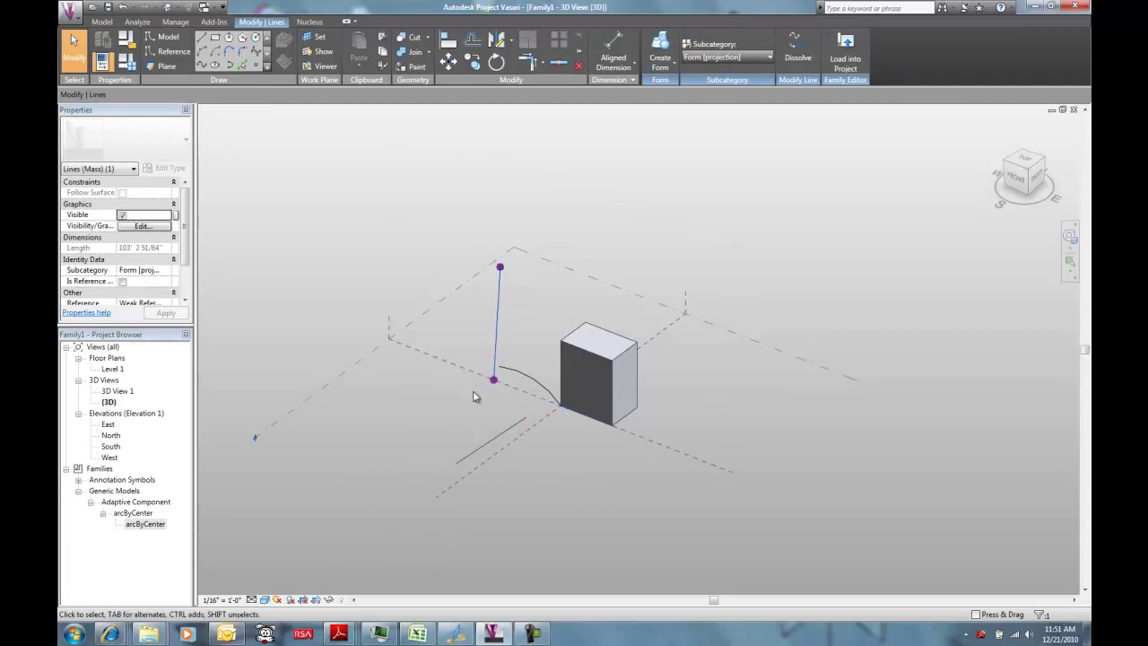
pyautogui.moveTo(469, 395)
pyautogui.mouseDown()
pyautogui.moveTo(500, 370)
pyautogui.moveTo(441, 418)
pyautogui.moveTo(468, 410)
pyautogui.moveTo(476, 392)
pyautogui.mouseUp()
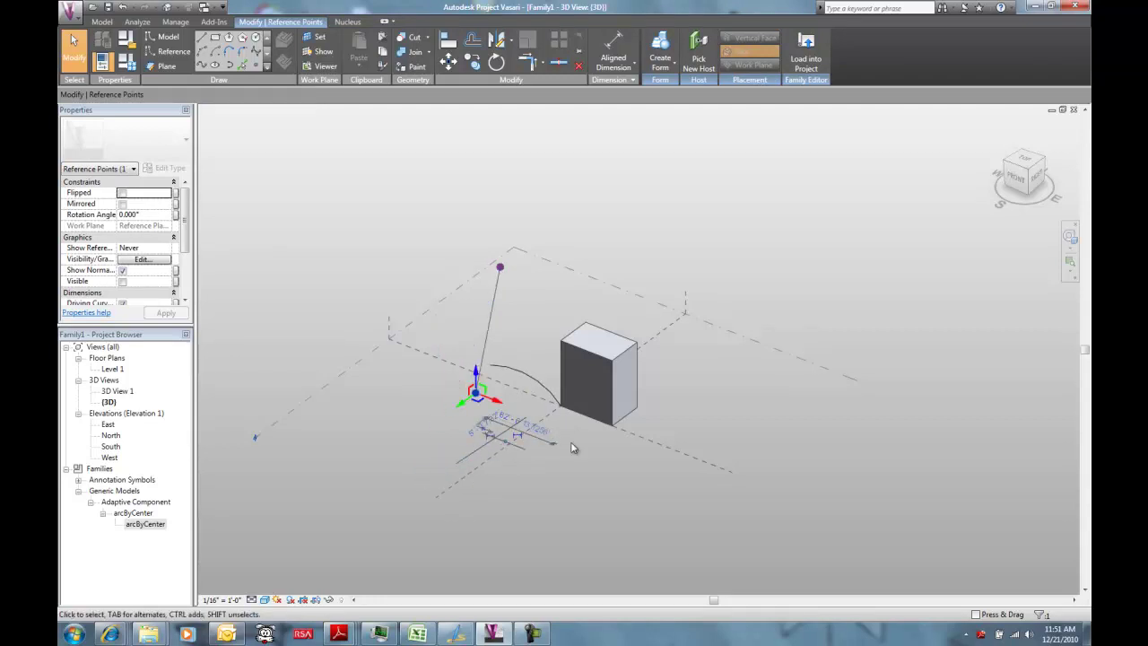
pyautogui.click(603, 458)
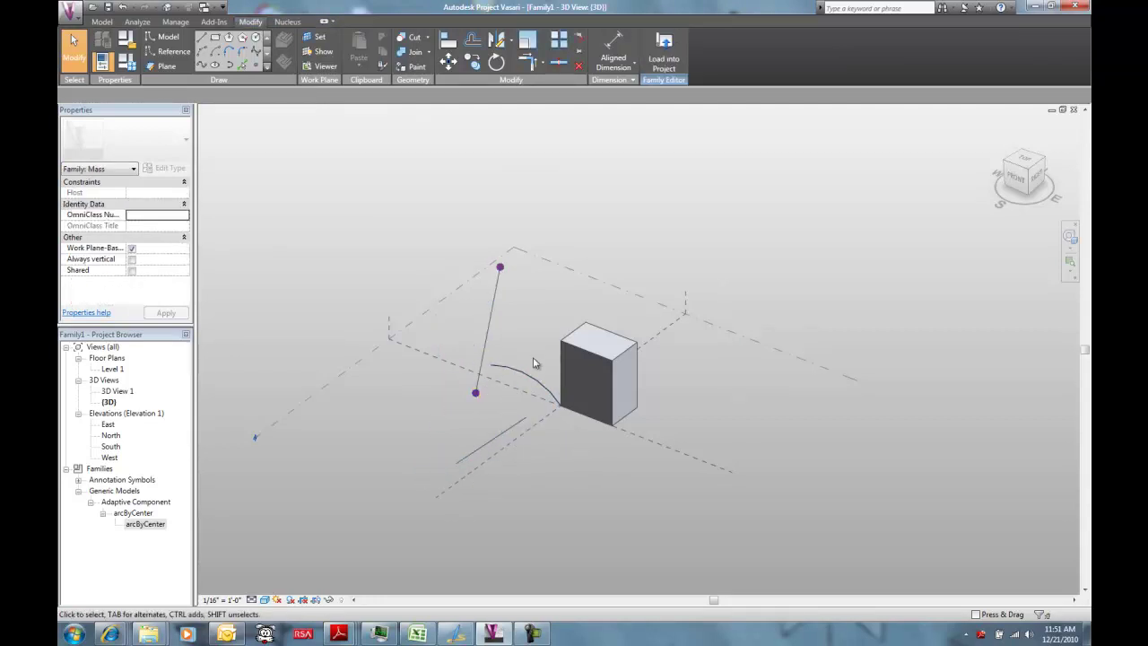
# Step: Draw a model line about 144' long on Level 1, crossing beneath the arc beside the short ground line
pyautogui.click(201, 37)
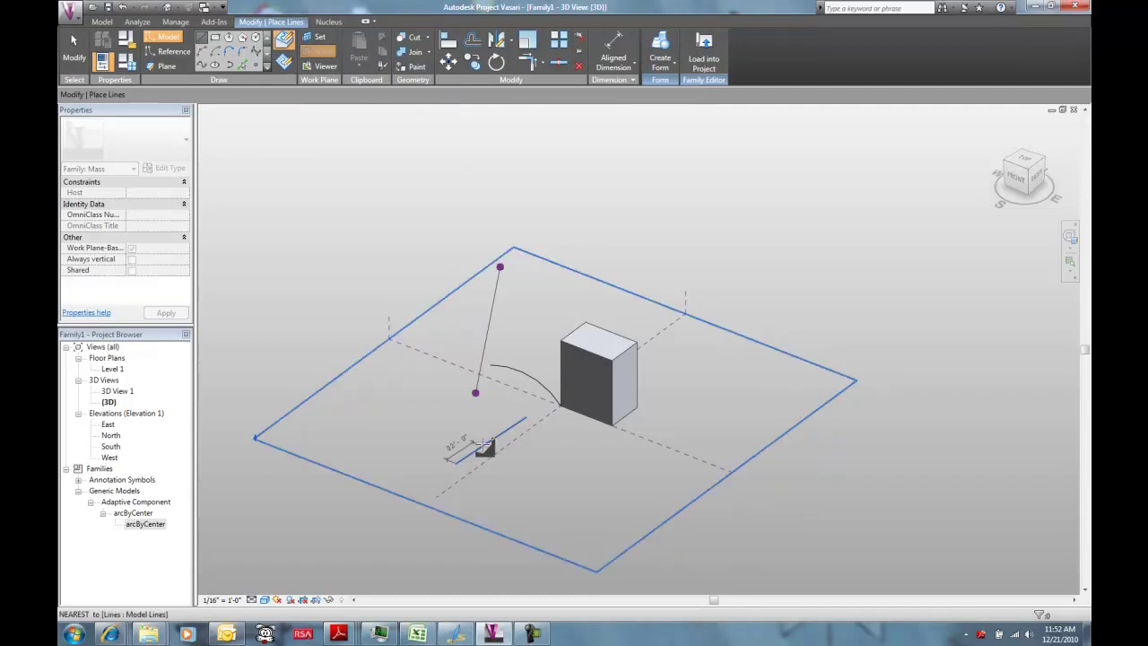
pyautogui.click(440, 432)
pyautogui.click(549, 346)
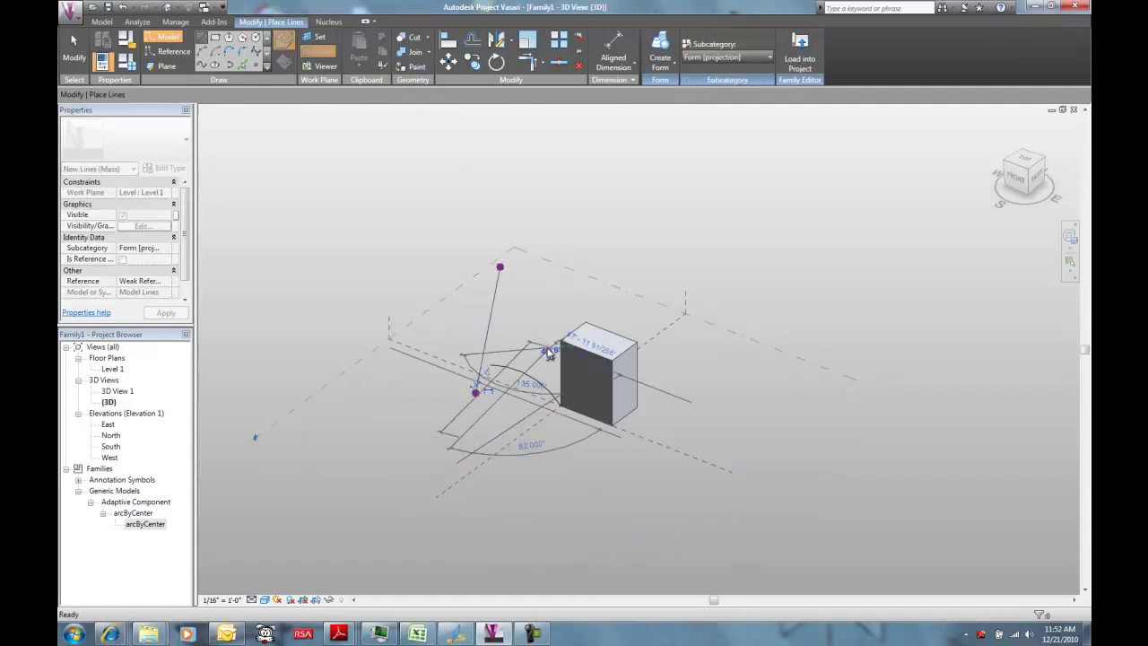
pyautogui.press('Escape')
pyautogui.press('Escape')
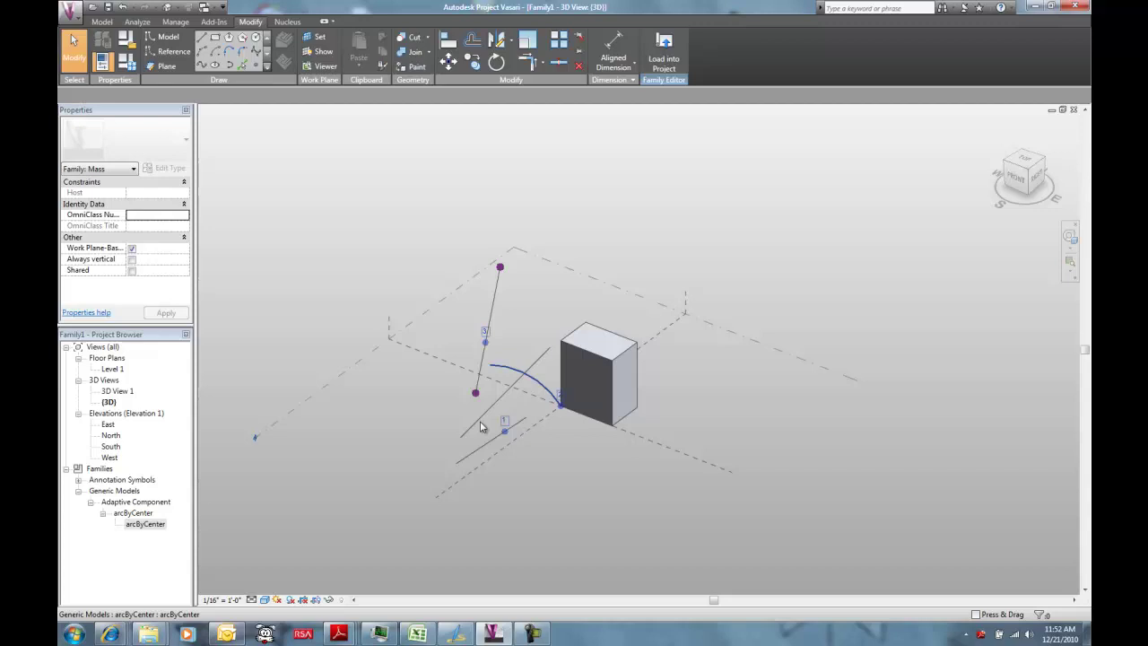
pyautogui.click(479, 427)
pyautogui.click(532, 380)
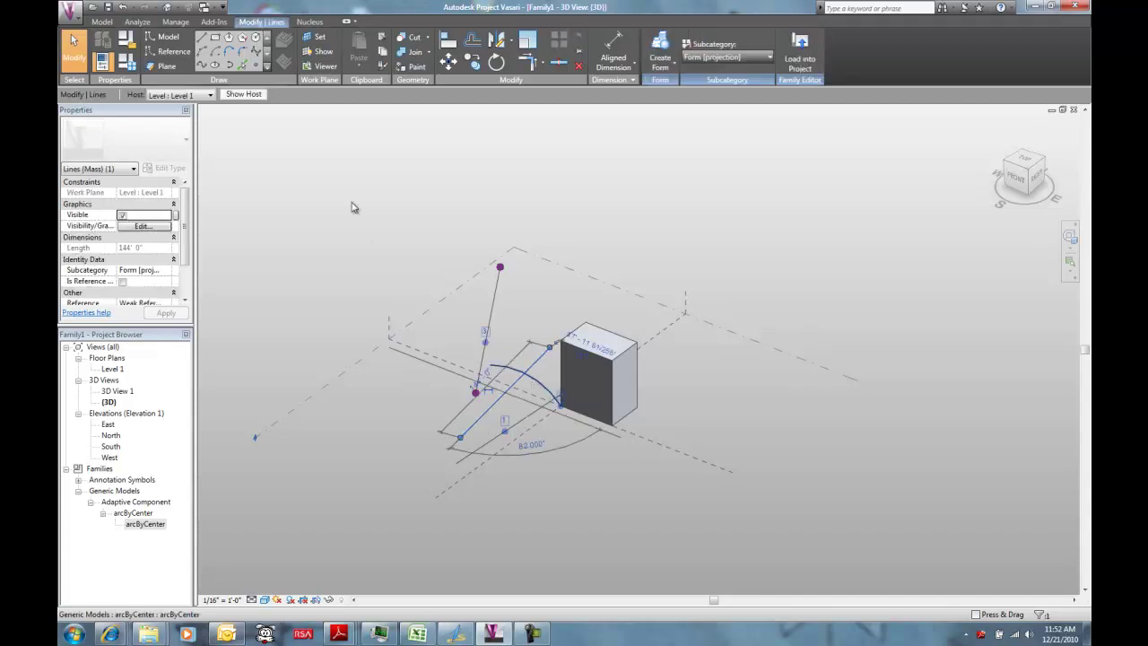
# Step: Place a reference point on the arc and host it by intersection with the new model line
pyautogui.click(257, 68)
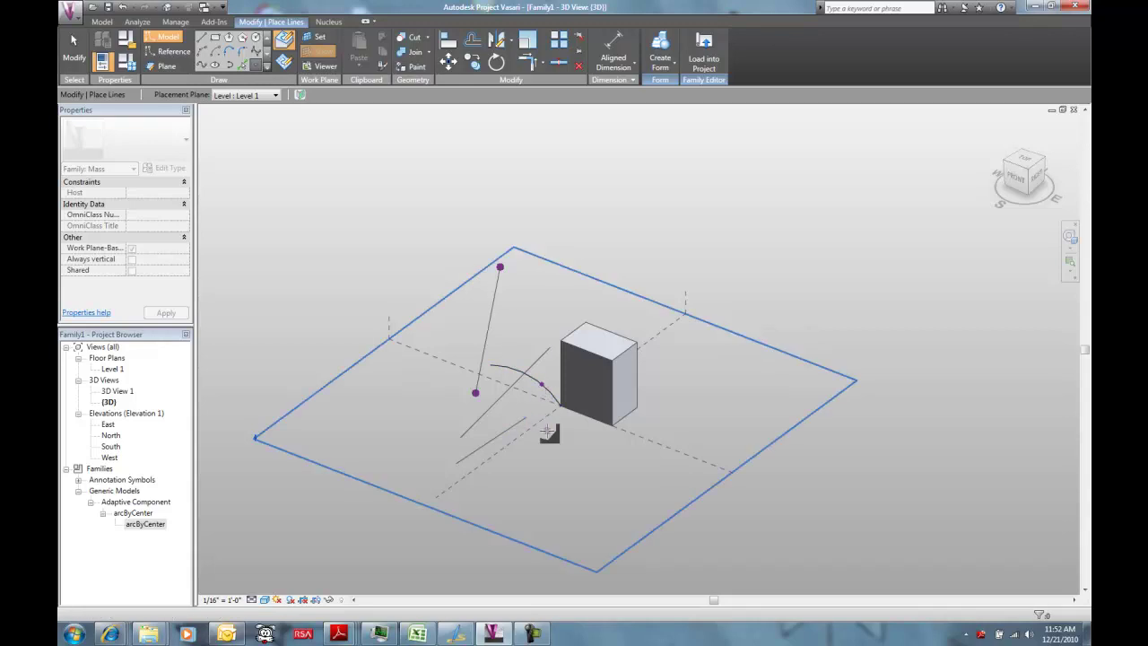
pyautogui.press('Escape')
pyautogui.click(542, 388)
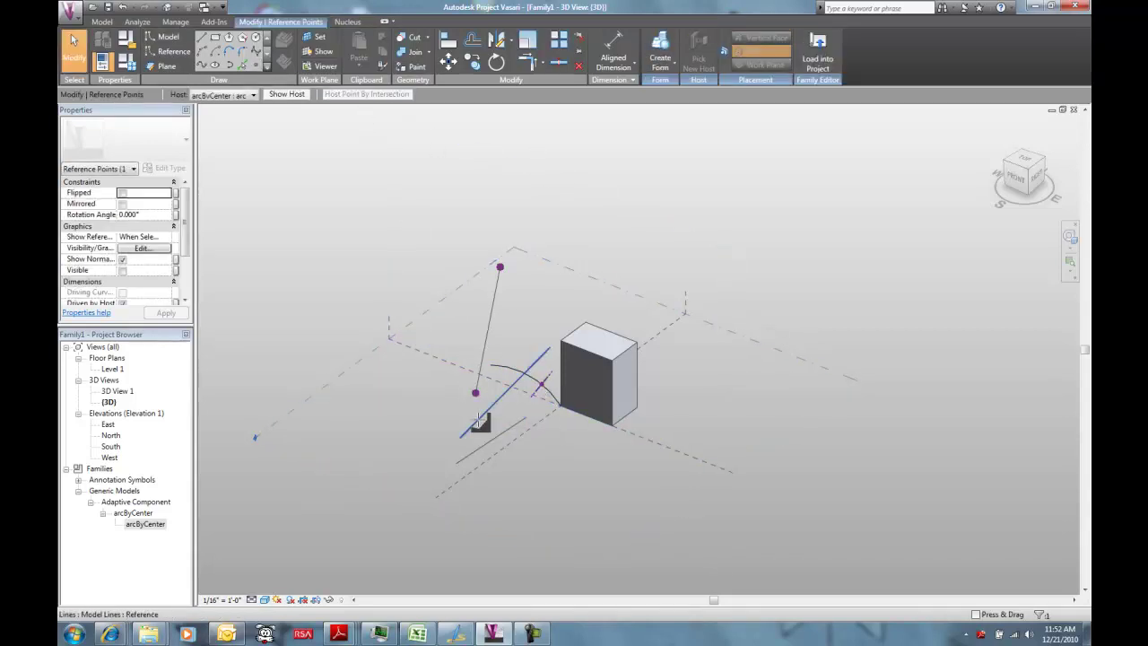
pyautogui.click(480, 422)
pyautogui.click(81, 49)
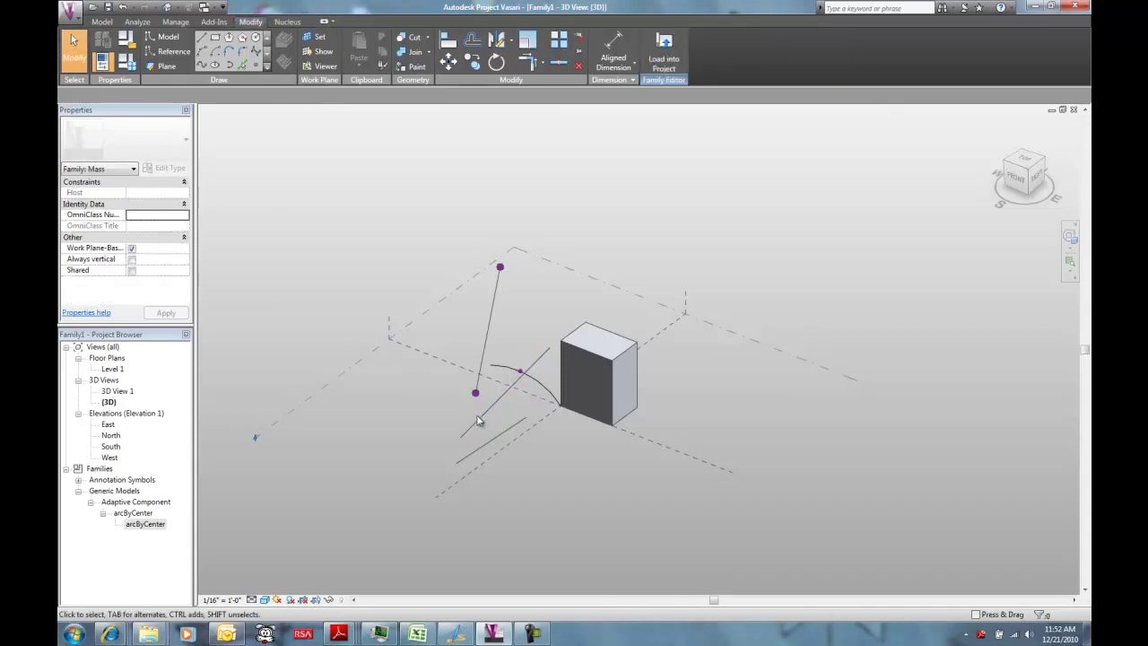
# Step: Move the intersecting model line along the ground so the hosted point slides along the arc
pyautogui.click(474, 417)
pyautogui.moveTo(463, 423); pyautogui.dragTo(476, 452)
pyautogui.click(391, 412)
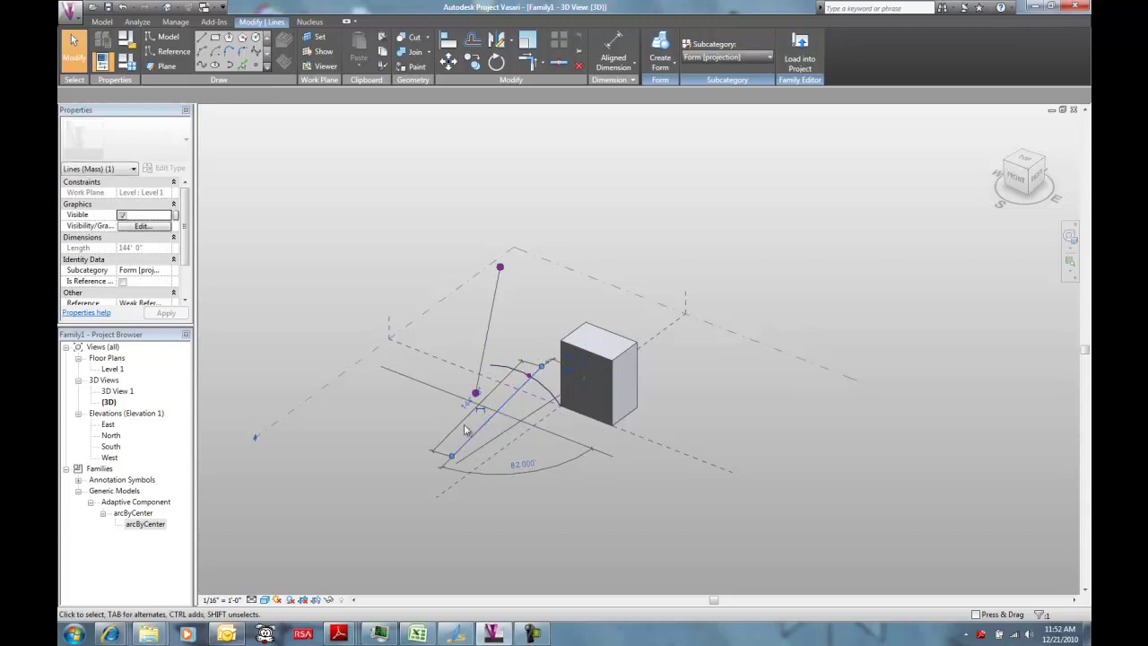
pyautogui.keyDown('shift'); pyautogui.moveTo(384, 416); pyautogui.dragTo(400, 397, button='middle'); pyautogui.keyUp('shift')
# Step: Create a new family from the Adaptive Component.rft template
pyautogui.click(70, 13)
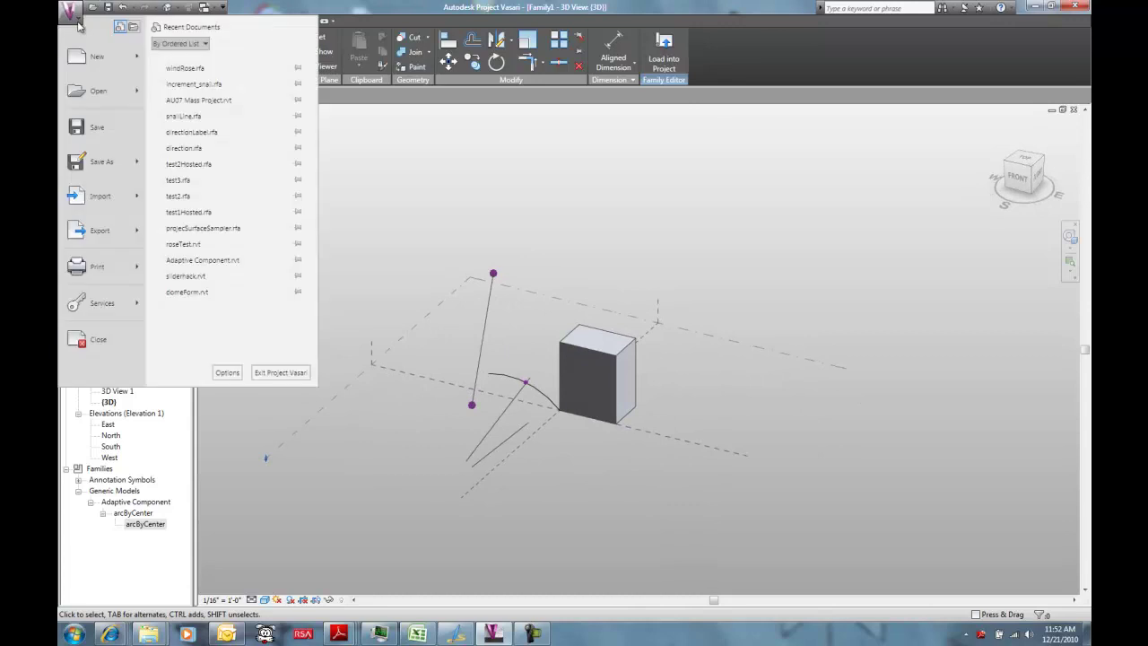
pyautogui.moveTo(99, 56)
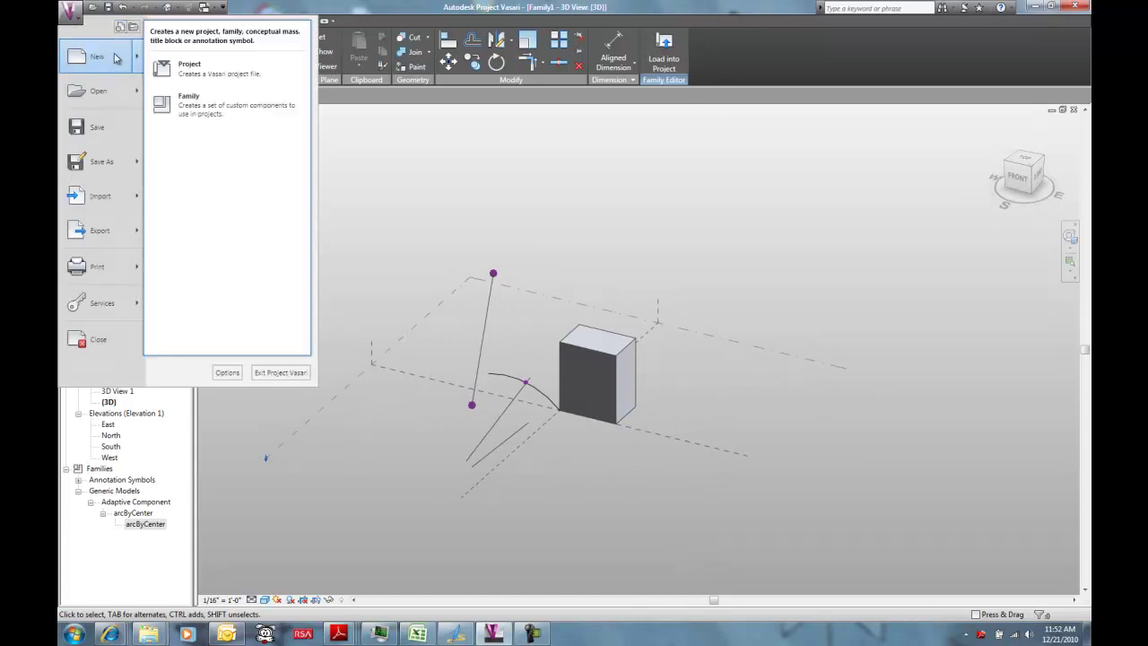
pyautogui.click(192, 106)
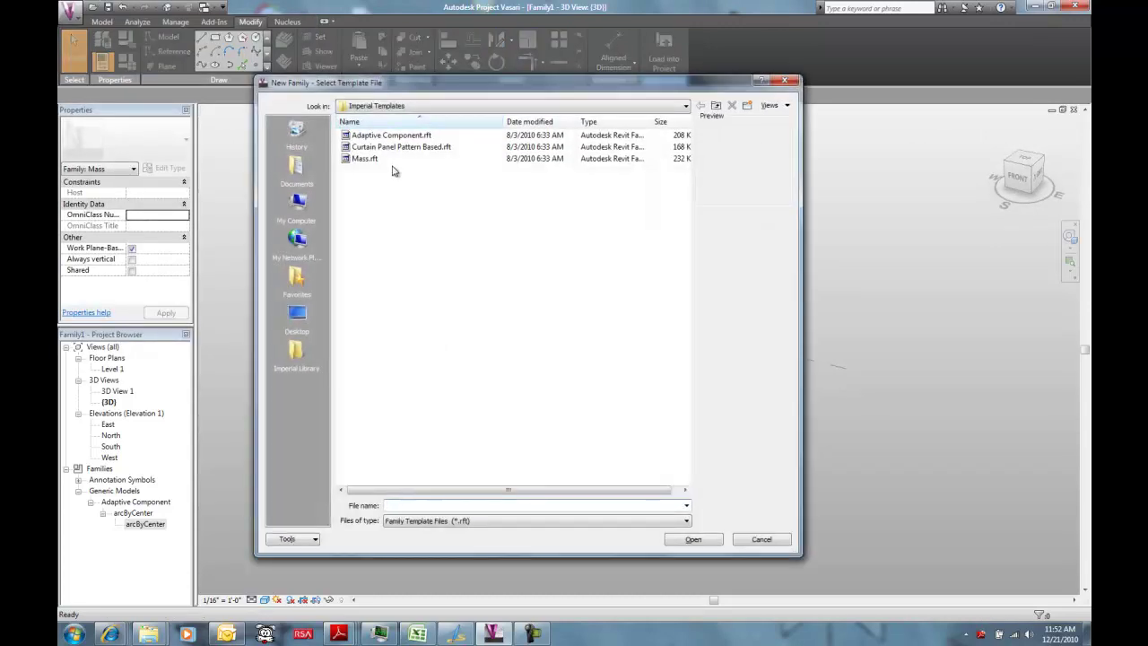
pyautogui.click(381, 136)
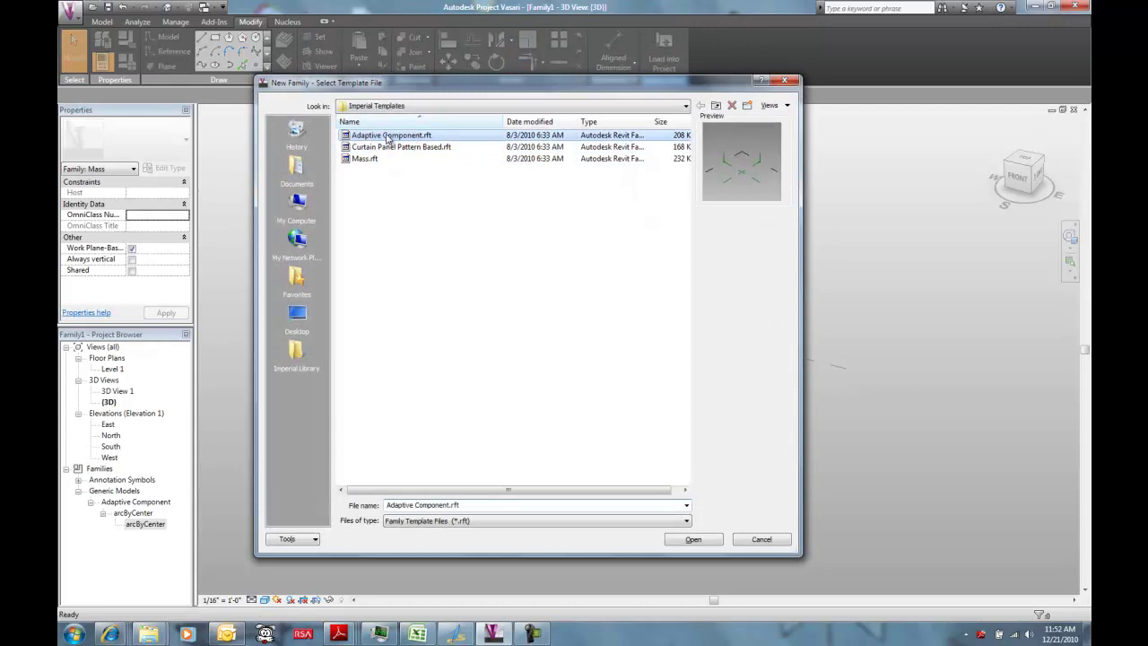
pyautogui.click(695, 539)
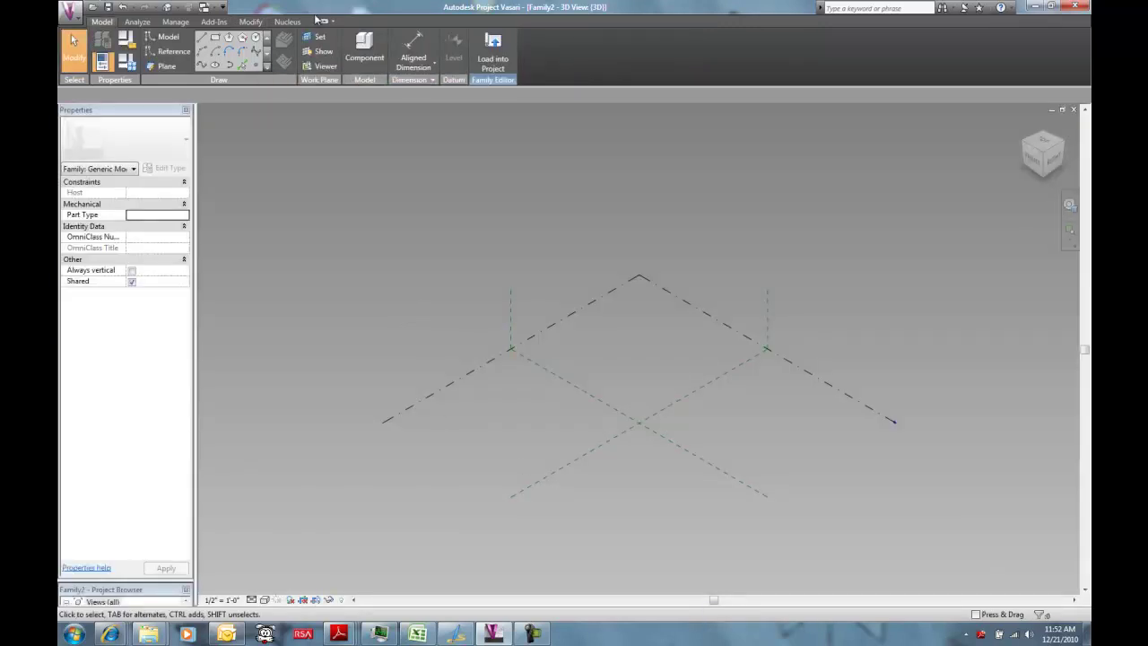
# Step: Draw a closed triangle of three chained reference lines on the Ref. Level with 3D Snapping enabled
pyautogui.click(167, 56)
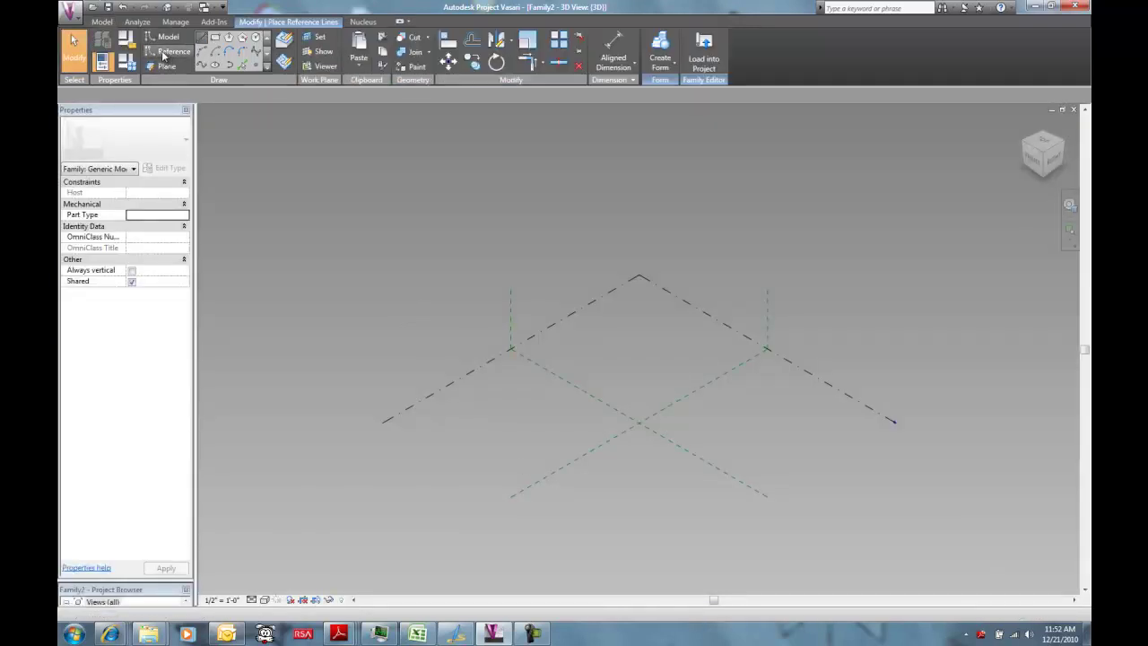
pyautogui.click(489, 94)
pyautogui.click(563, 441)
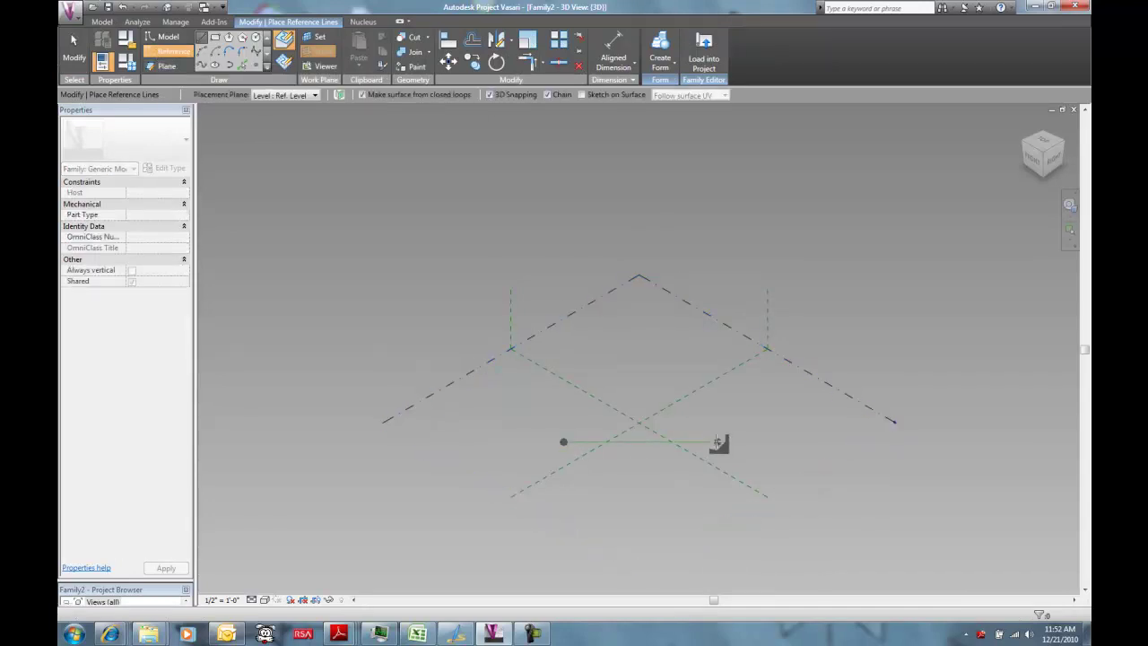
pyautogui.click(718, 441)
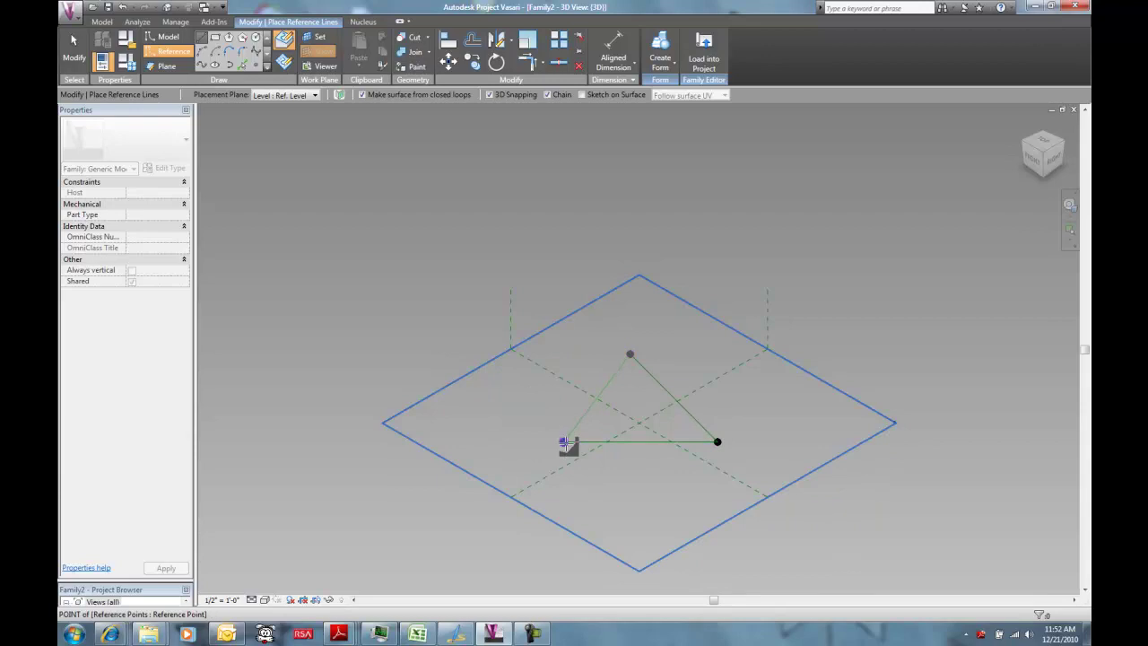
pyautogui.click(563, 442)
pyautogui.press('Escape')
pyautogui.press('Escape')
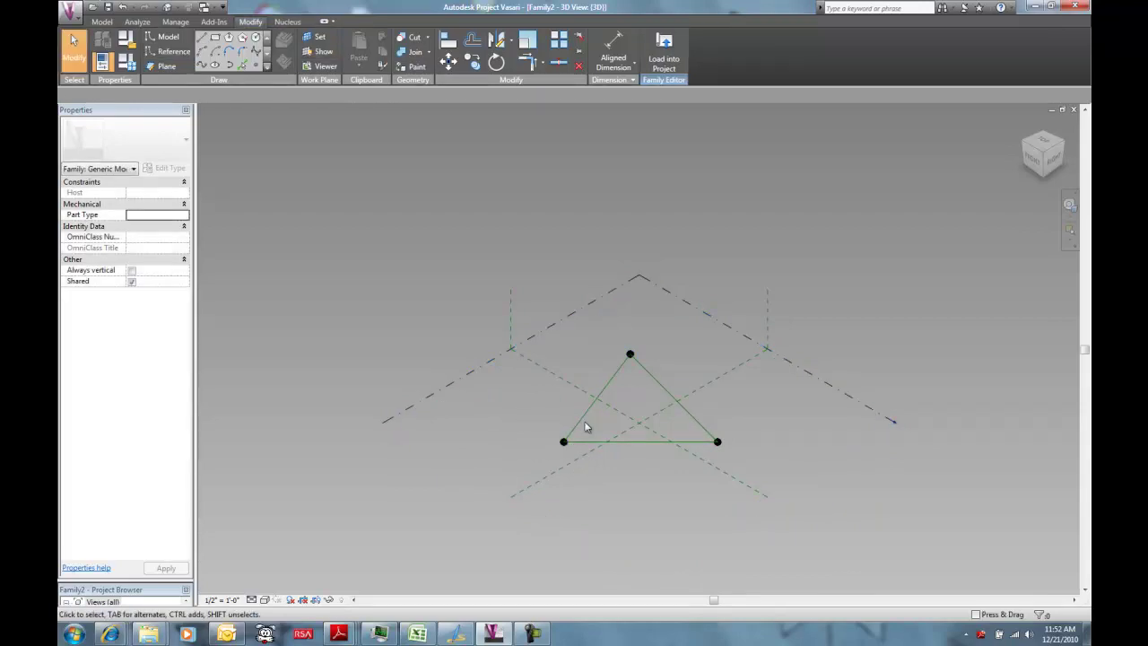
# Step: Make the three corner reference points of the triangle adaptive
pyautogui.press('Tab')
pyautogui.click(585, 424)
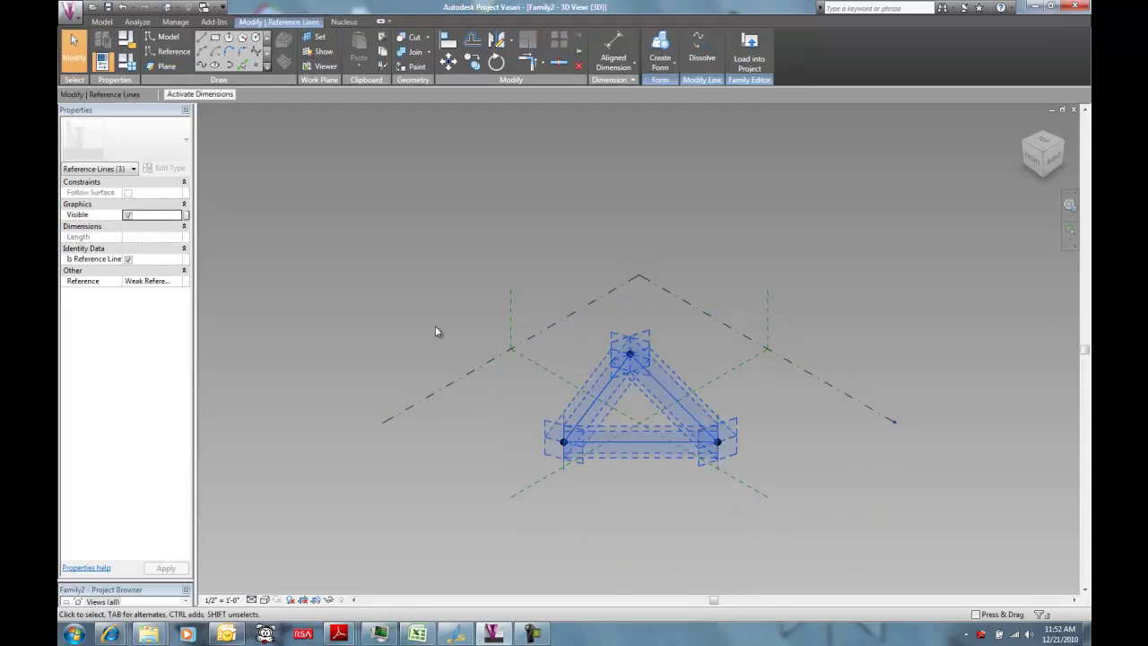
pyautogui.click(517, 461)
pyautogui.moveTo(505, 393); pyautogui.dragTo(621, 497)
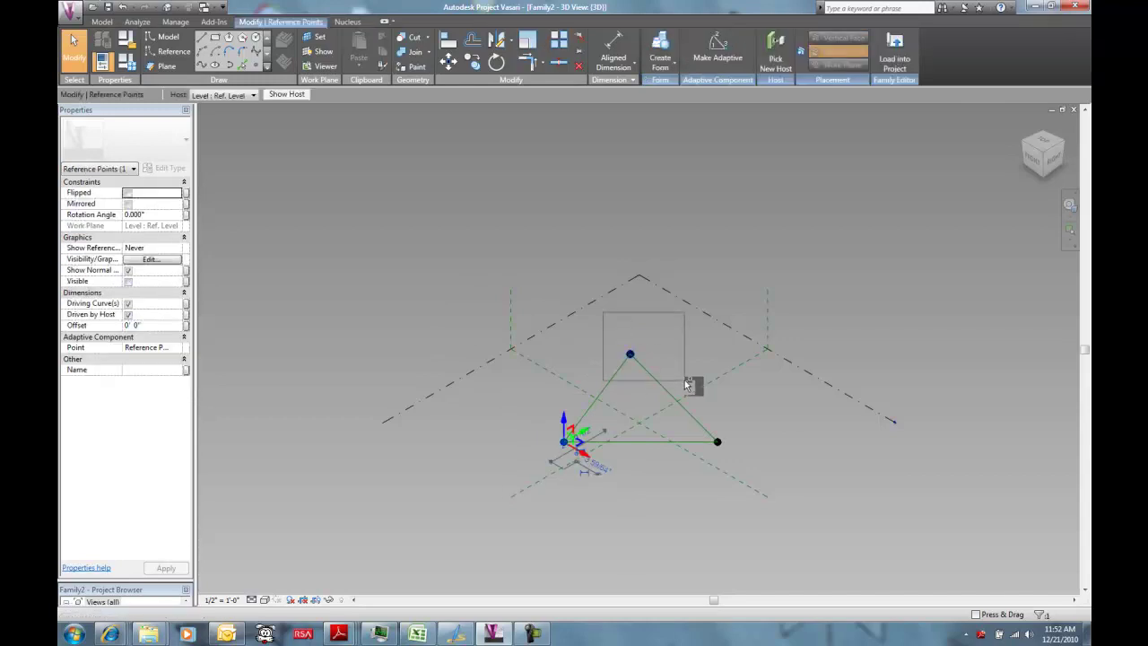
pyautogui.keyDown('ctrl'); pyautogui.moveTo(708, 403); pyautogui.dragTo(778, 504); pyautogui.keyUp('ctrl')
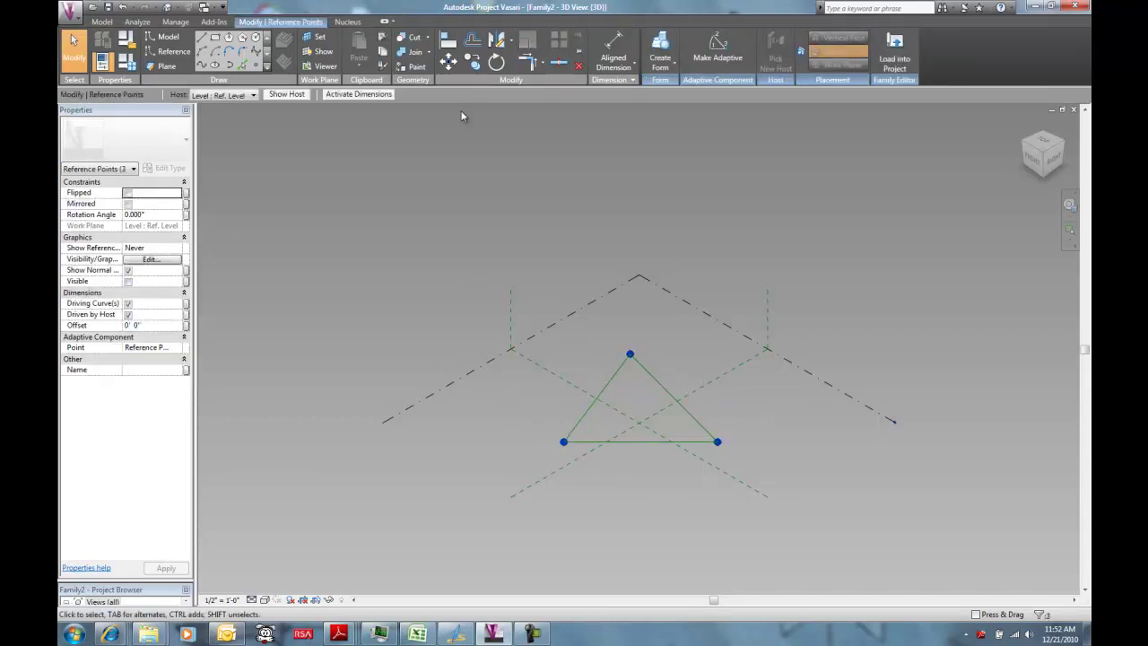
pyautogui.click(687, 56)
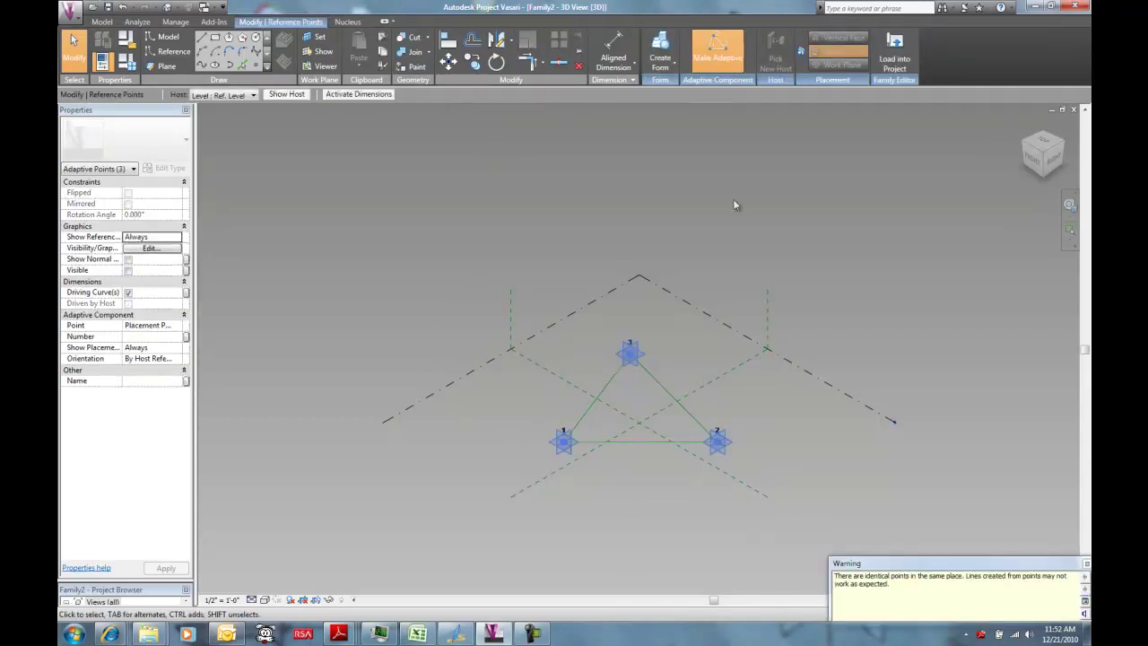
# Step: Create a flat surface form from the three chained reference lines of the triangle
pyautogui.click(566, 219)
pyautogui.press('Tab')
pyautogui.click(618, 446)
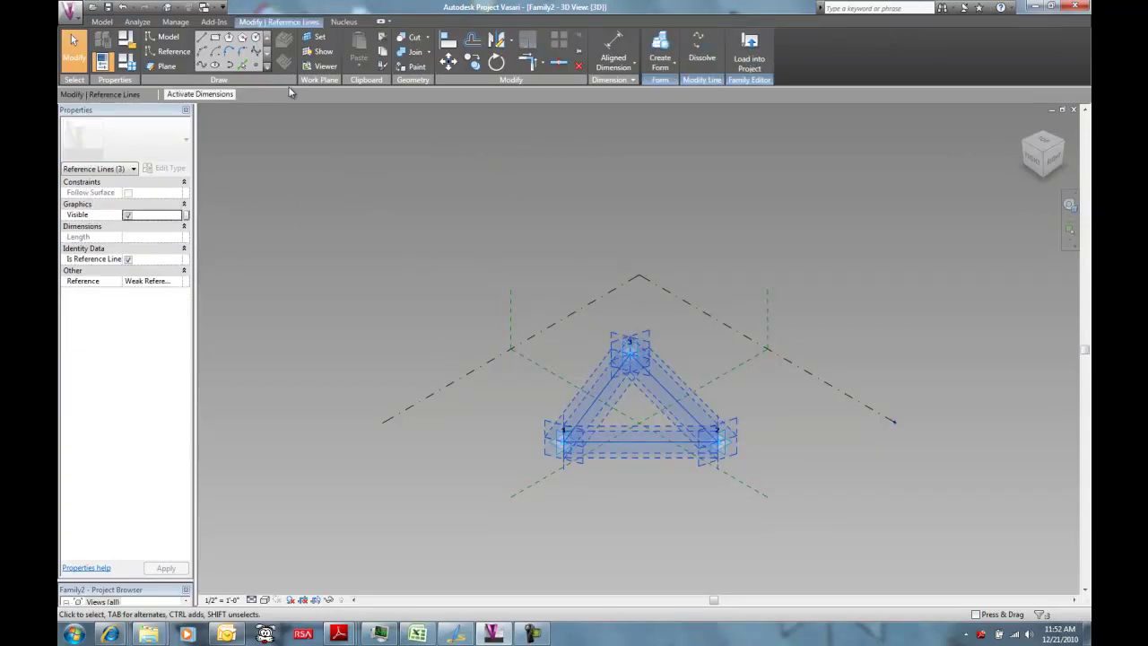
pyautogui.click(660, 55)
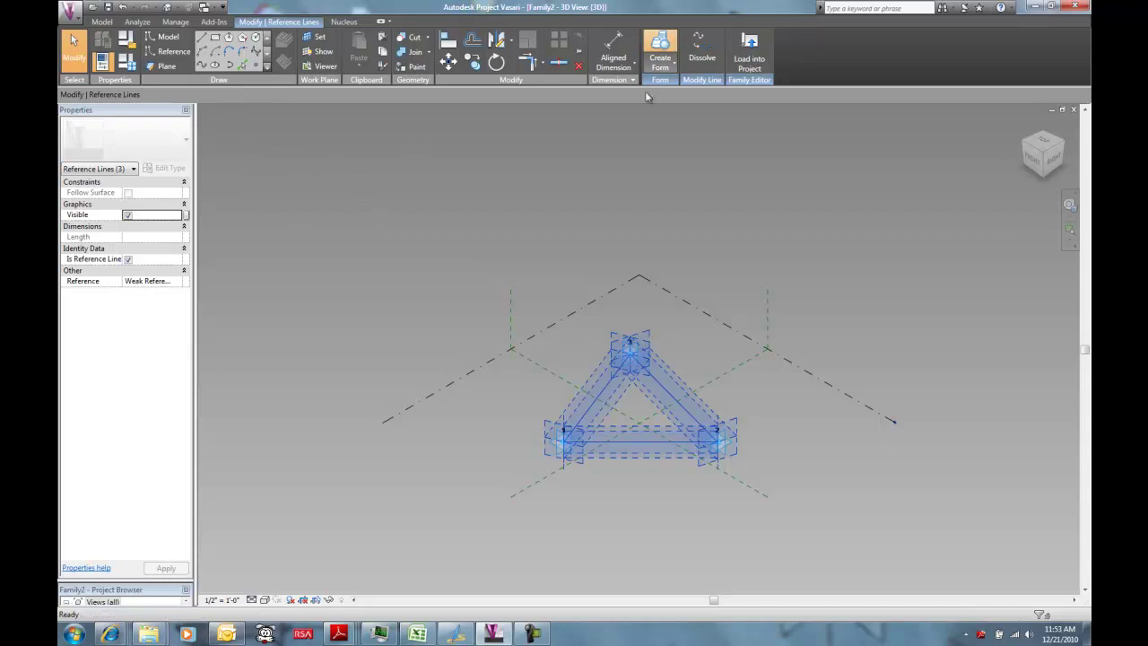
pyautogui.click(574, 508)
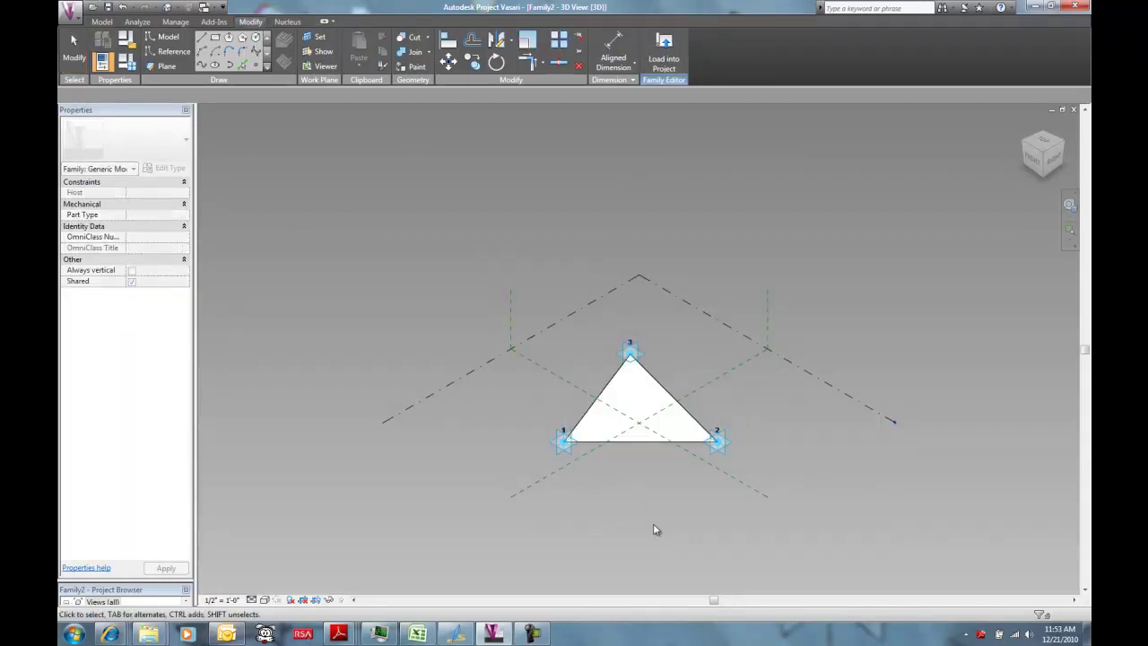
# Step: Open the triangular surface's material setting and duplicate the Glass material as "gone"
pyautogui.click(615, 421)
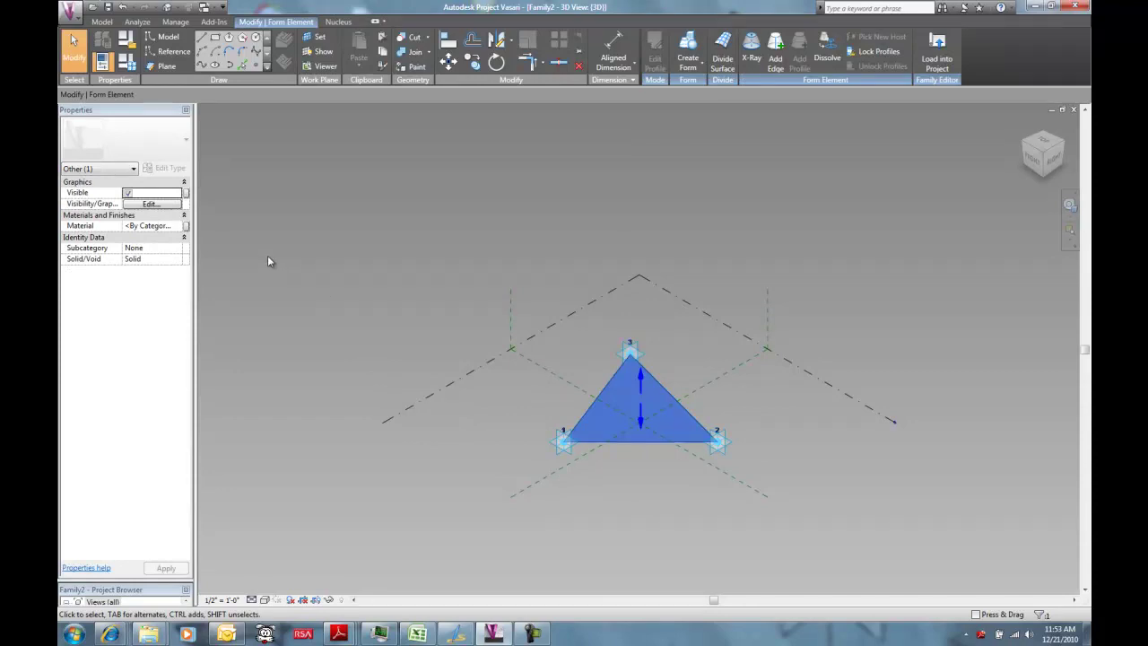
pyautogui.click(176, 226)
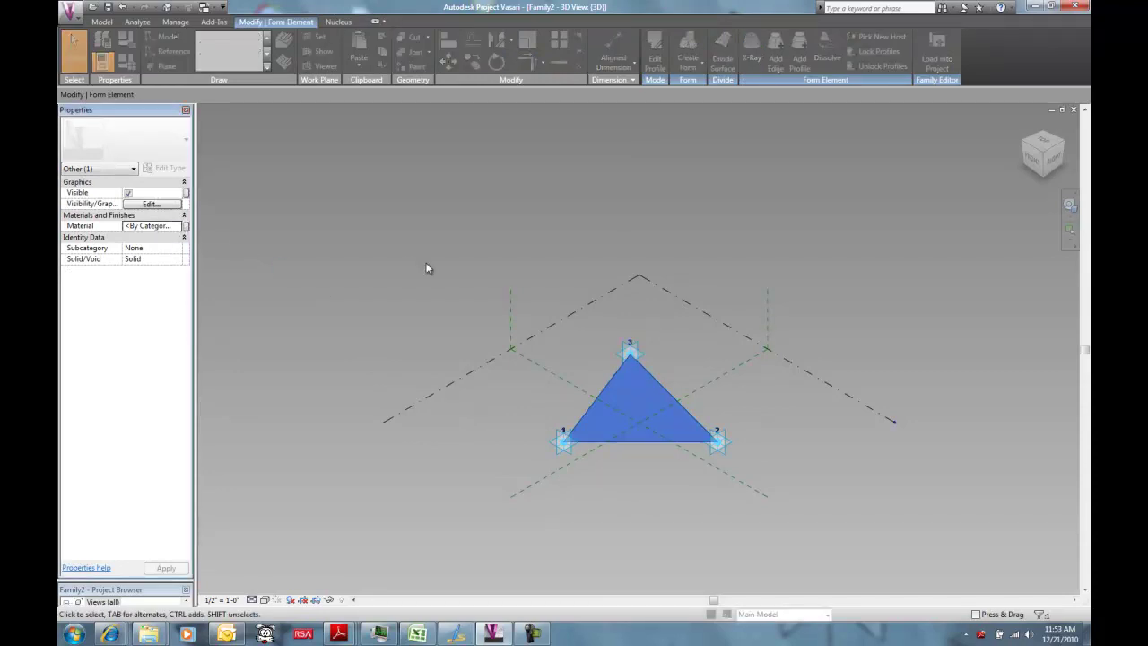
pyautogui.click(544, 244)
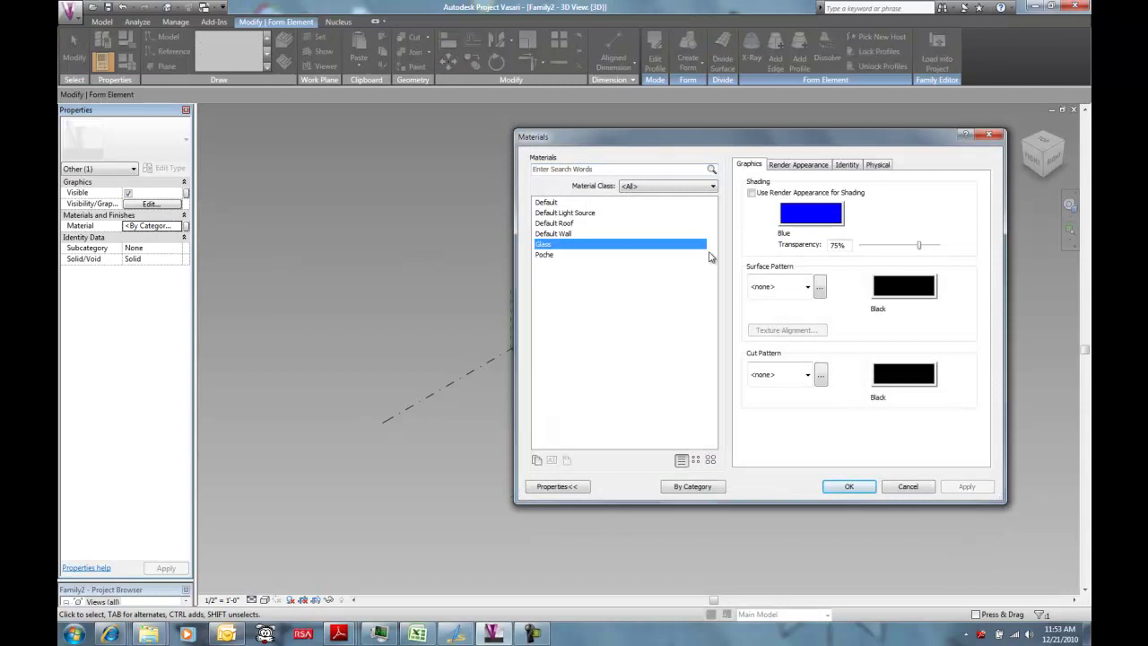
pyautogui.click(537, 461)
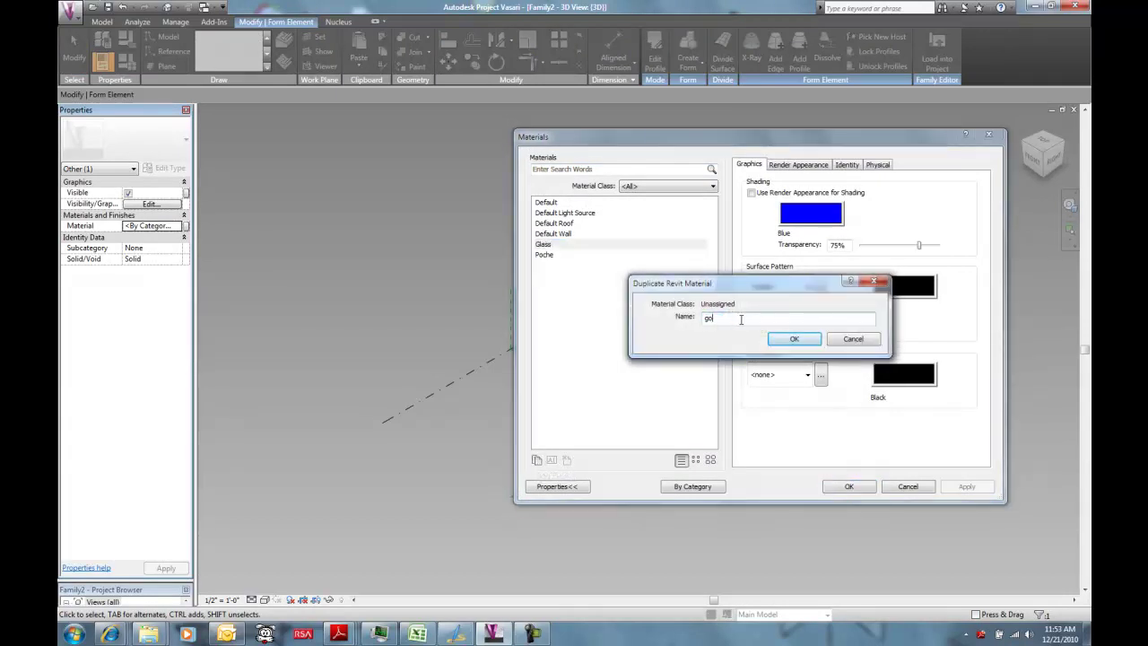
pyautogui.click(791, 339)
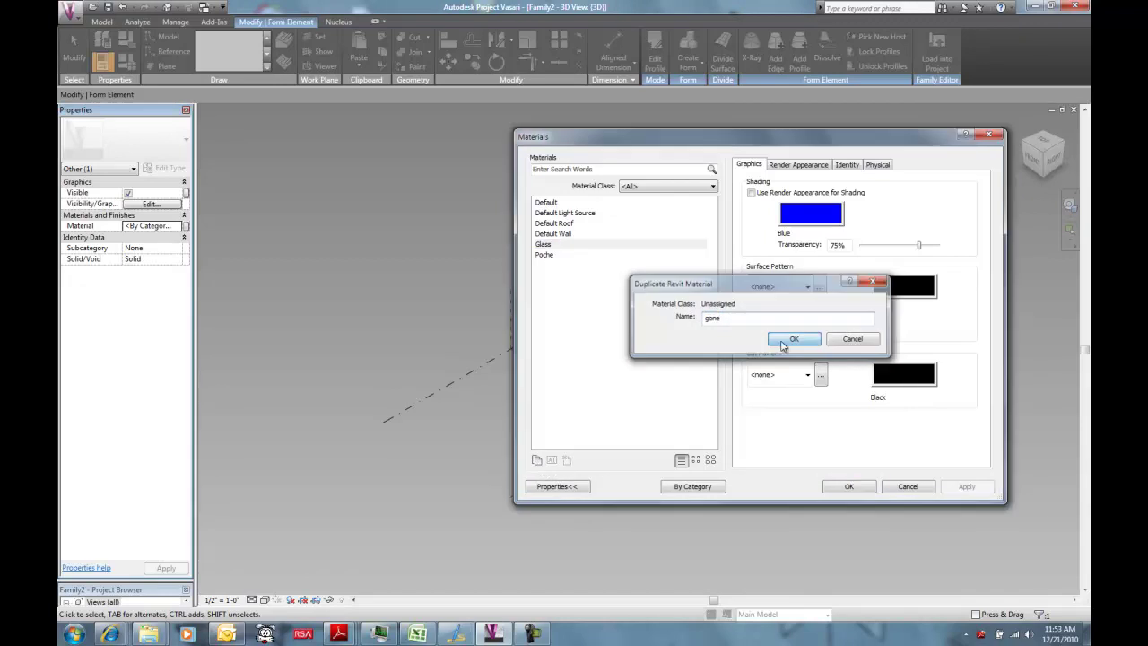
# Step: Set the "gone" material to yellow shading with 86% transparency and assign it to the triangular surface
pyautogui.click(786, 215)
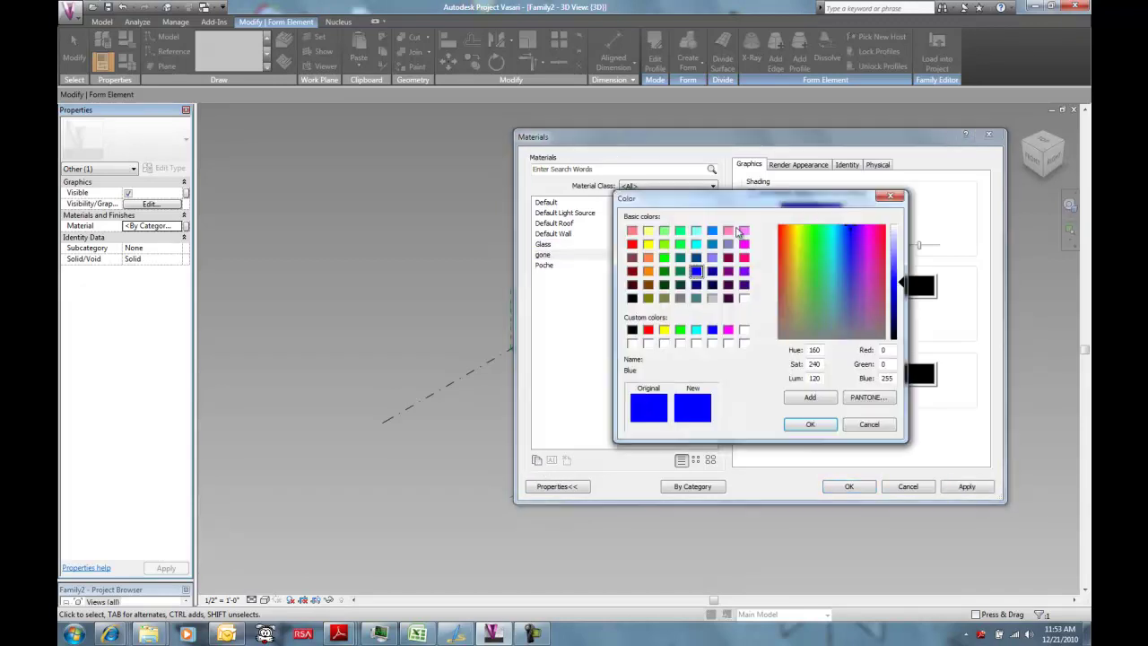
pyautogui.click(647, 246)
pyautogui.click(811, 425)
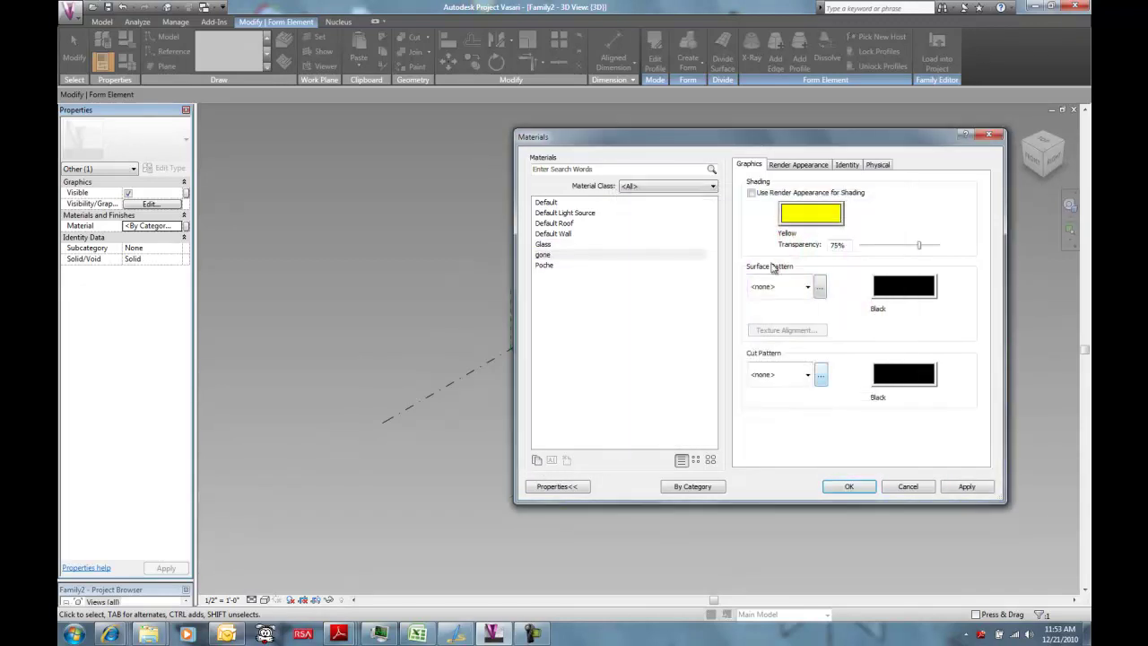
pyautogui.moveTo(918, 248); pyautogui.dragTo(934, 251)
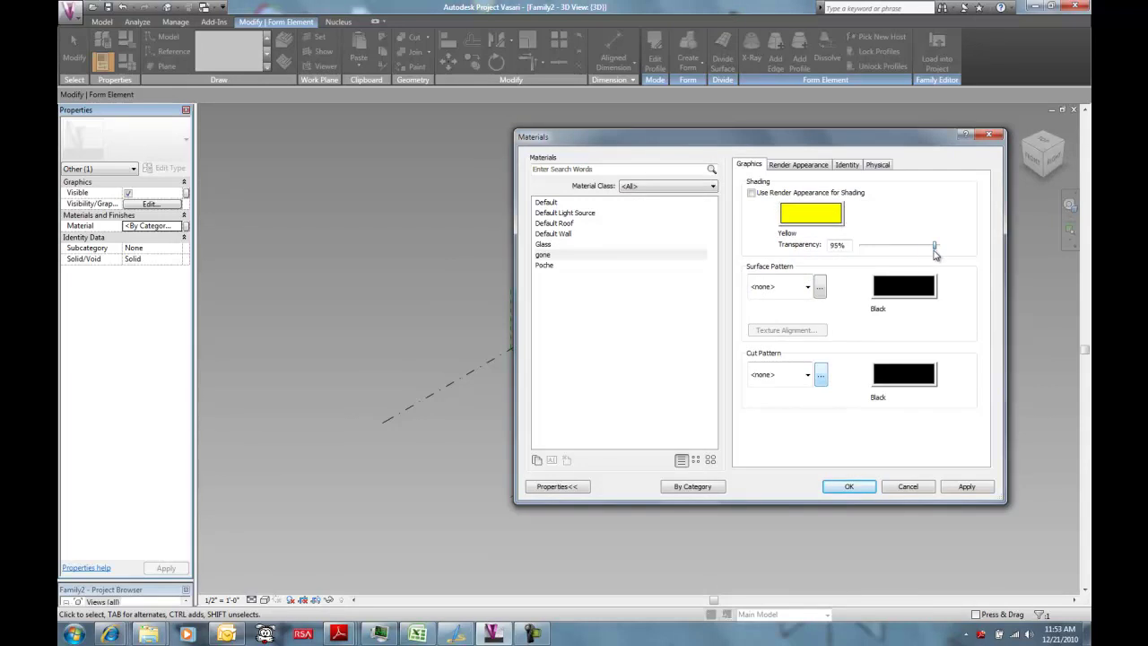
pyautogui.click(848, 484)
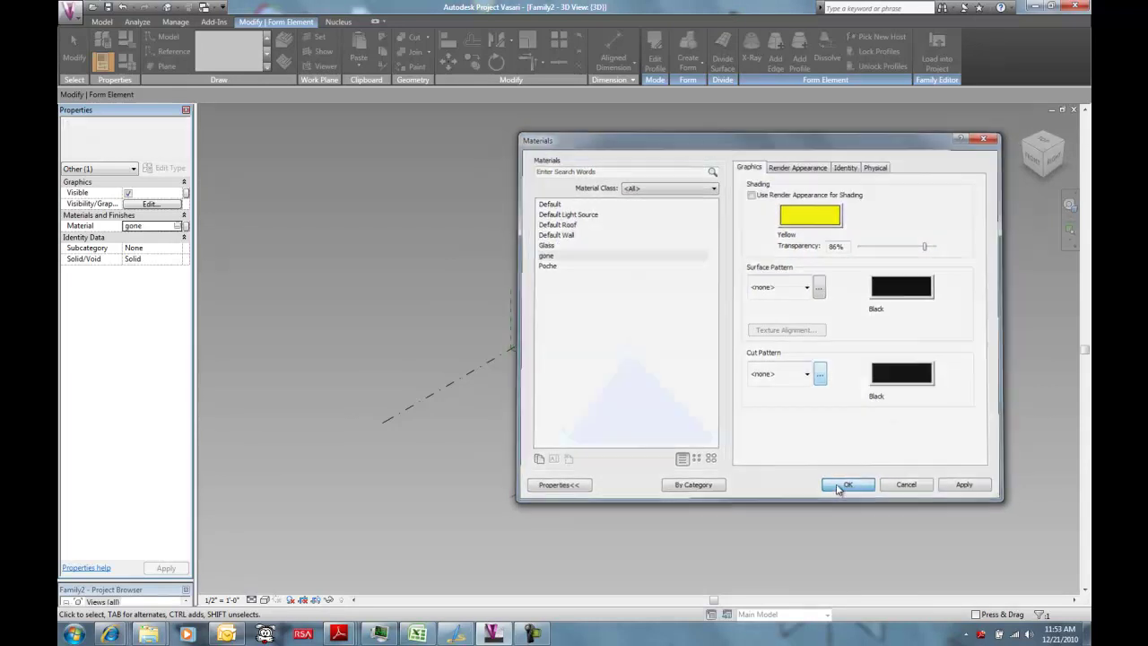
pyautogui.click(607, 478)
# Step: Turn off the Visible property of the triangular surface
pyautogui.scroll(3, 624, 399)
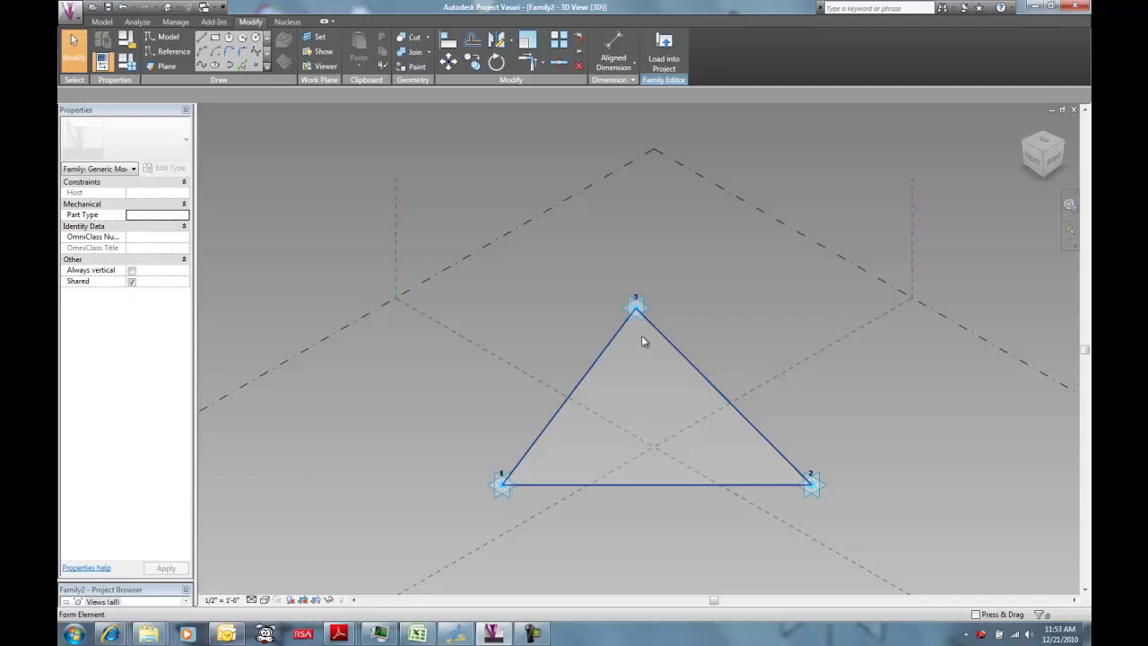
pyautogui.click(655, 403)
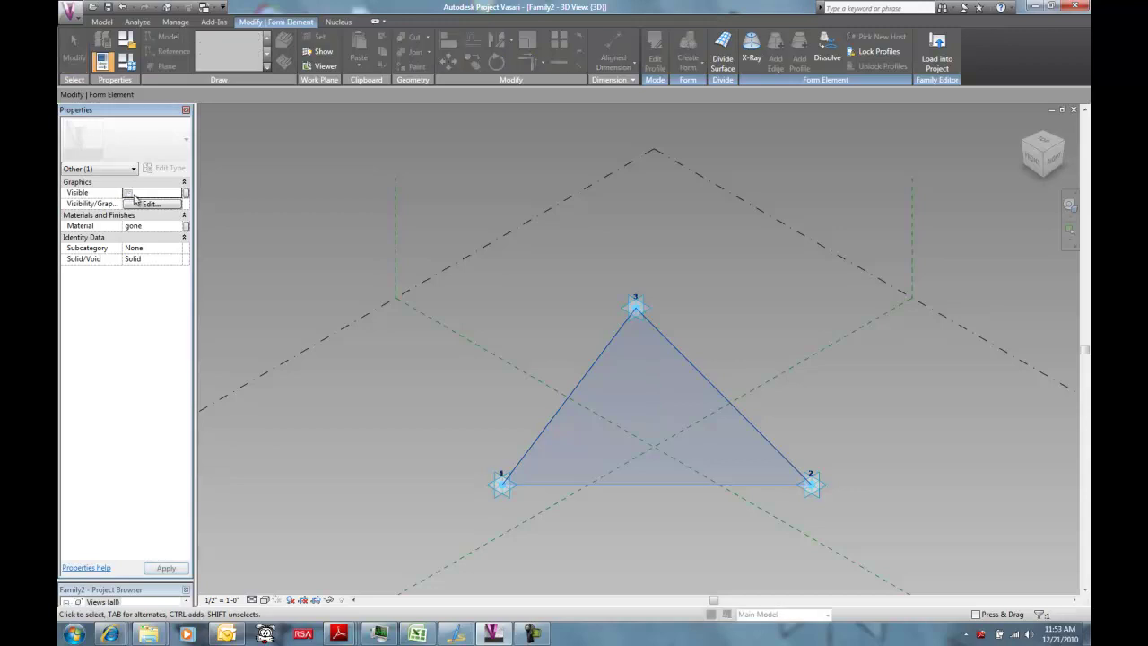
pyautogui.click(314, 237)
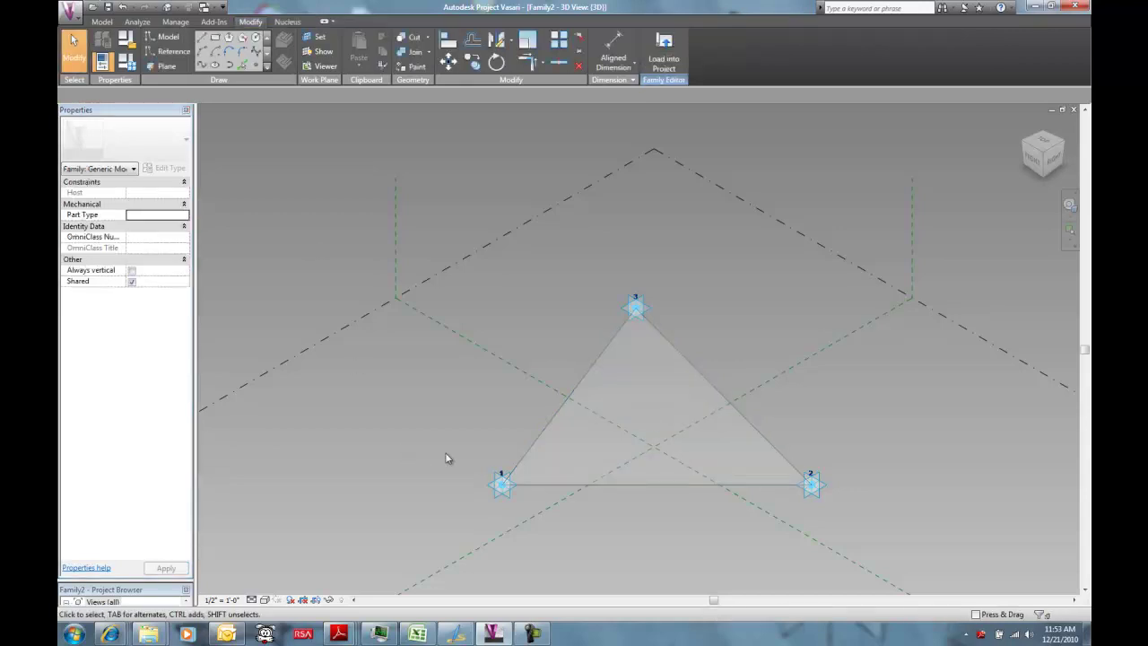
# Step: Move adaptive point 1 slightly outward to check that the triangular surface follows it
pyautogui.scroll(-2, 446, 452)
pyautogui.moveTo(446, 453); pyautogui.dragTo(414, 429, button='middle')
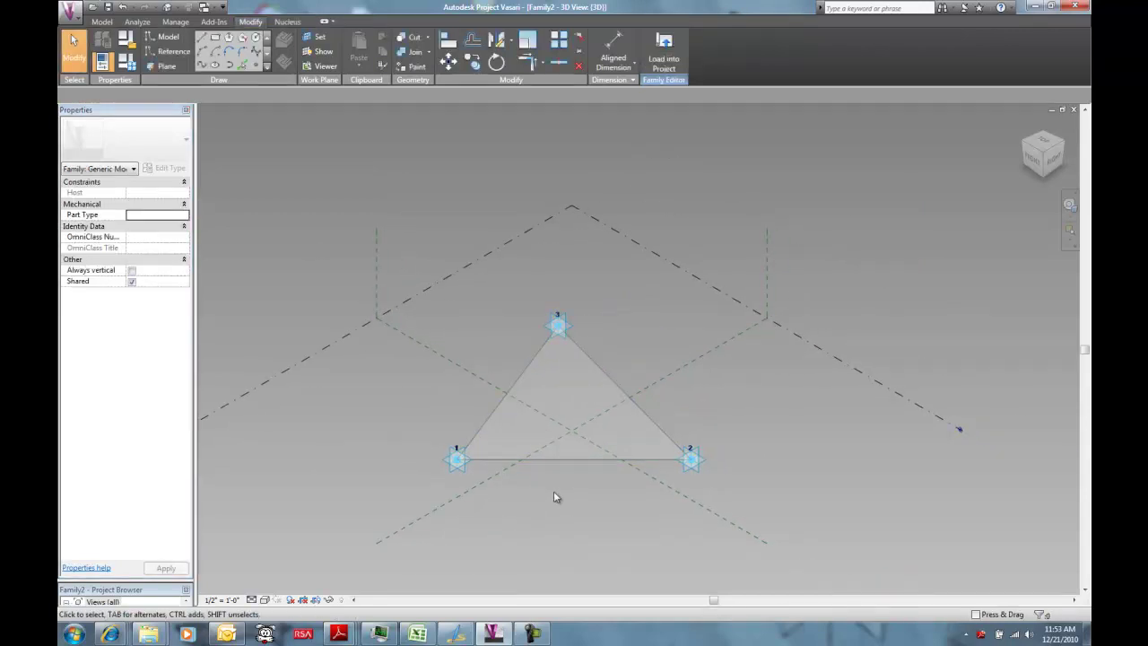
pyautogui.click(456, 460)
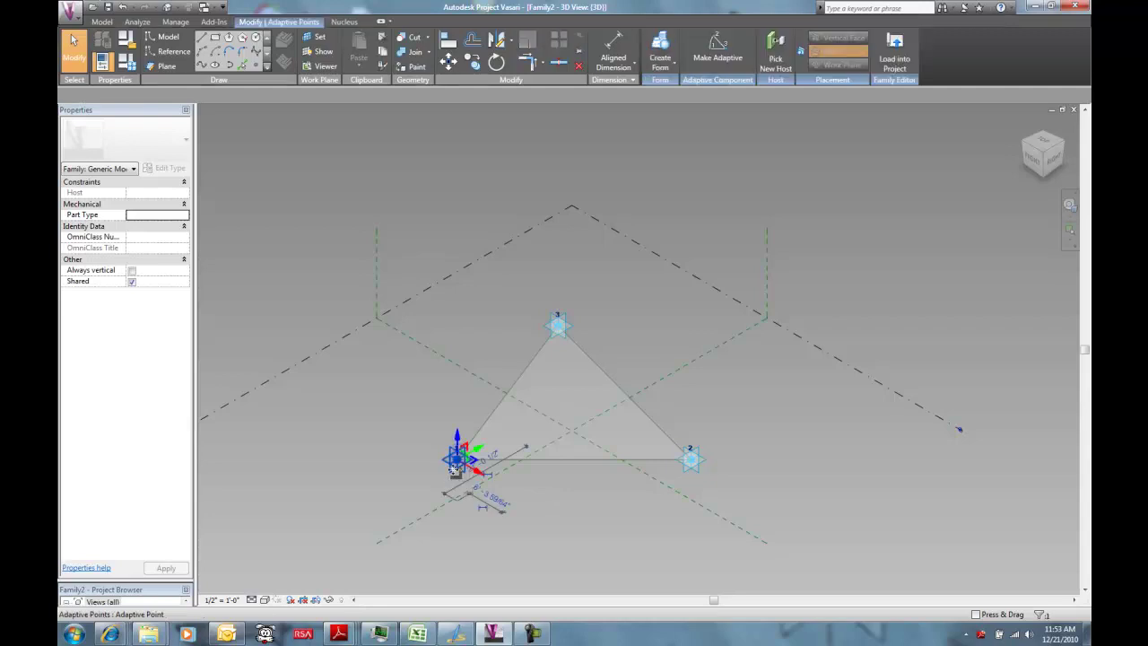
pyautogui.moveTo(454, 470)
pyautogui.mouseDown()
pyautogui.moveTo(463, 490)
pyautogui.moveTo(449, 488)
pyautogui.mouseUp()
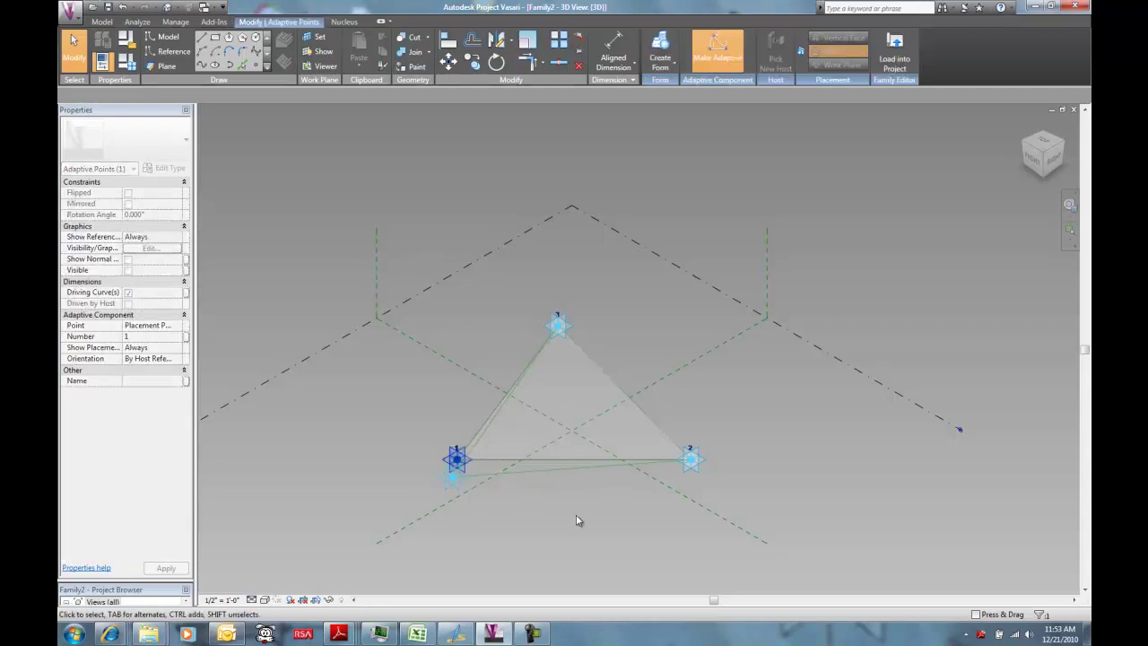
pyautogui.click(576, 520)
pyautogui.scroll(2, 538, 479)
pyautogui.scroll(-1, 541, 494)
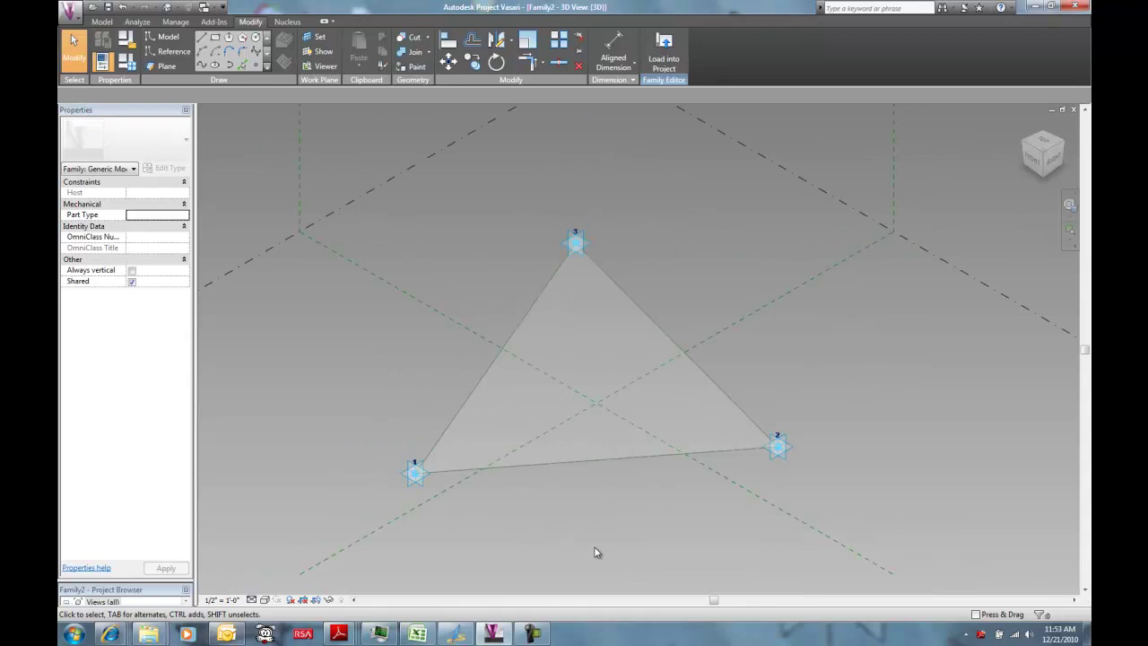
# Step: Set the triangular surface as the work plane for drawing model lines
pyautogui.scroll(-2, 592, 525)
pyautogui.moveTo(594, 521); pyautogui.dragTo(589, 479, button='middle')
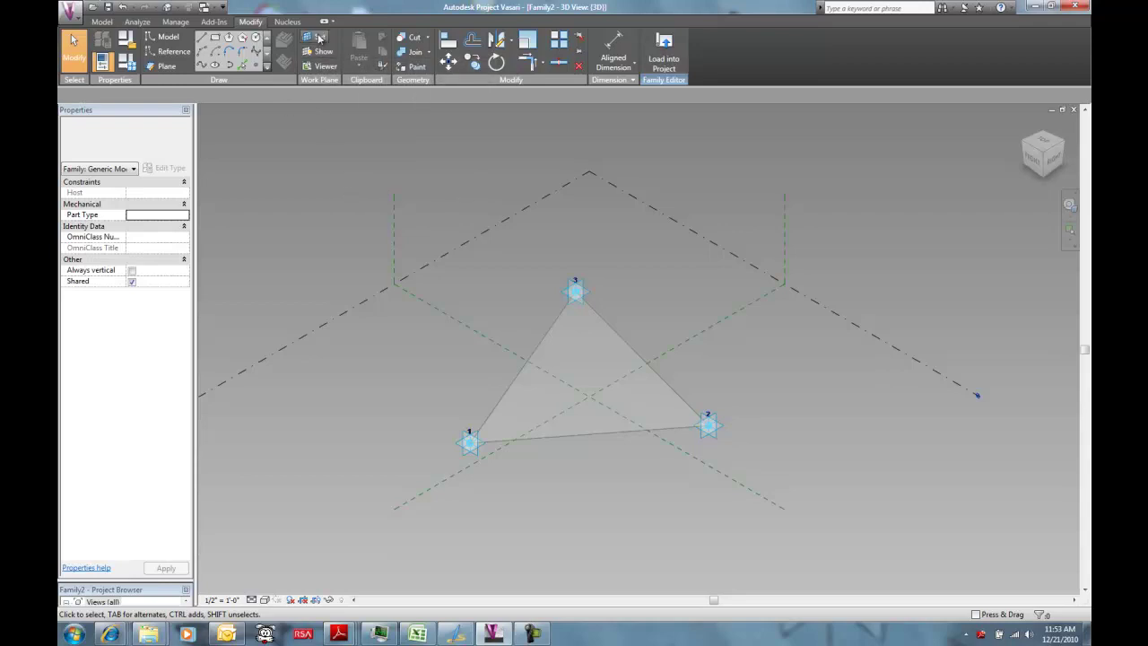
pyautogui.click(163, 41)
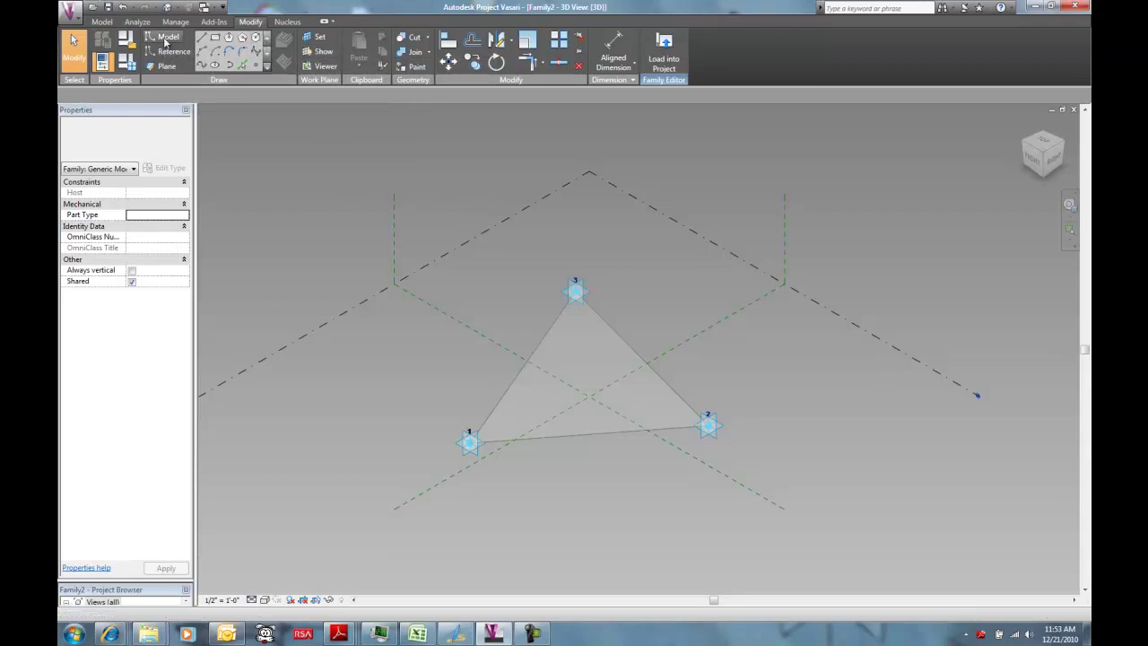
pyautogui.click(256, 37)
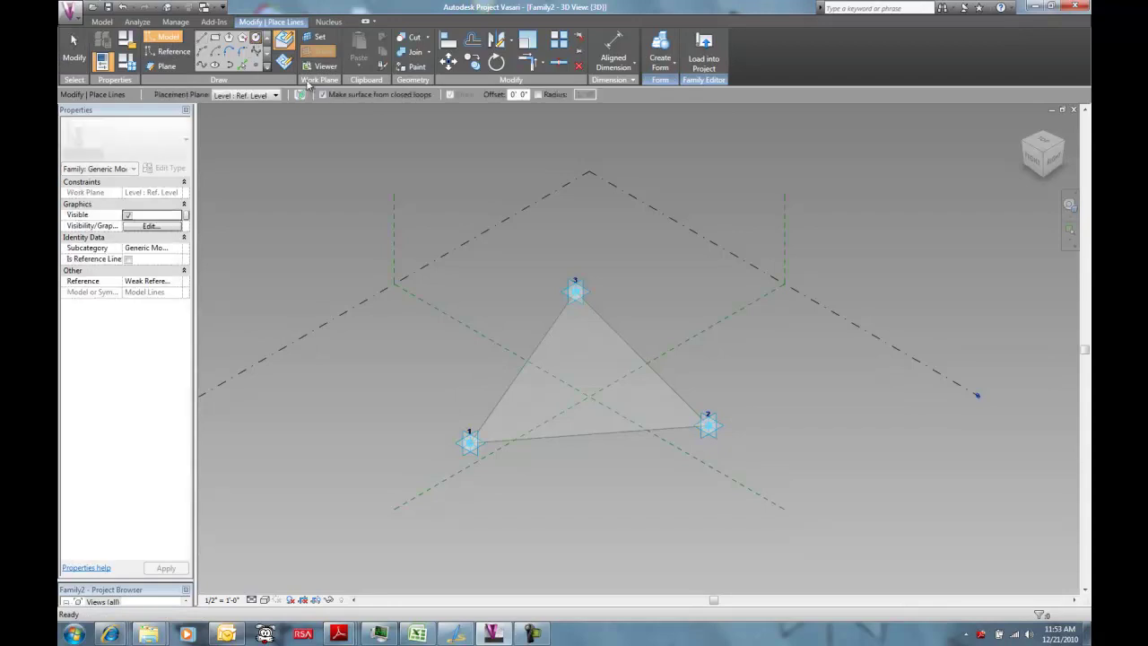
pyautogui.press('Escape')
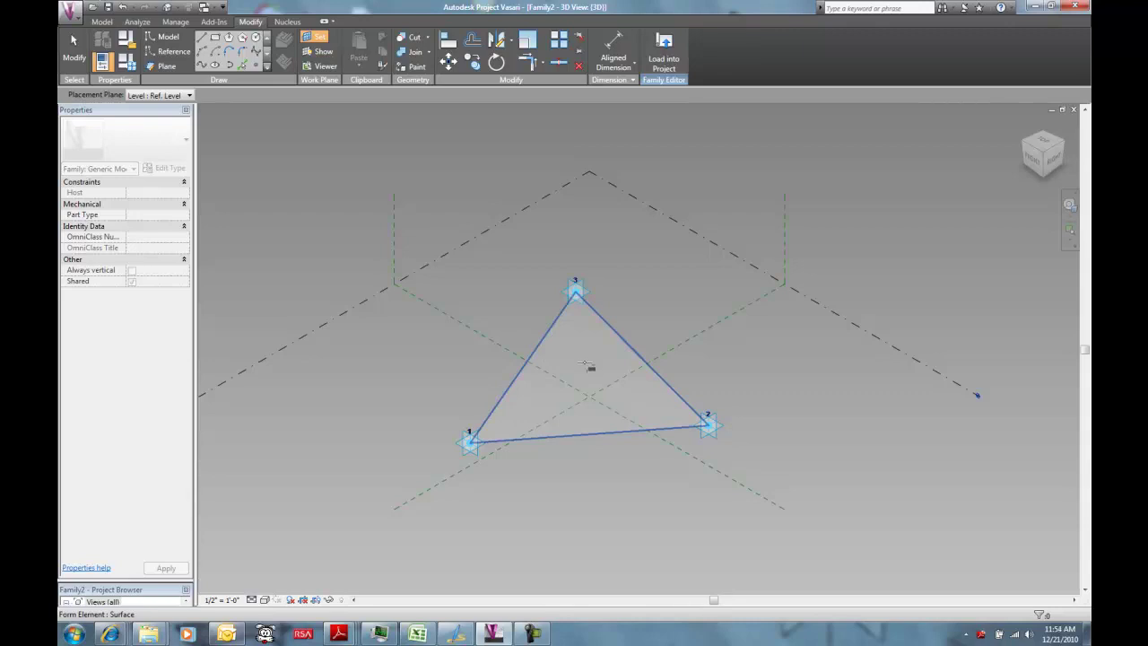
pyautogui.click(584, 362)
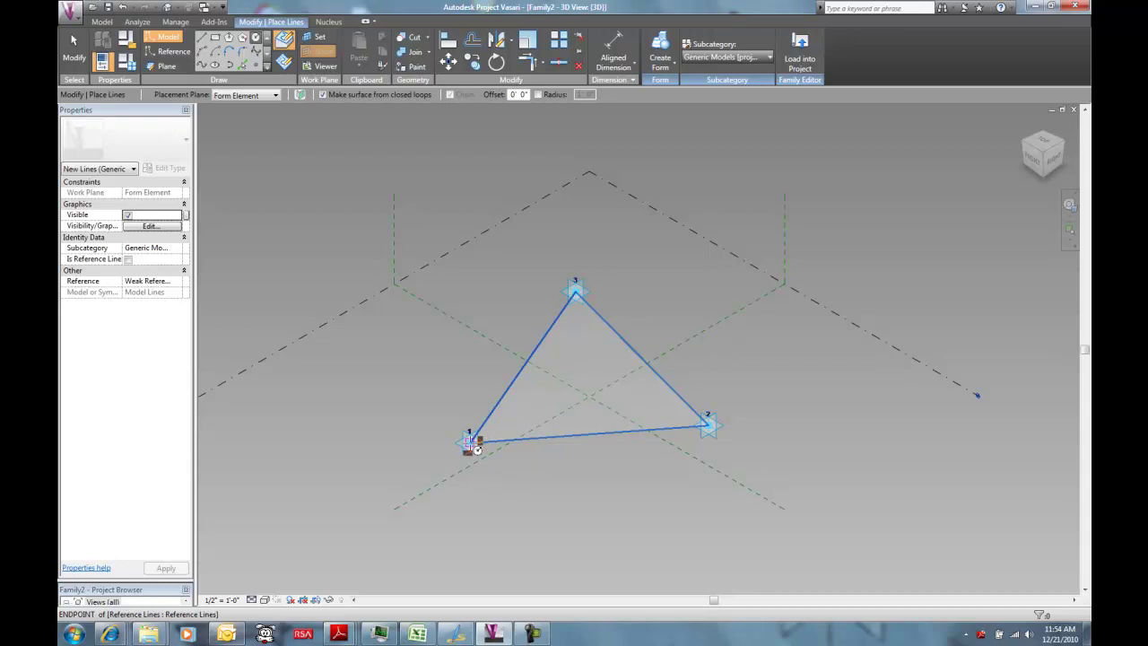
# Step: Try a model-line circle centred on adaptive point 1 in the plane of the triangular surface, and undo it
pyautogui.click(471, 444)
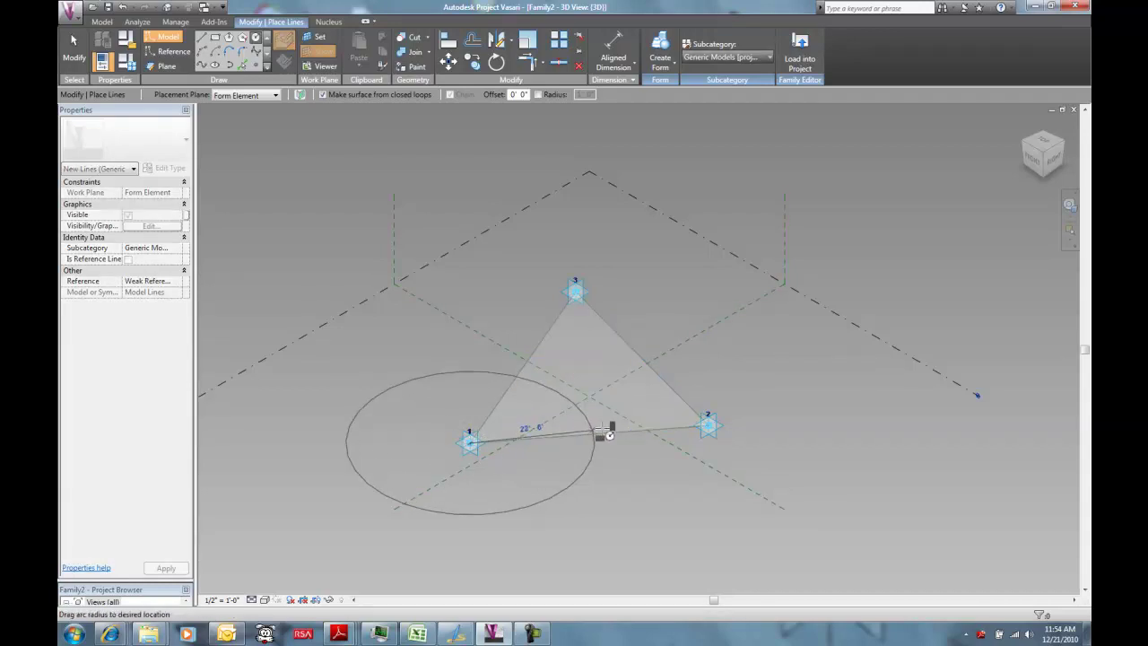
pyautogui.click(695, 416)
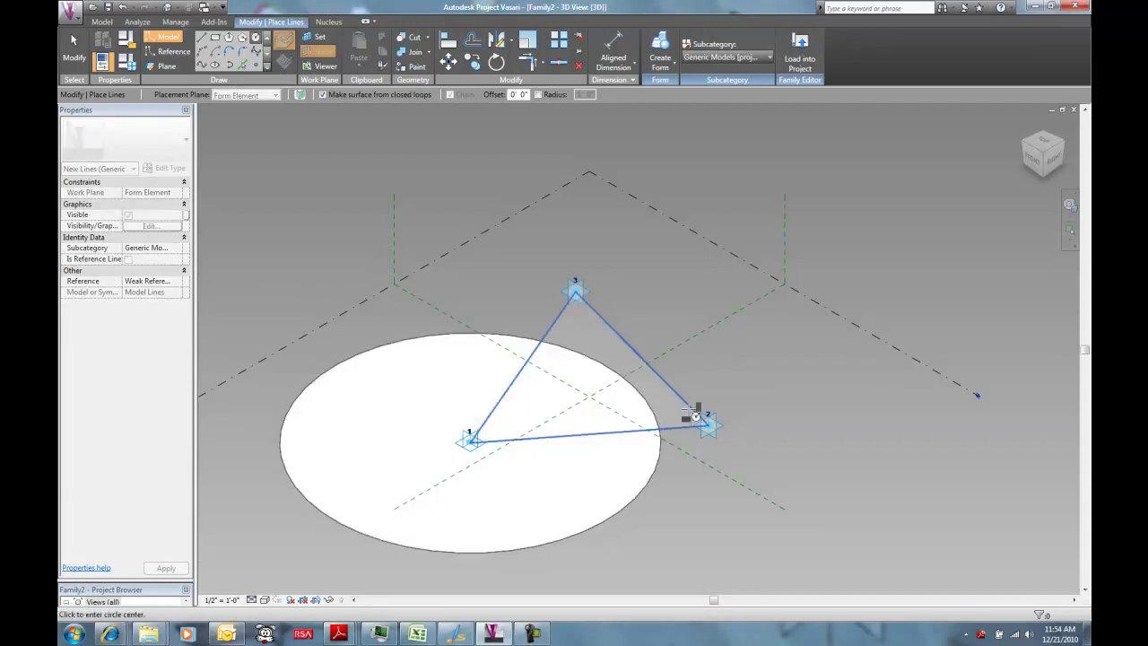
pyautogui.press('Escape')
pyautogui.press('Escape')
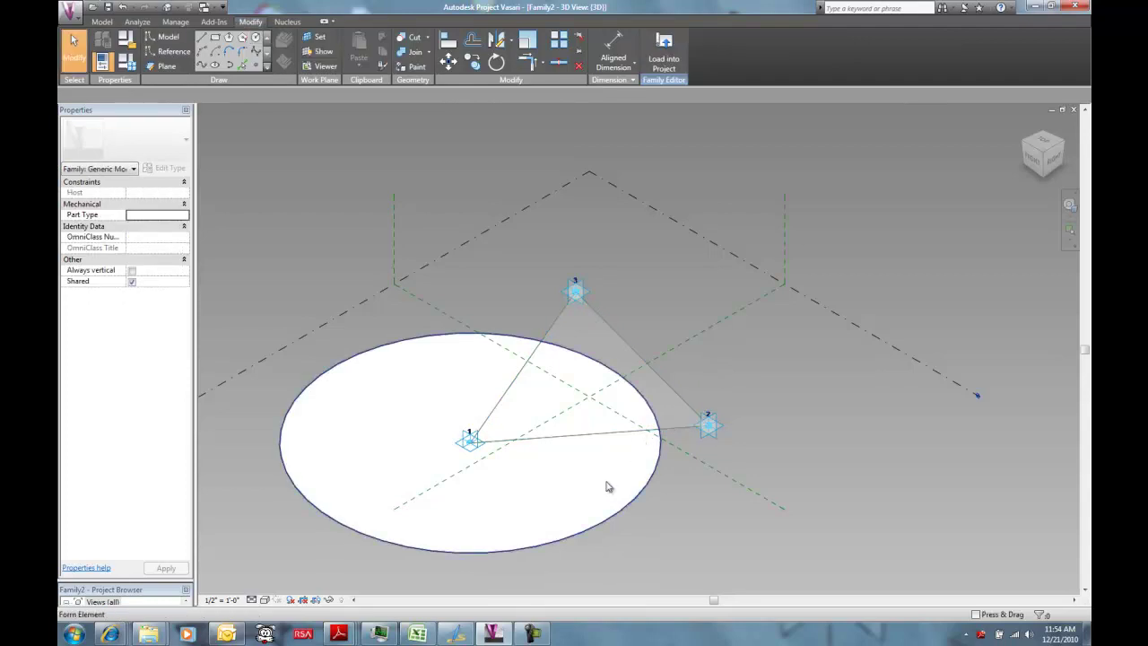
pyautogui.hotkey('ctrl', 'z')
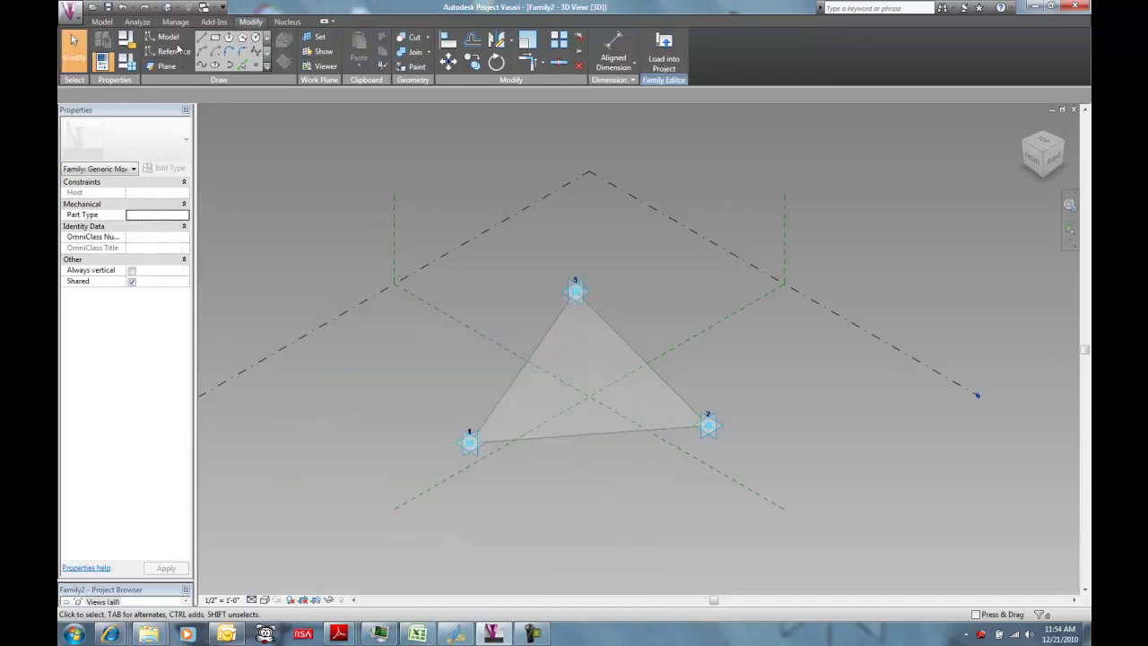
# Step: Draw a model-line circle of about 33' radius centred on adaptive point 1, with surface creation from closed loops turned off
pyautogui.click(256, 42)
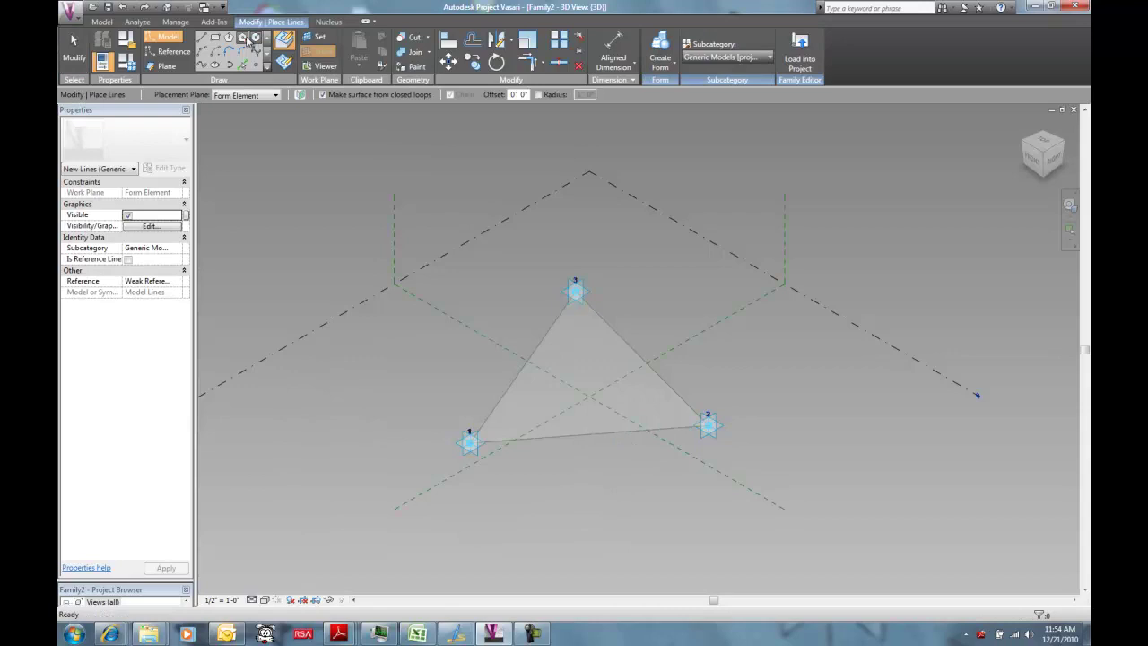
pyautogui.click(322, 94)
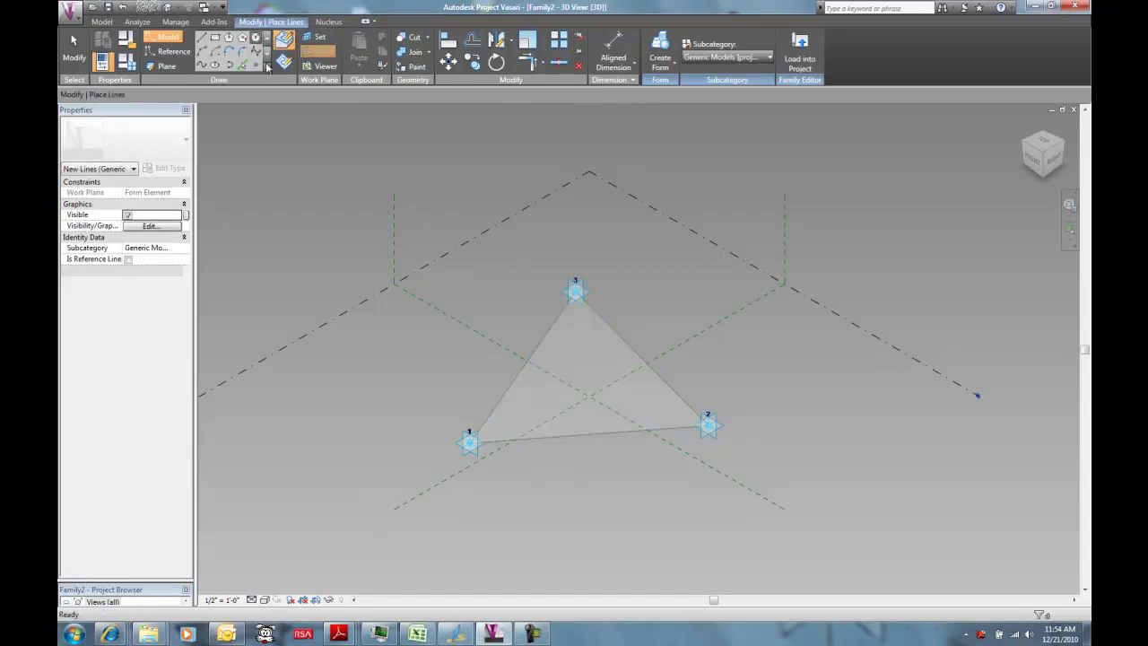
pyautogui.click(470, 441)
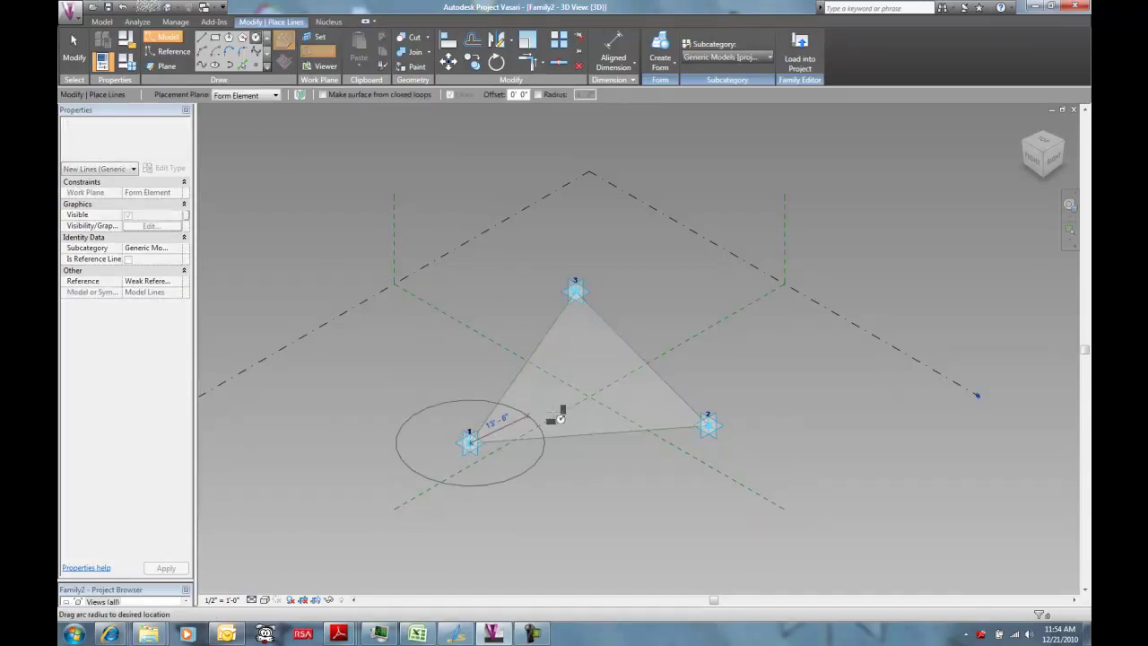
pyautogui.click(655, 411)
pyautogui.press('Escape')
pyautogui.press('Escape')
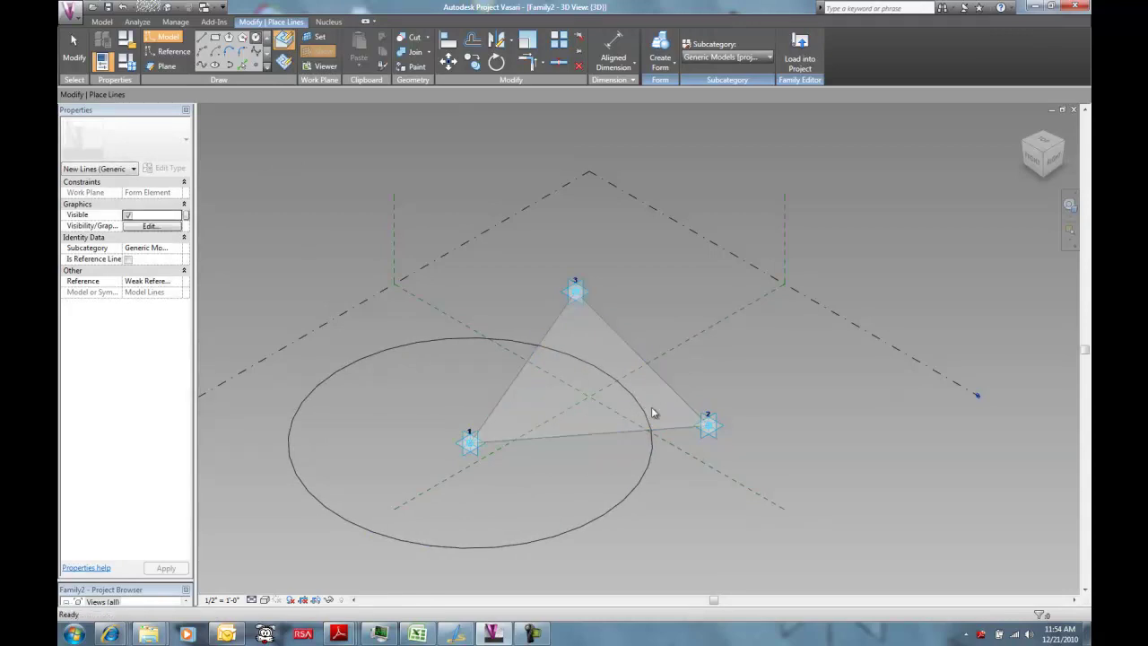
# Step: Raise adaptive point 3 vertically to check that the circle follows the plane of the triangular surface
pyautogui.keyDown('shift'); pyautogui.moveTo(723, 394); pyautogui.dragTo(544, 397, button='middle'); pyautogui.keyUp('shift')
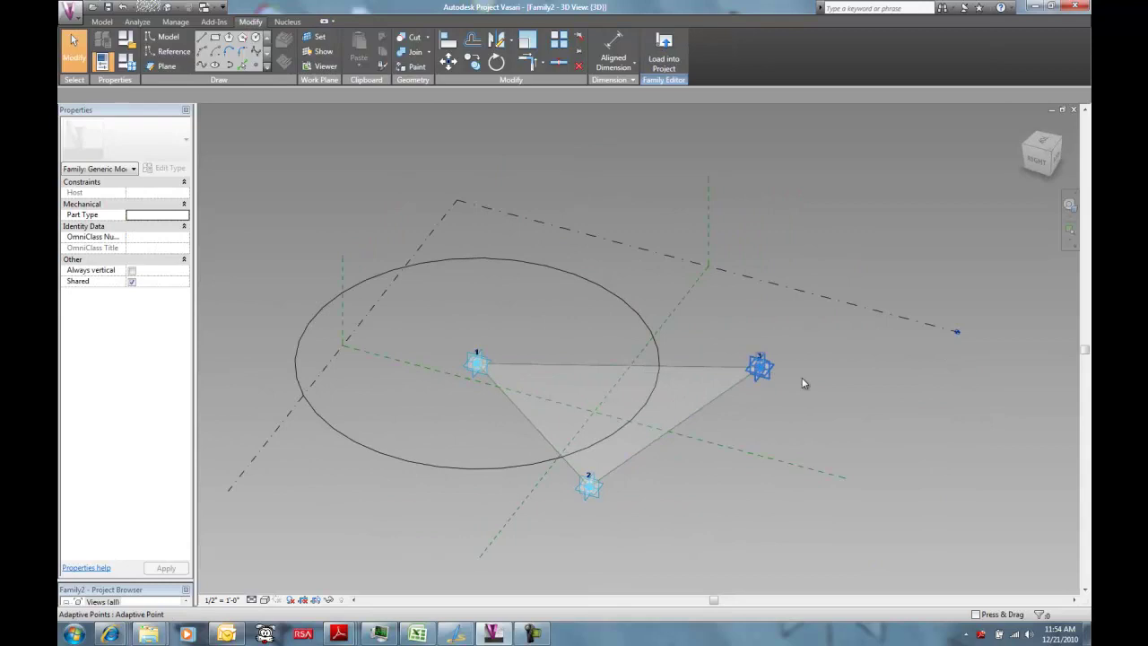
pyautogui.click(759, 366)
pyautogui.moveTo(759, 366); pyautogui.dragTo(758, 282)
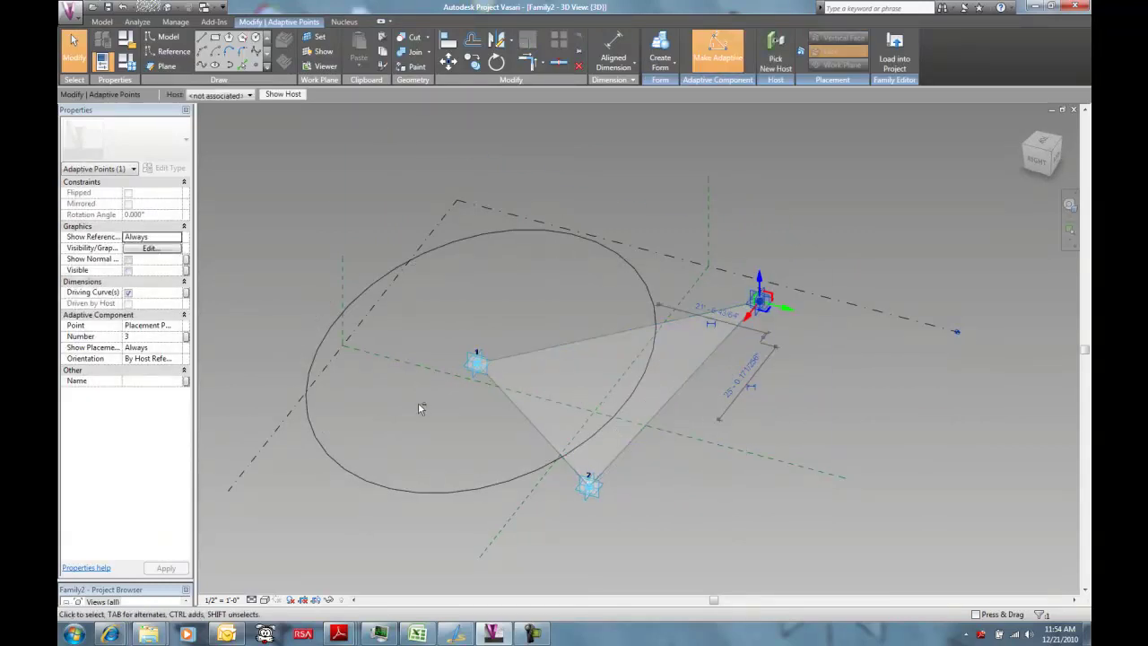
pyautogui.keyDown('shift'); pyautogui.moveTo(418, 408); pyautogui.dragTo(522, 366, button='middle'); pyautogui.keyUp('shift')
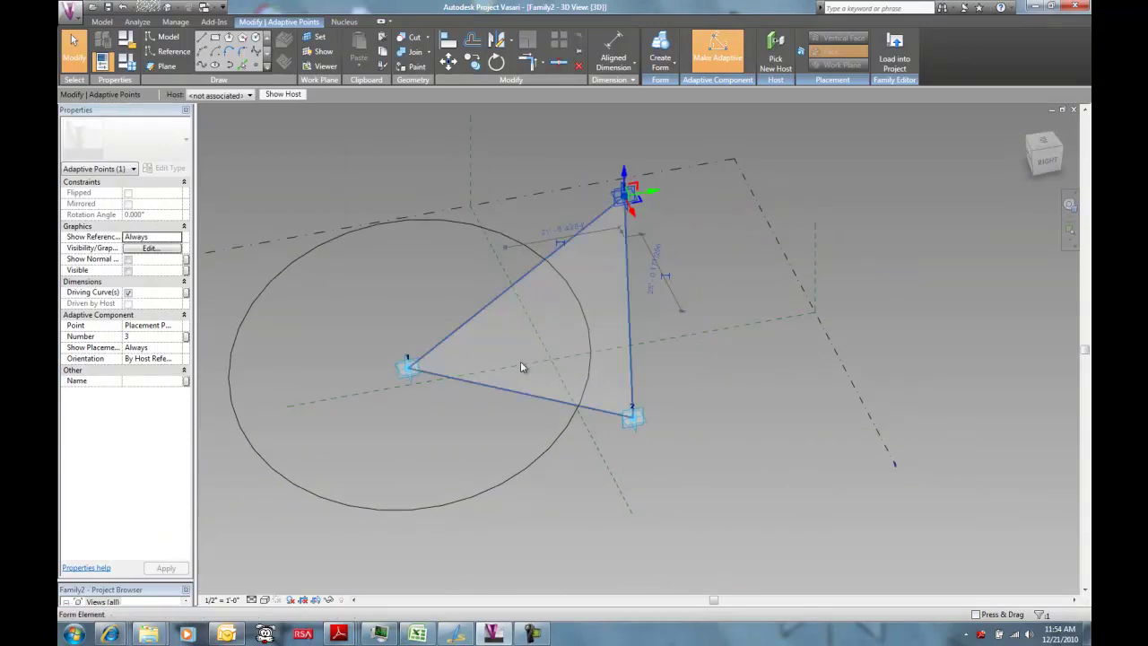
pyautogui.scroll(2, 440, 418)
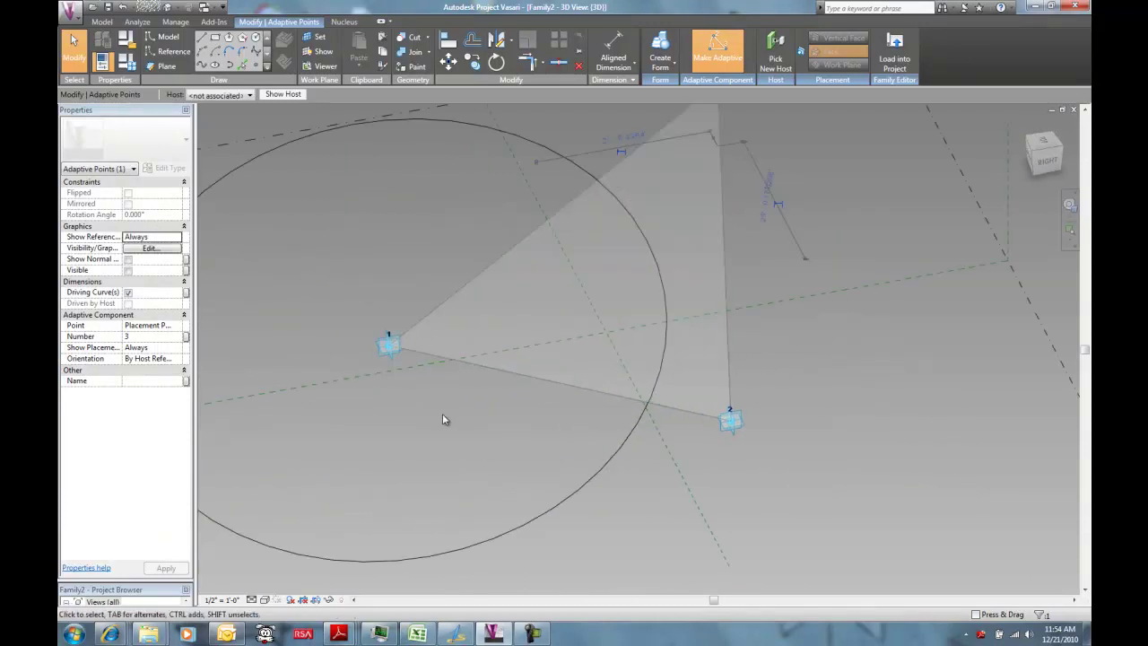
pyautogui.scroll(-2, 444, 420)
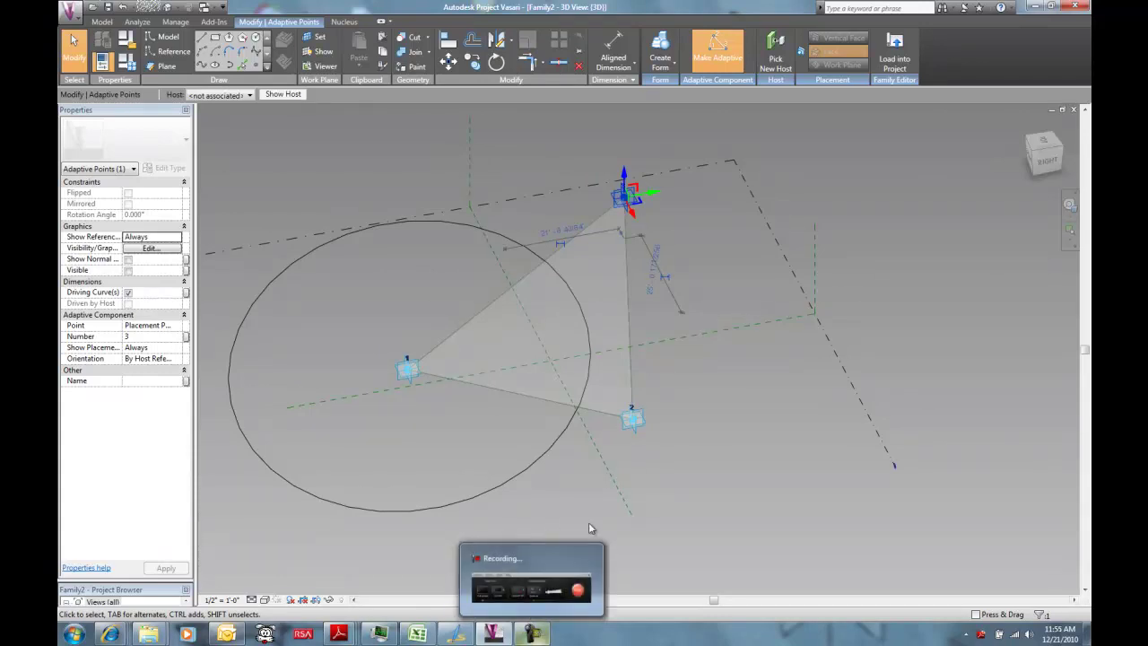
pyautogui.click(620, 490)
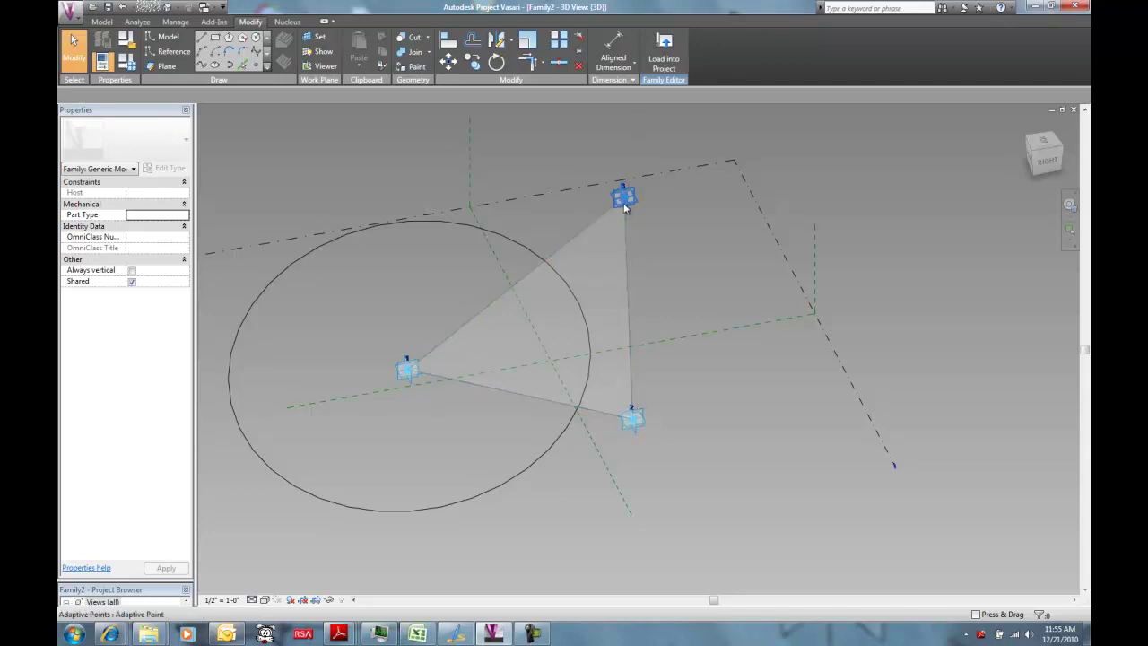
# Step: Make the circle's temporary radius dimension permanent
pyautogui.keyDown('shift'); pyautogui.moveTo(415, 453); pyautogui.dragTo(536, 440, button='middle'); pyautogui.keyUp('shift')
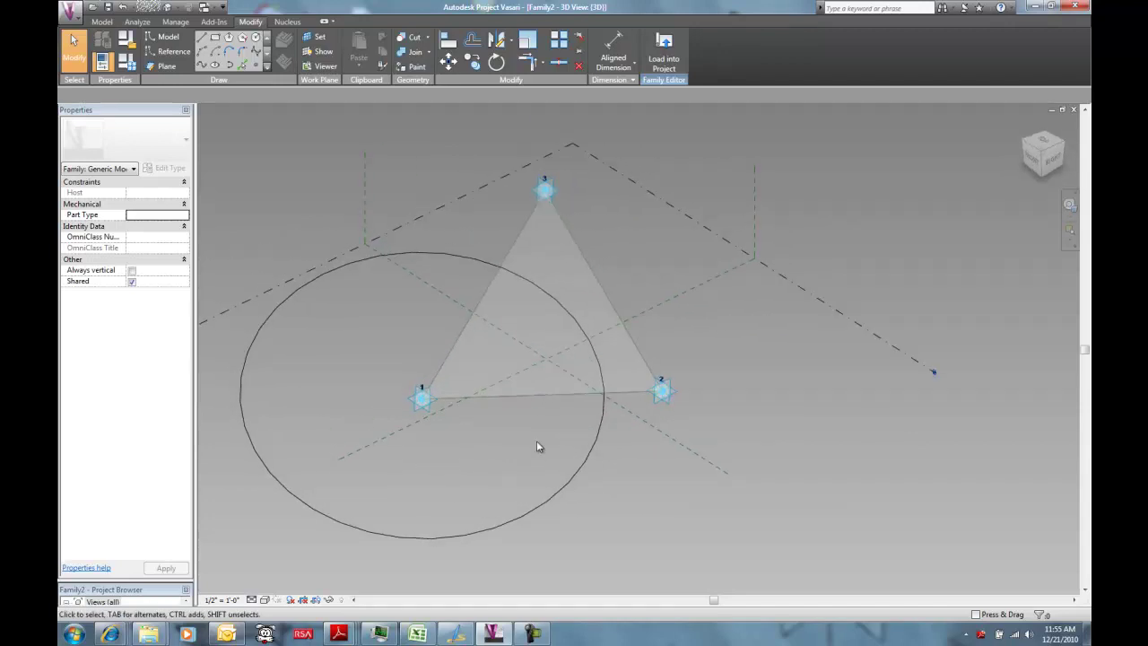
pyautogui.click(594, 445)
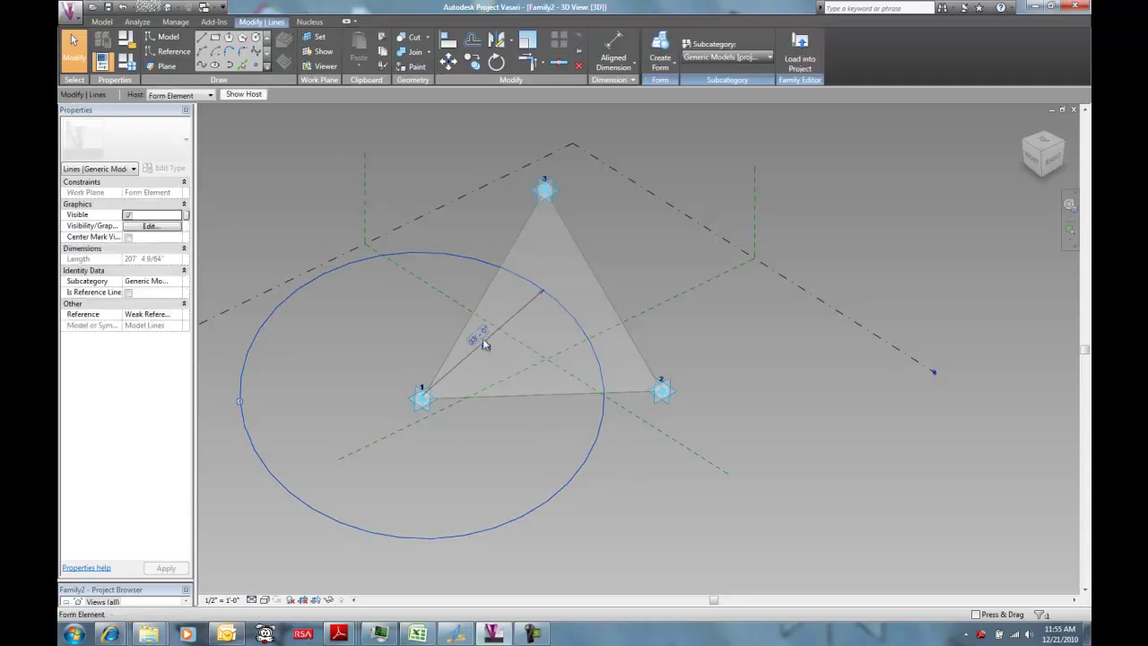
pyautogui.click(621, 480)
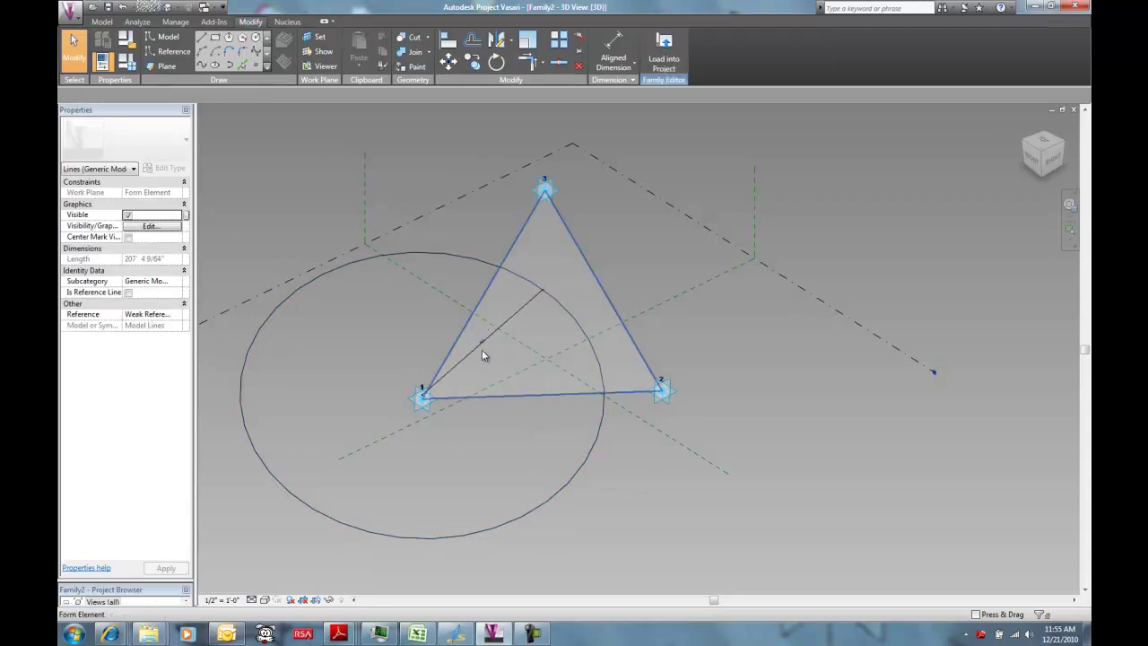
# Step: Label the circle's radial dimension with a new instance family parameter named radius
pyautogui.click(497, 335)
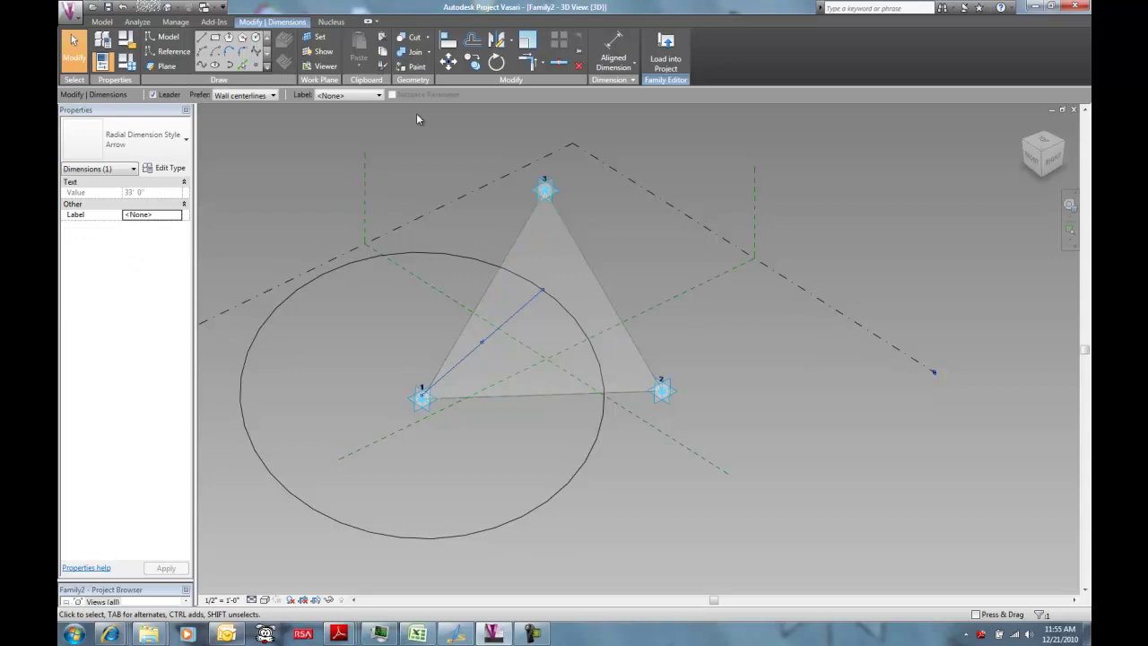
pyautogui.click(379, 96)
pyautogui.click(351, 122)
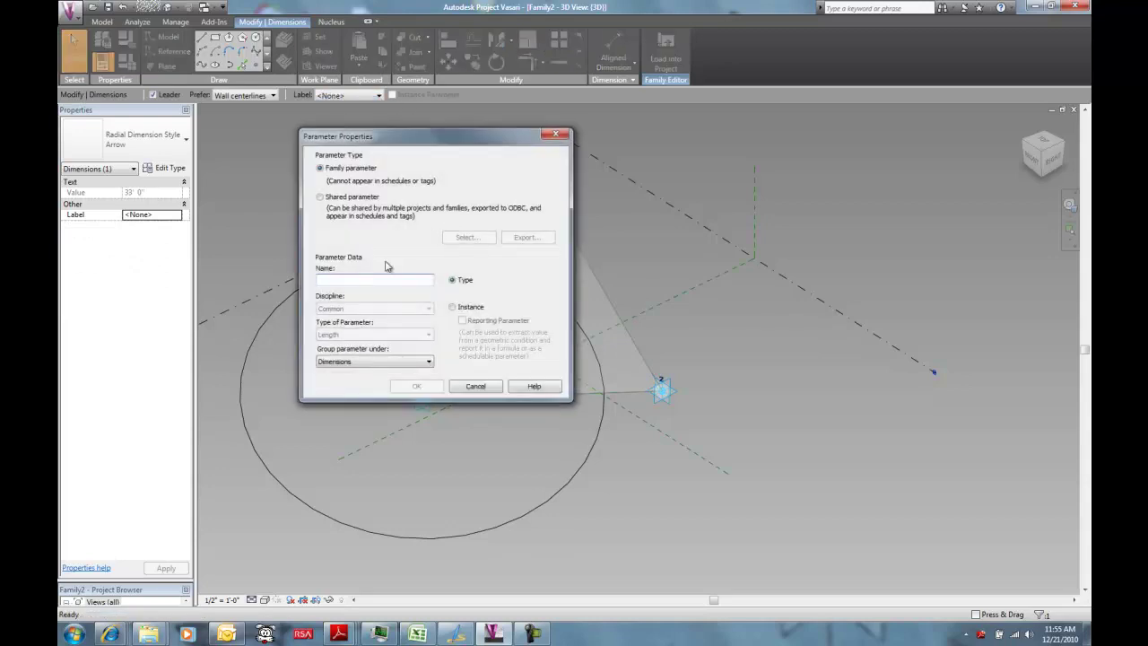
pyautogui.write('radius')
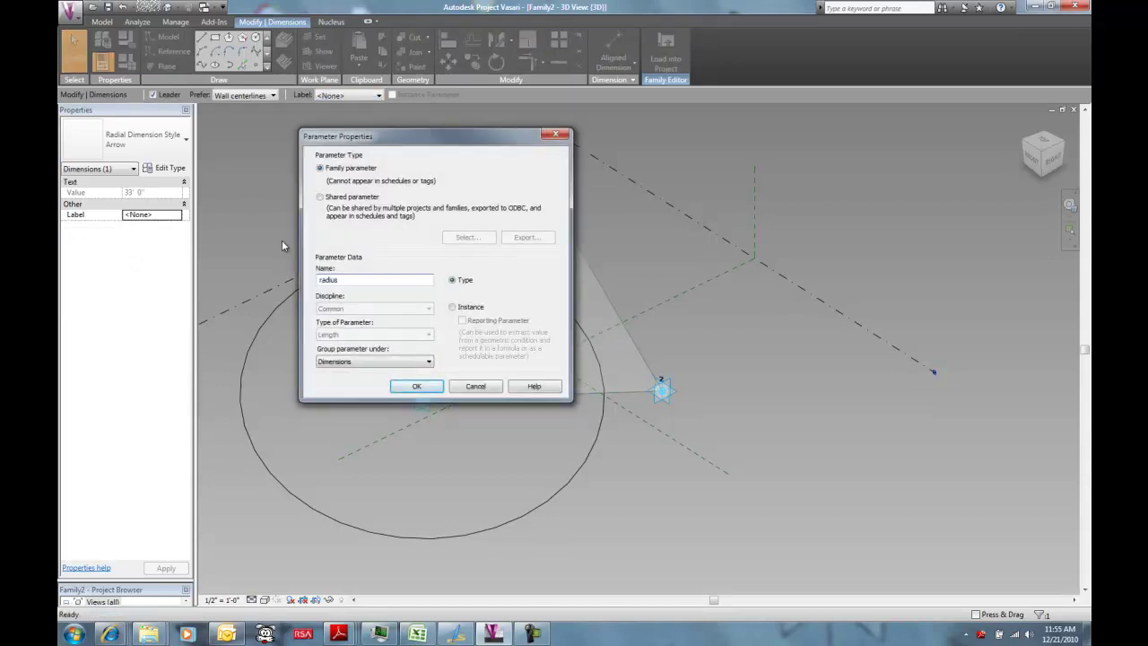
pyautogui.click(454, 307)
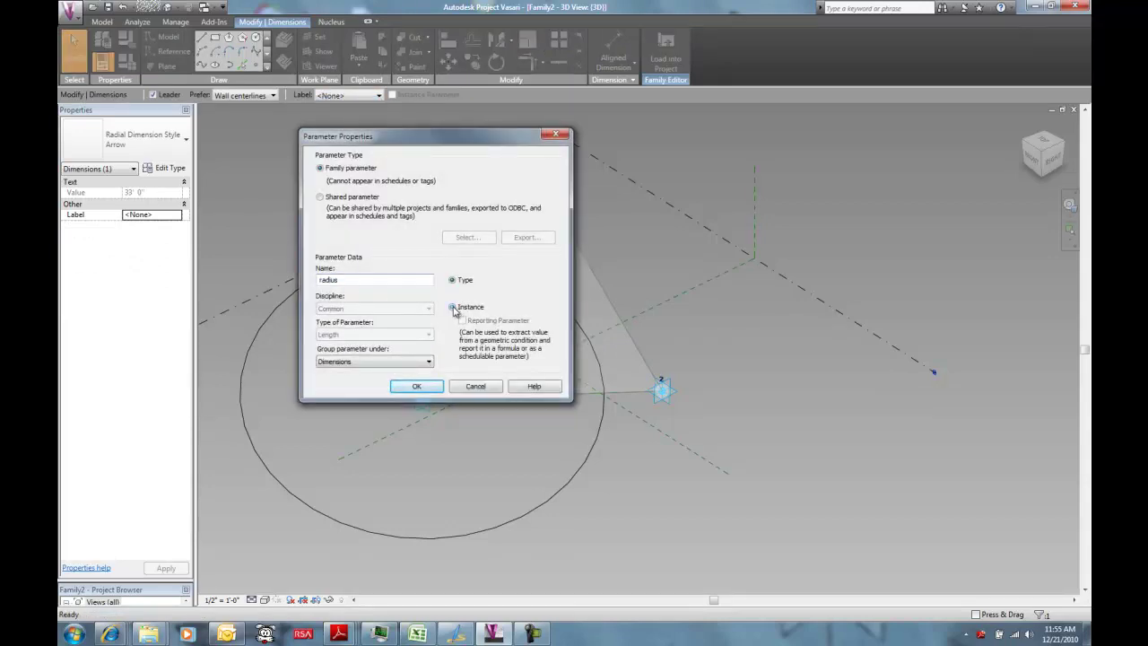
pyautogui.click(416, 387)
pyautogui.click(663, 256)
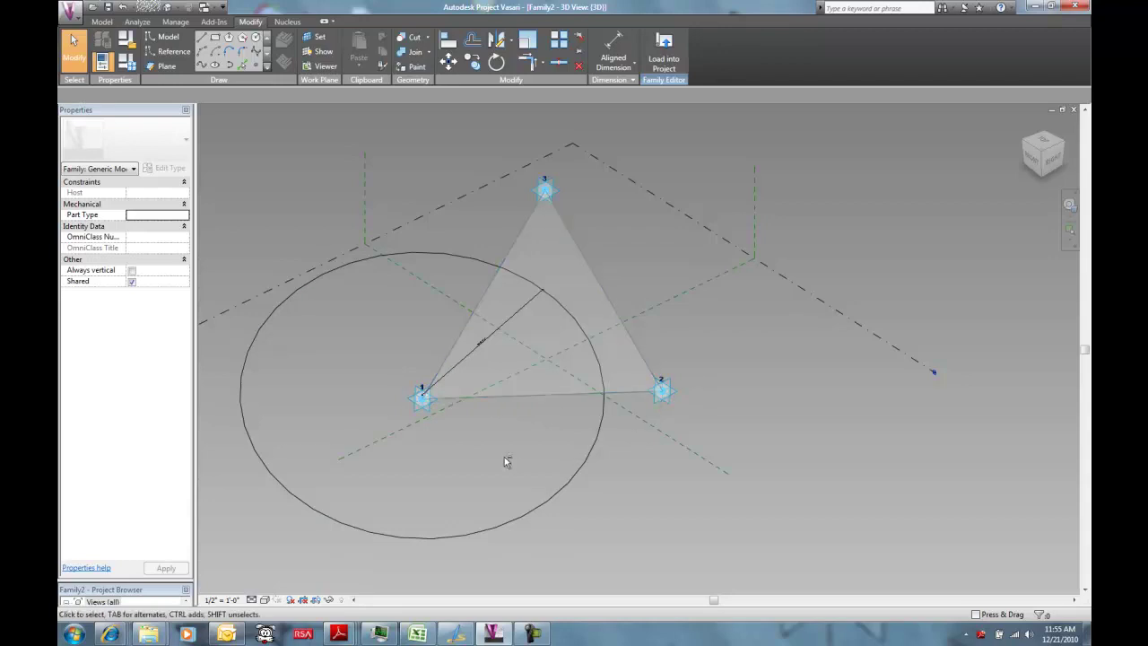
# Step: Set the work plane to a plane of the reference line between adaptive points 1 and 2
pyautogui.keyDown('shift'); pyautogui.moveTo(506, 462); pyautogui.dragTo(687, 368, button='middle'); pyautogui.keyUp('shift')
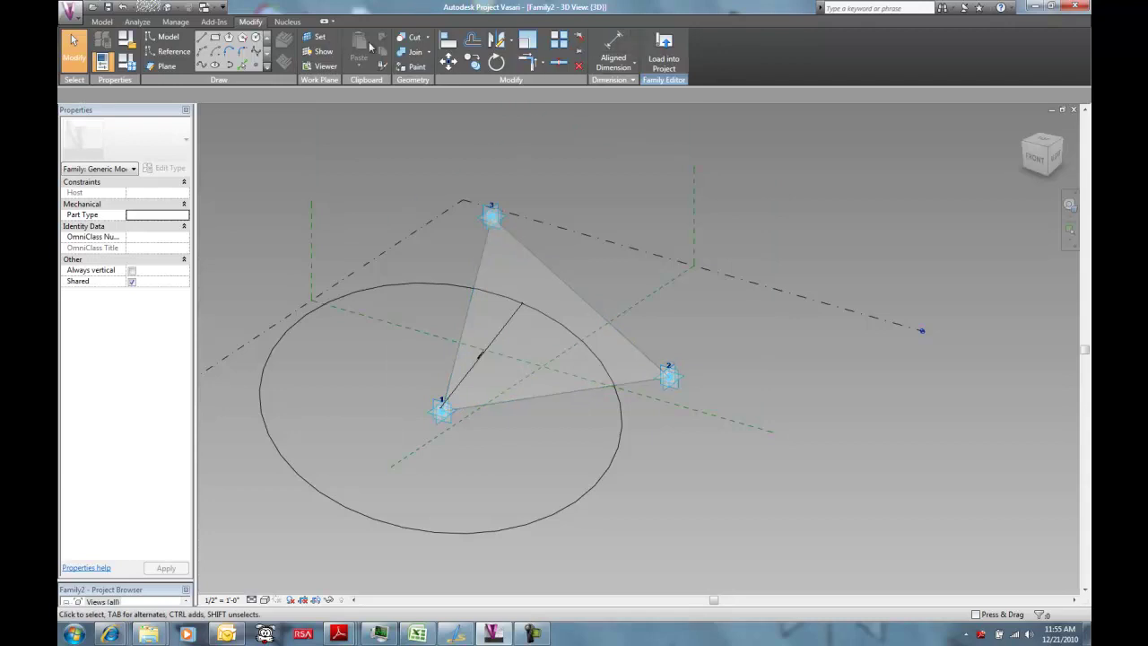
pyautogui.click(614, 49)
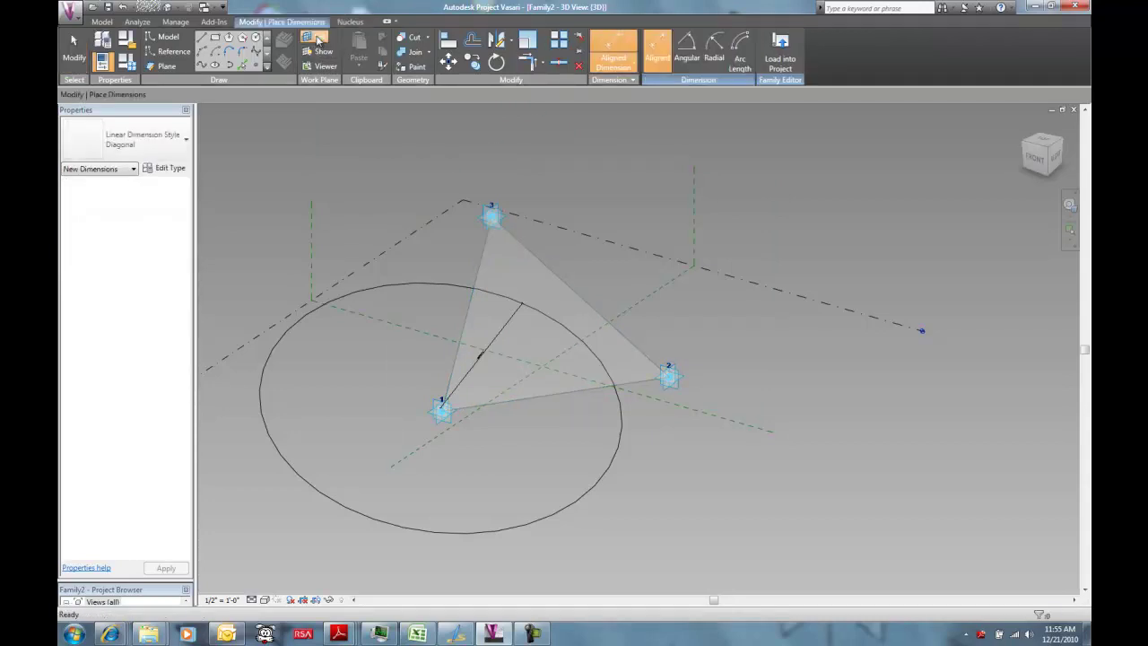
pyautogui.click(316, 39)
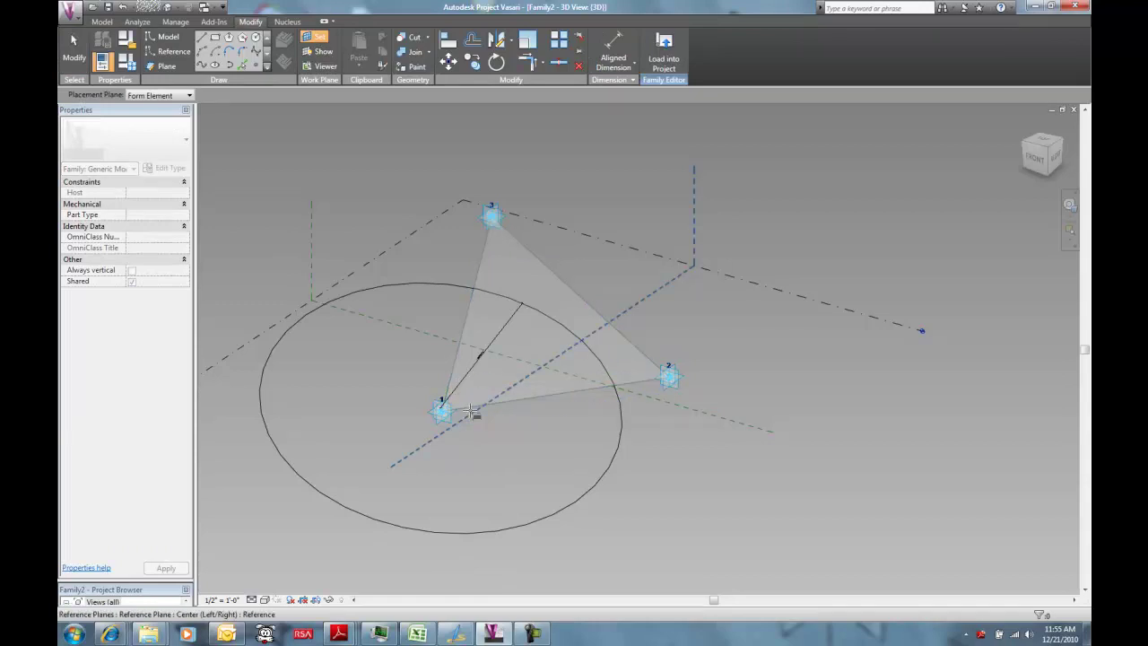
pyautogui.press('Tab')
pyautogui.press('Tab')
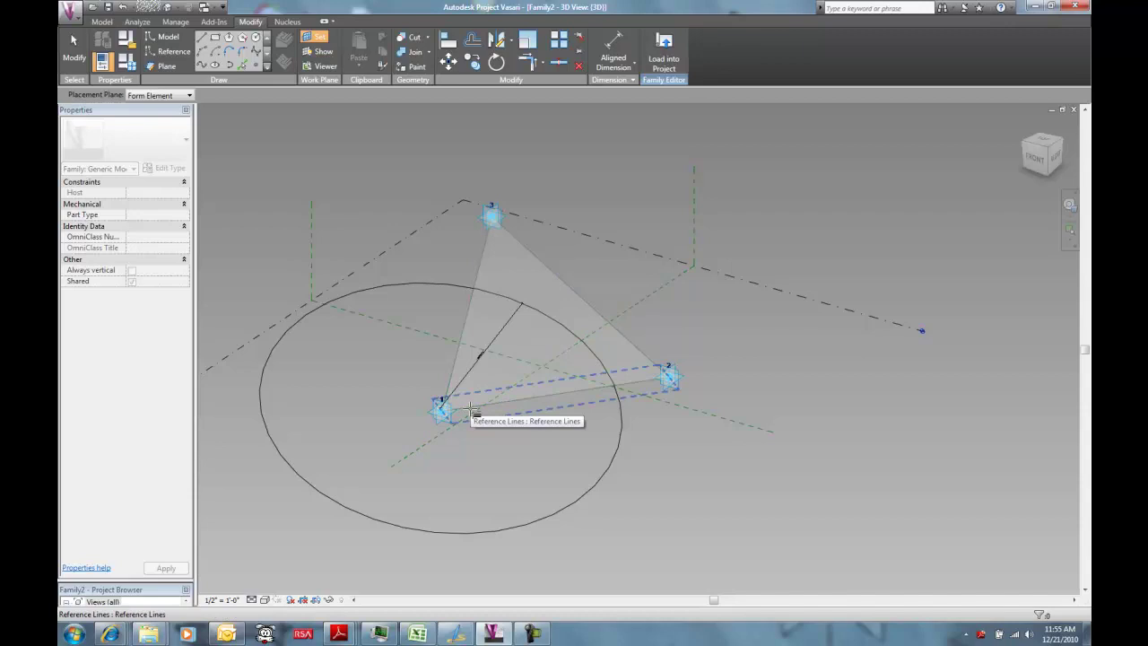
# Step: Place an aligned dimension between the references of adaptive points 1 and 2, offset outside the triangular surface
pyautogui.press('d')
pyautogui.press('i')
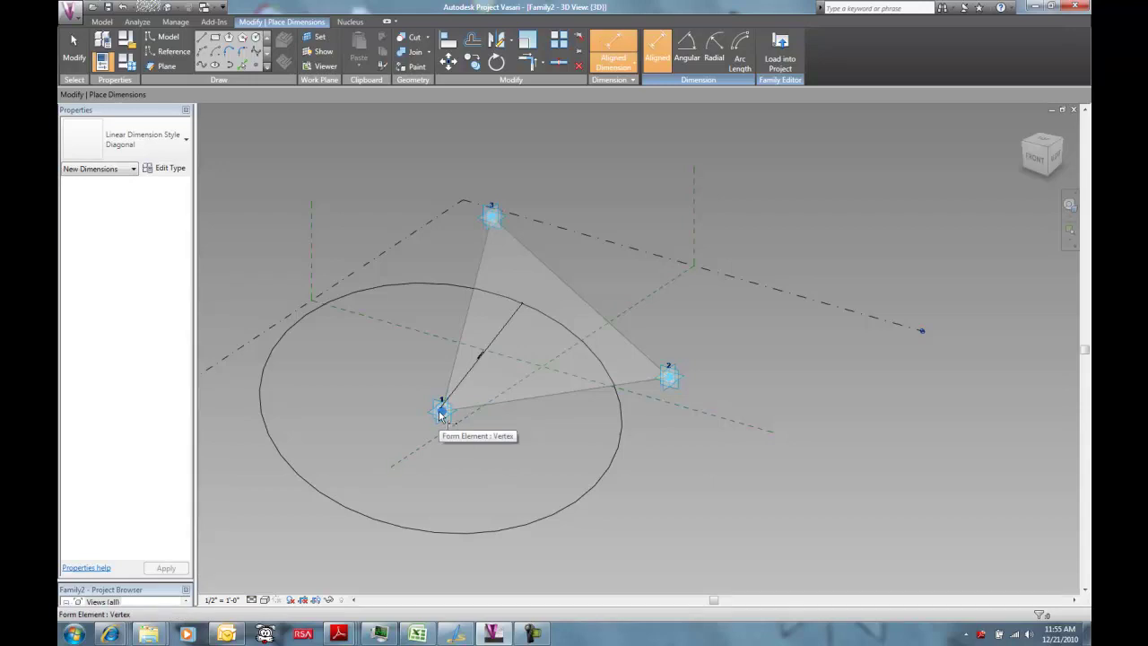
pyautogui.press('Tab')
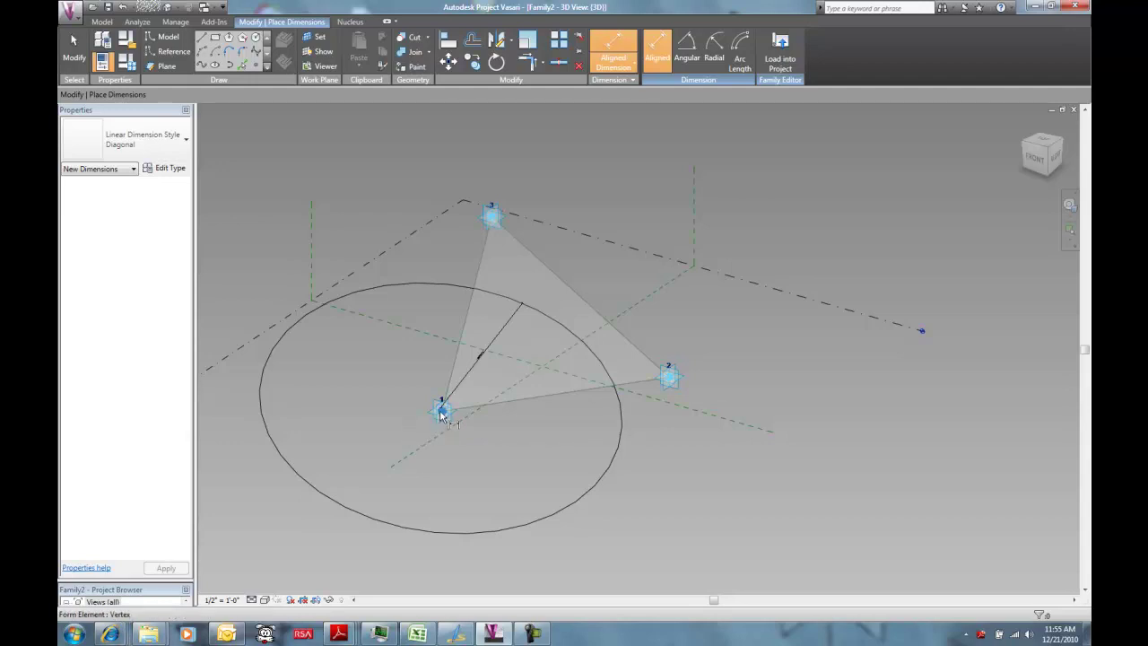
pyautogui.press('Tab')
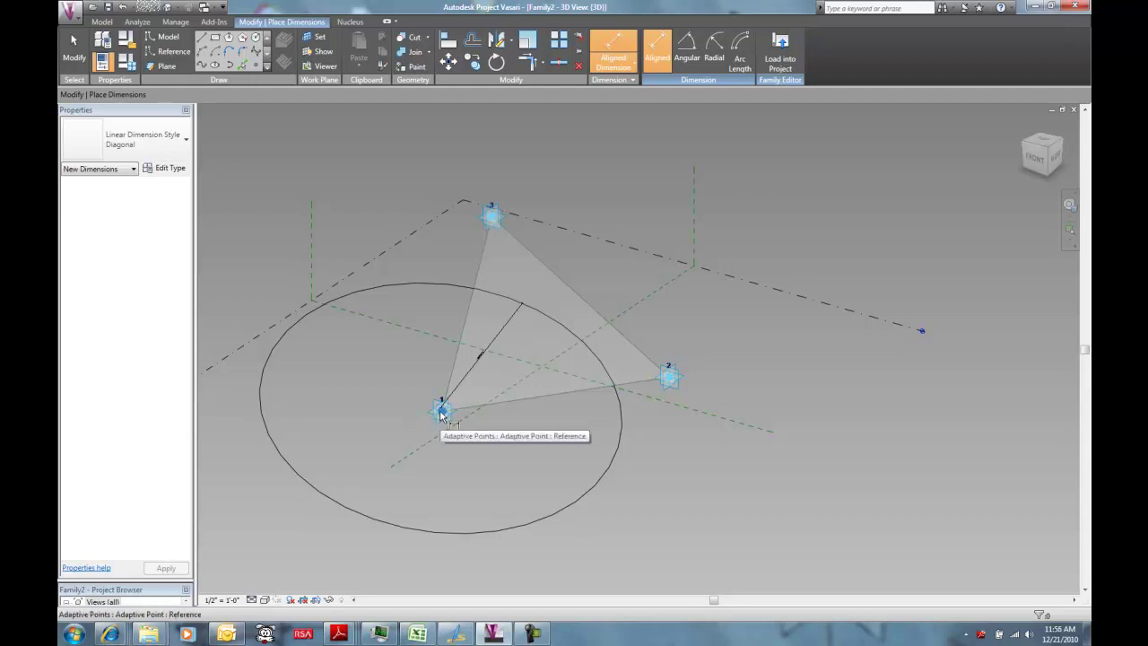
pyautogui.click(442, 413)
pyautogui.click(441, 413)
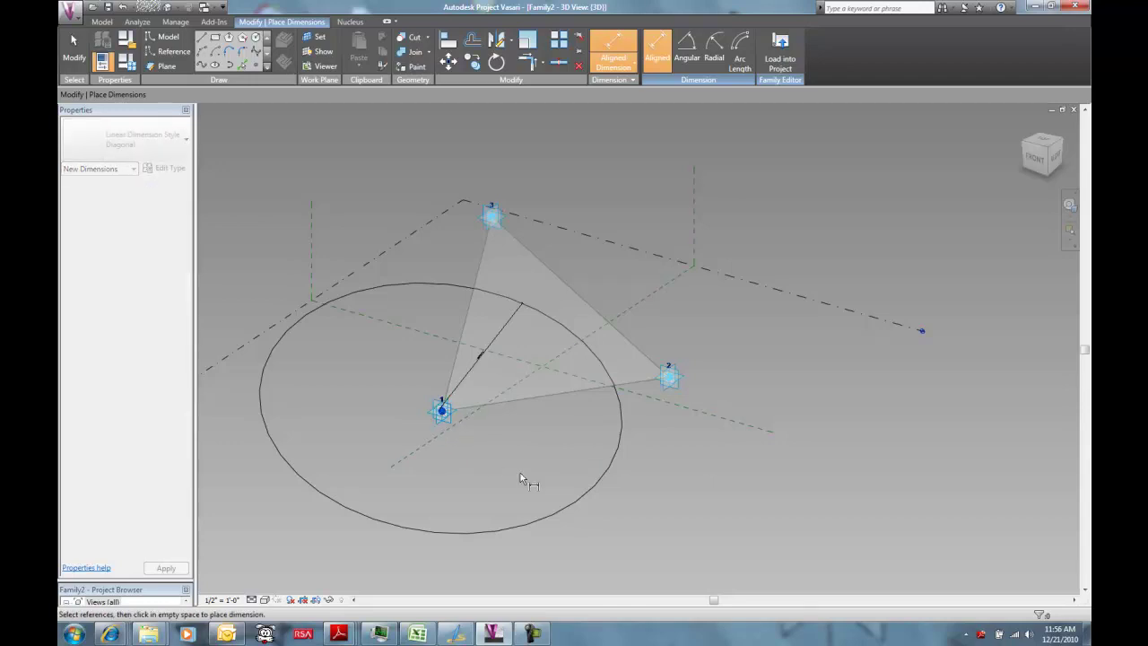
pyautogui.click(668, 380)
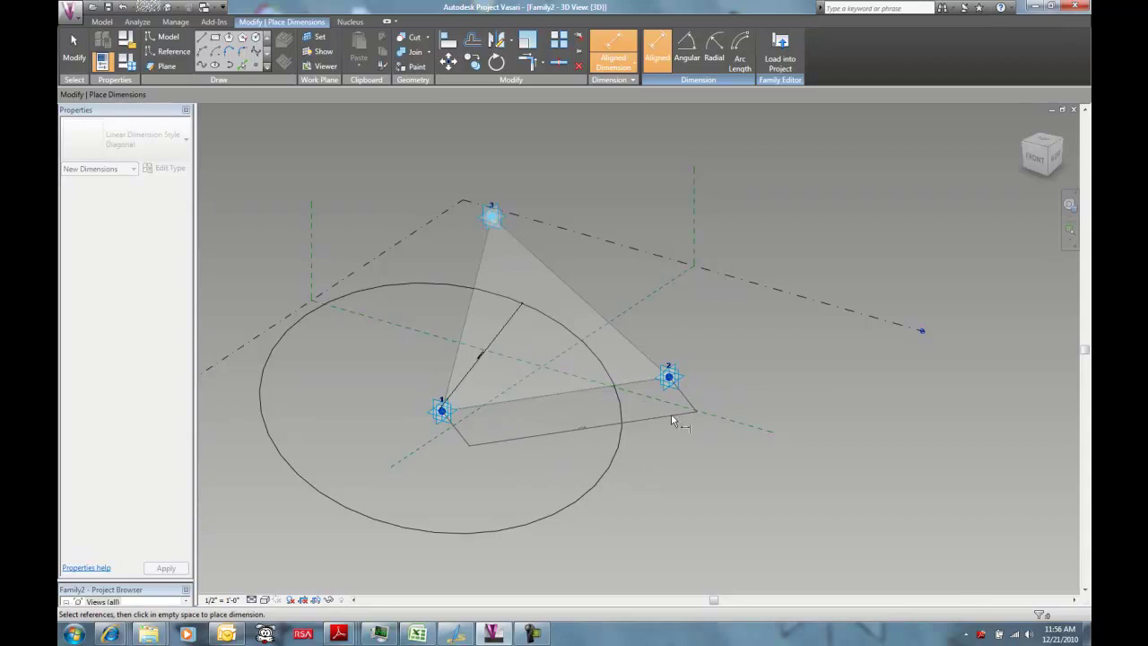
pyautogui.click(667, 447)
pyautogui.press('Escape')
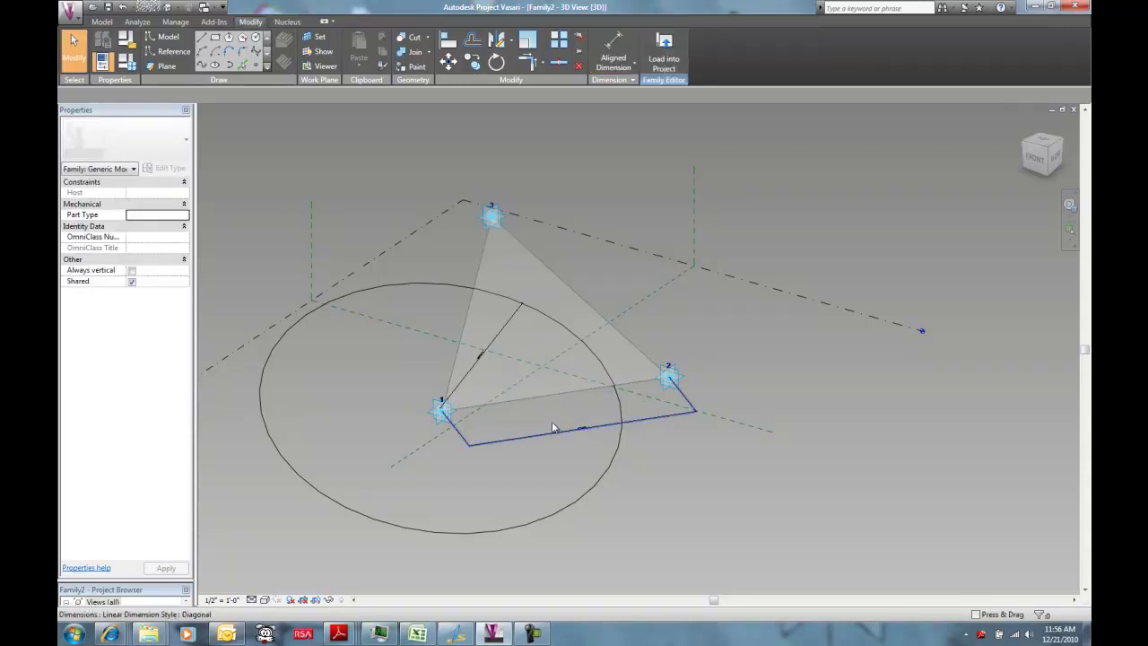
# Step: Label the dimension between adaptive points 1 and 2 with a new instance reporting parameter named r
pyautogui.click(551, 423)
pyautogui.click(377, 95)
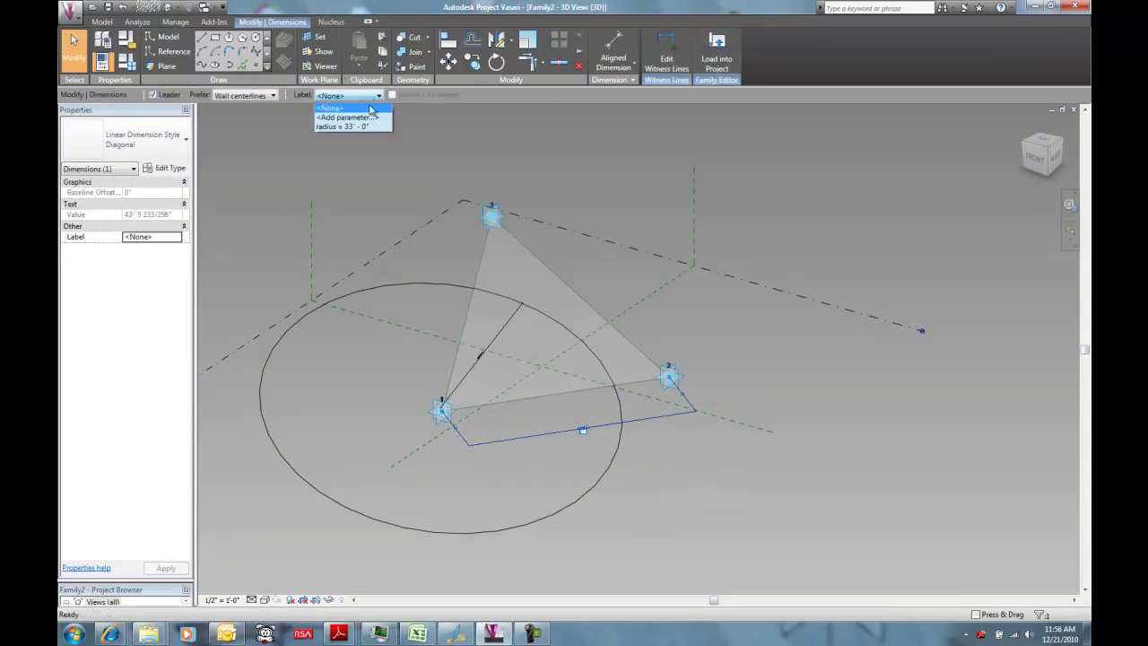
pyautogui.click(370, 120)
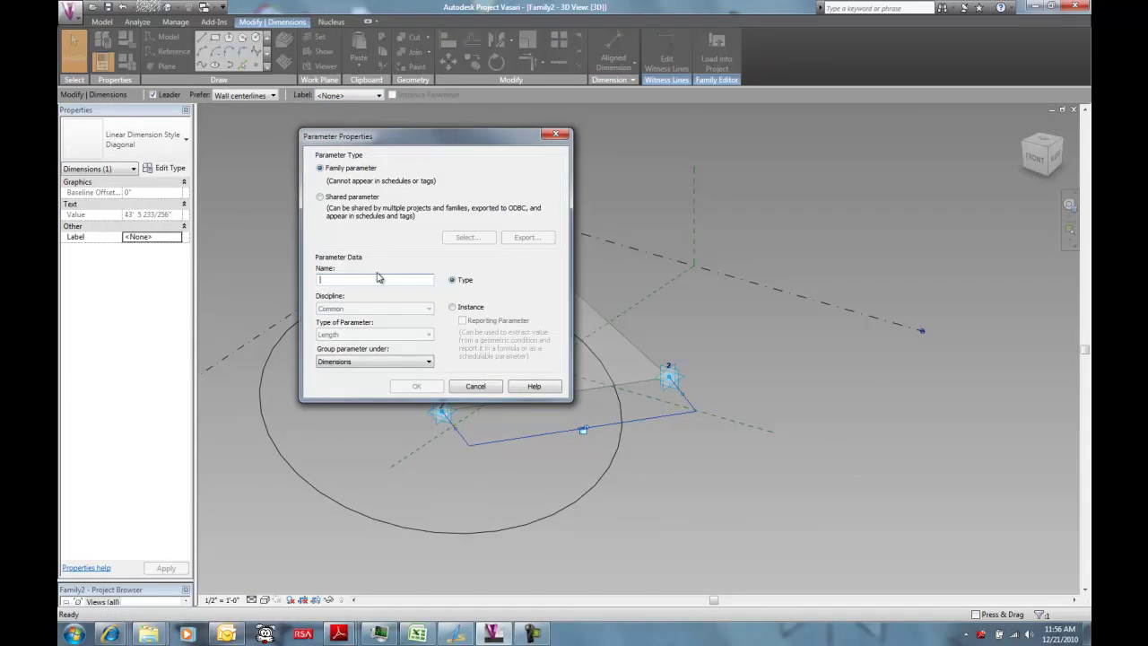
pyautogui.write('r')
pyautogui.click(453, 306)
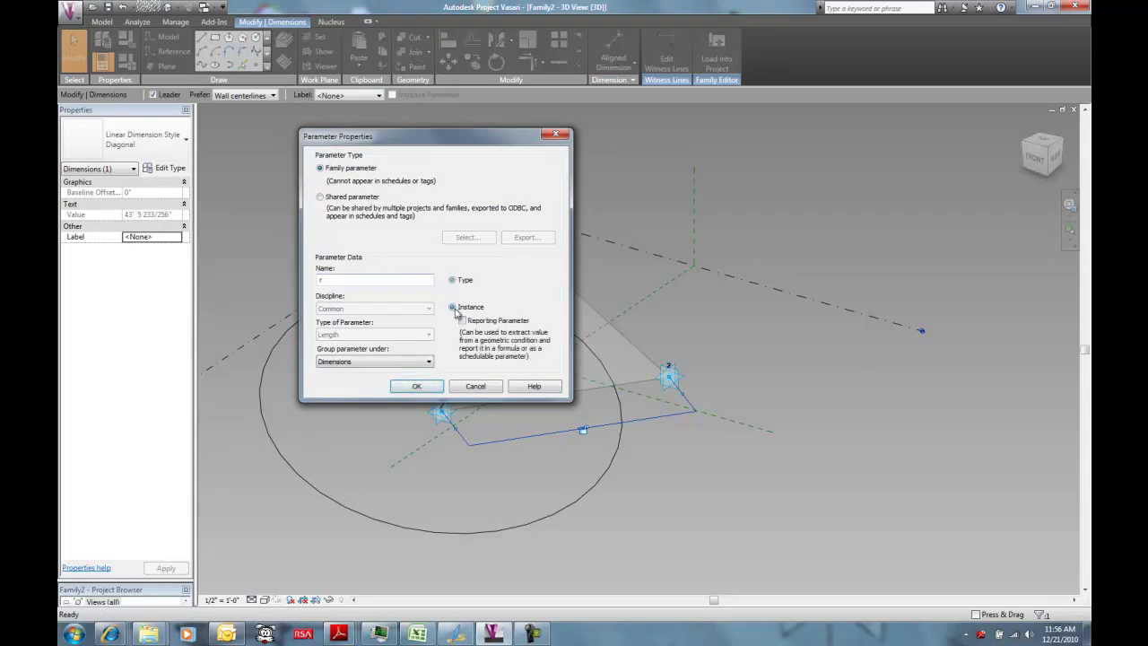
pyautogui.click(415, 386)
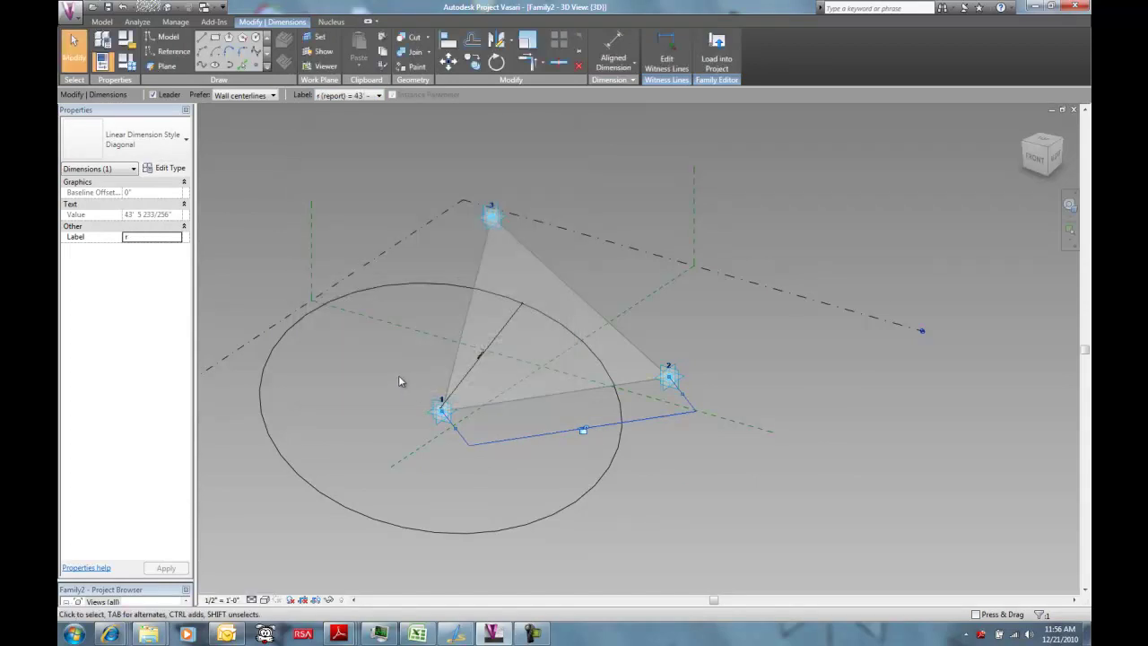
pyautogui.click(375, 370)
# Step: Set the formula of the radius parameter to r in the family types
pyautogui.click(125, 59)
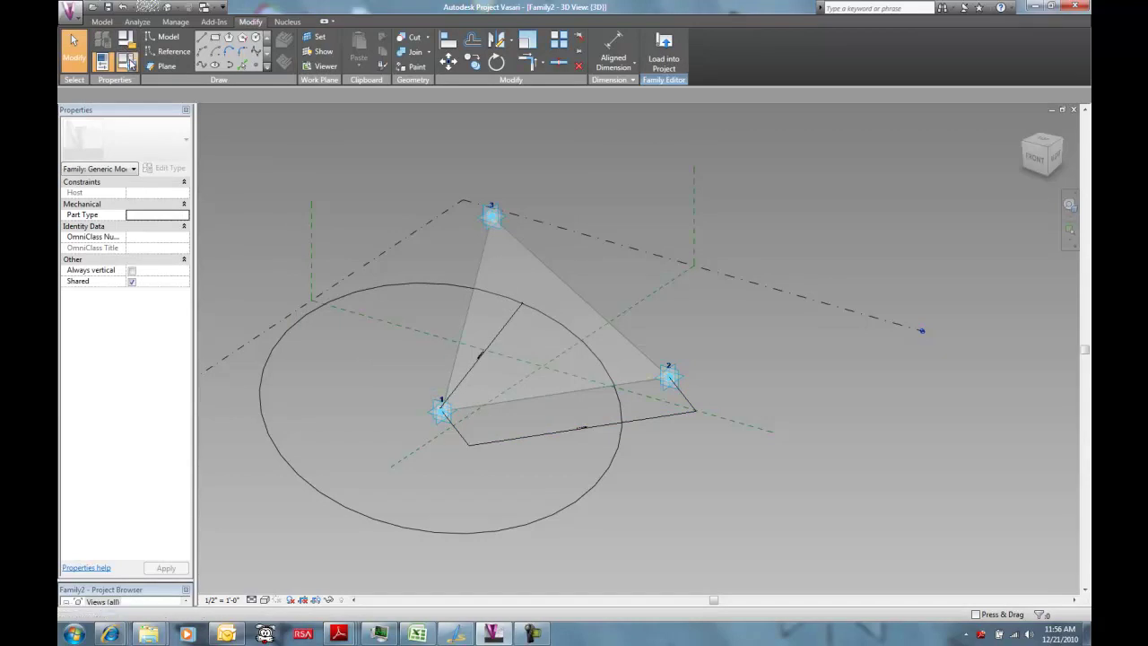
pyautogui.click(299, 80)
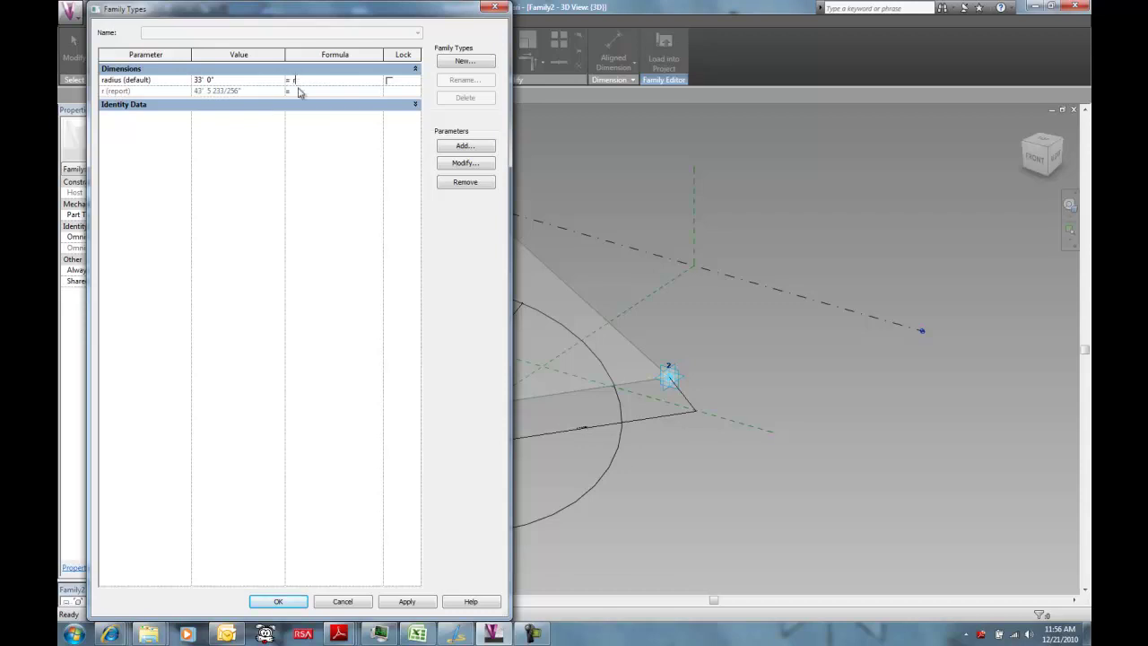
pyautogui.write('r')
pyautogui.press('Return')
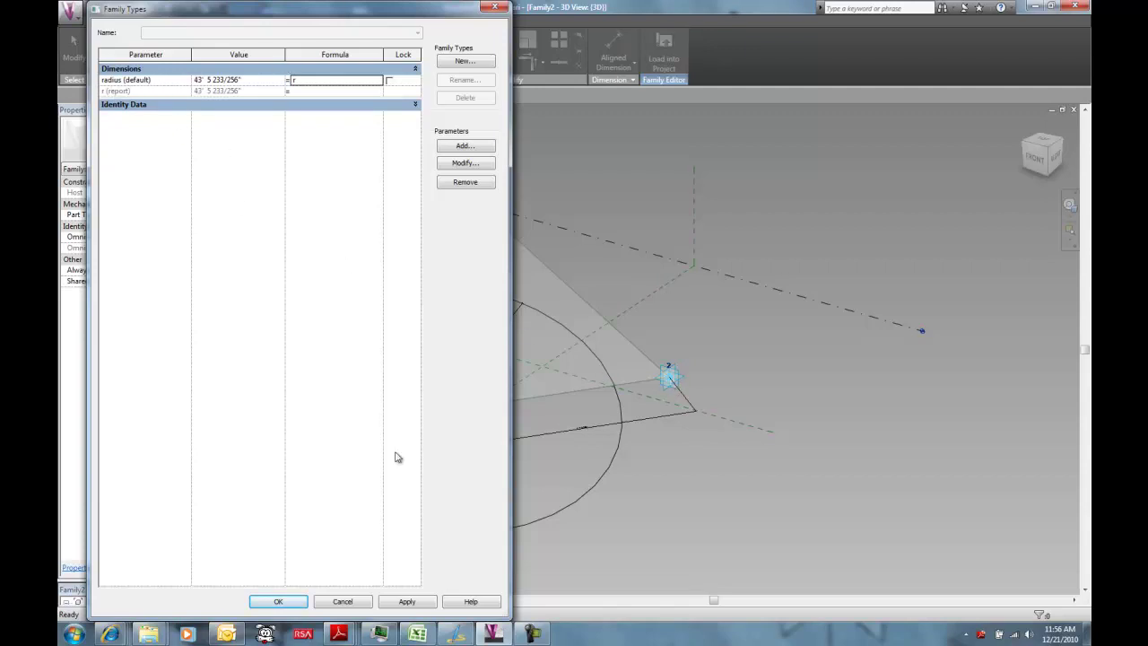
# Step: Apply the family type settings and move adaptive point 2 farther from point 1 to flex the circle
pyautogui.click(278, 600)
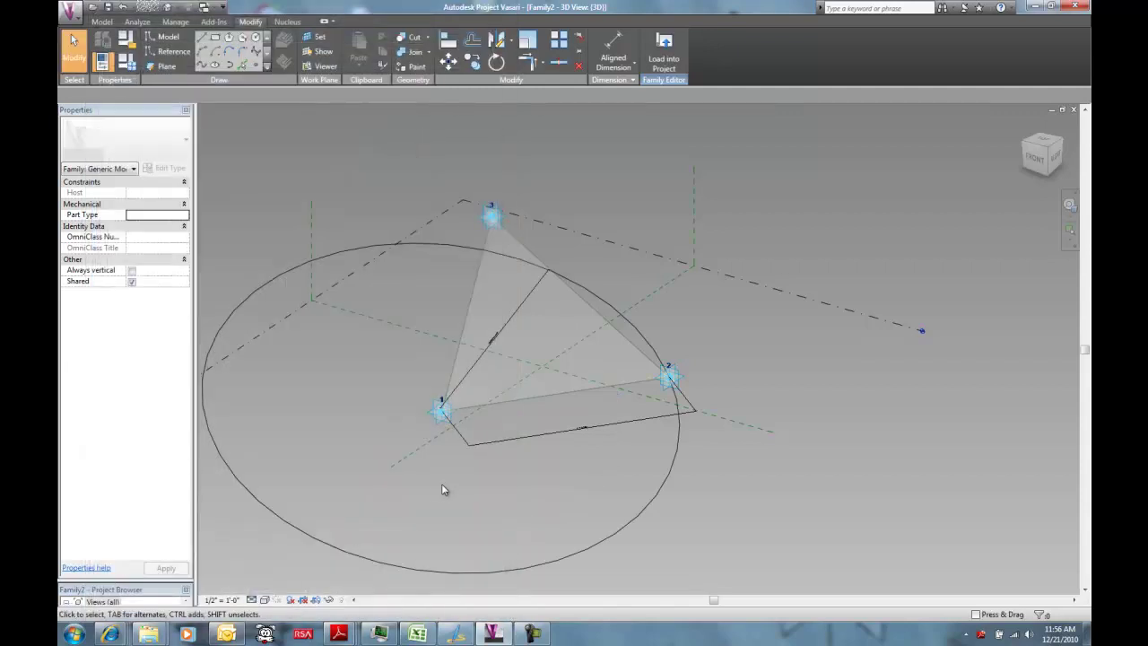
pyautogui.click(674, 378)
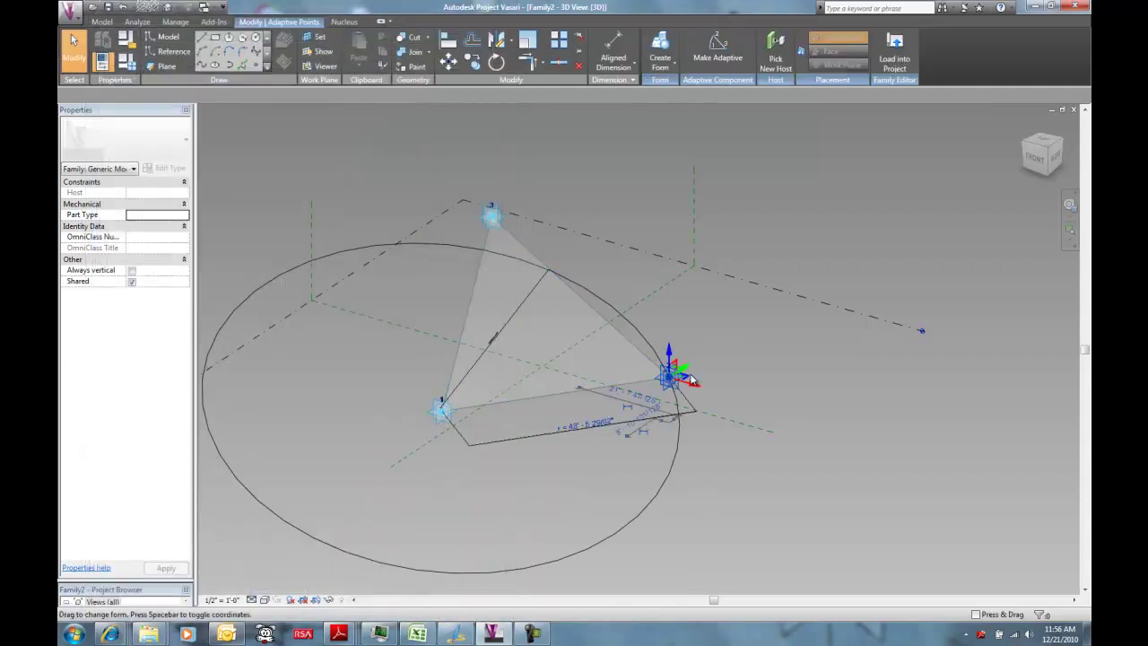
pyautogui.moveTo(689, 381); pyautogui.dragTo(712, 369)
pyautogui.click(758, 344)
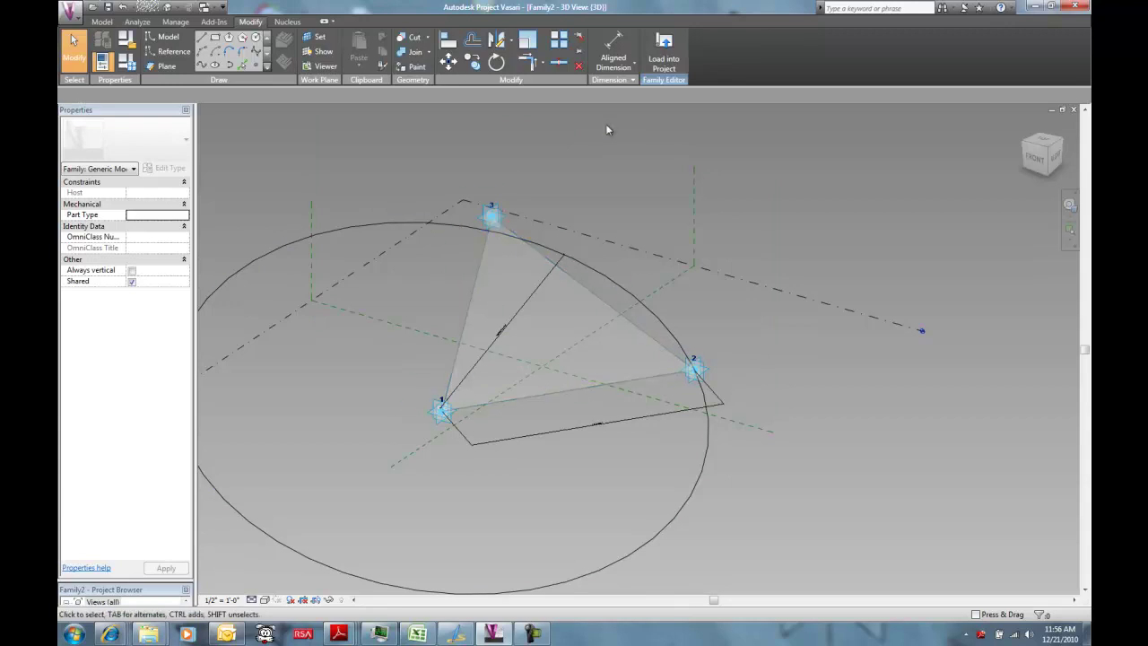
# Step: Load the family into Family1 and place it with points 1 and 3 on the upright line and point 2 on the box's near upper corner
pyautogui.click(666, 47)
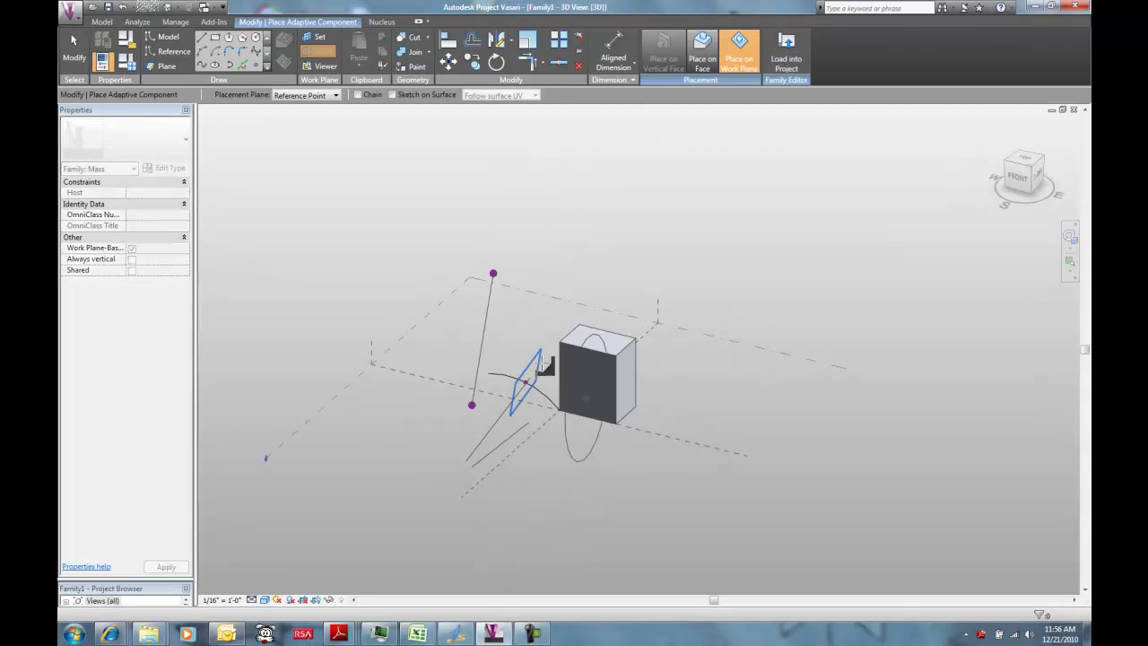
pyautogui.click(484, 359)
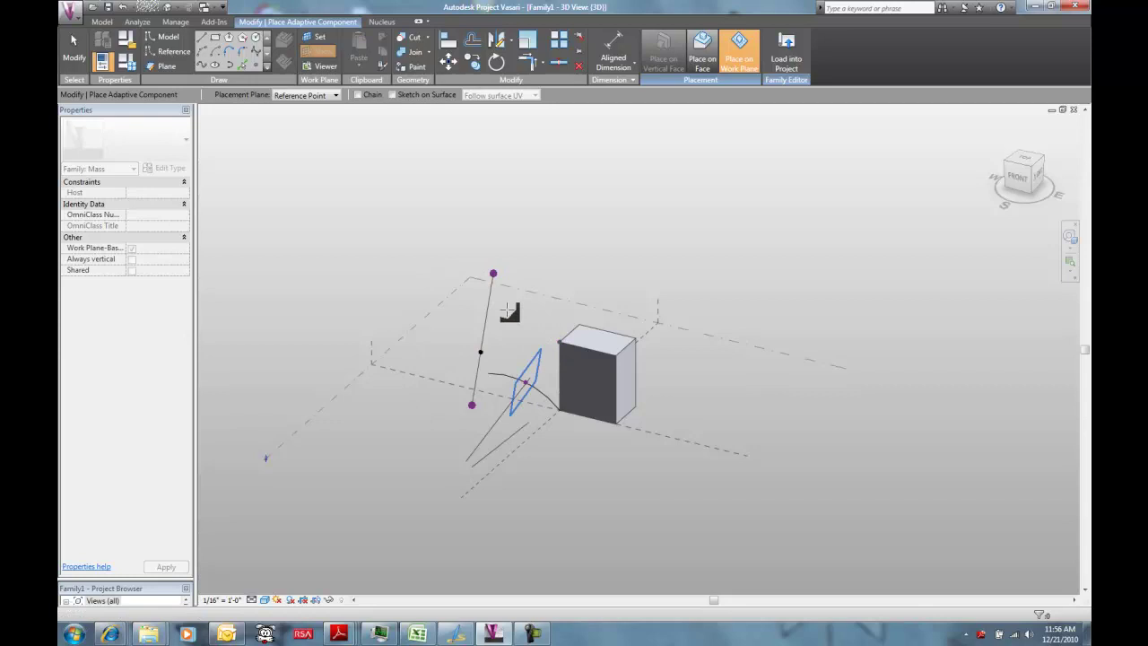
pyautogui.click(489, 285)
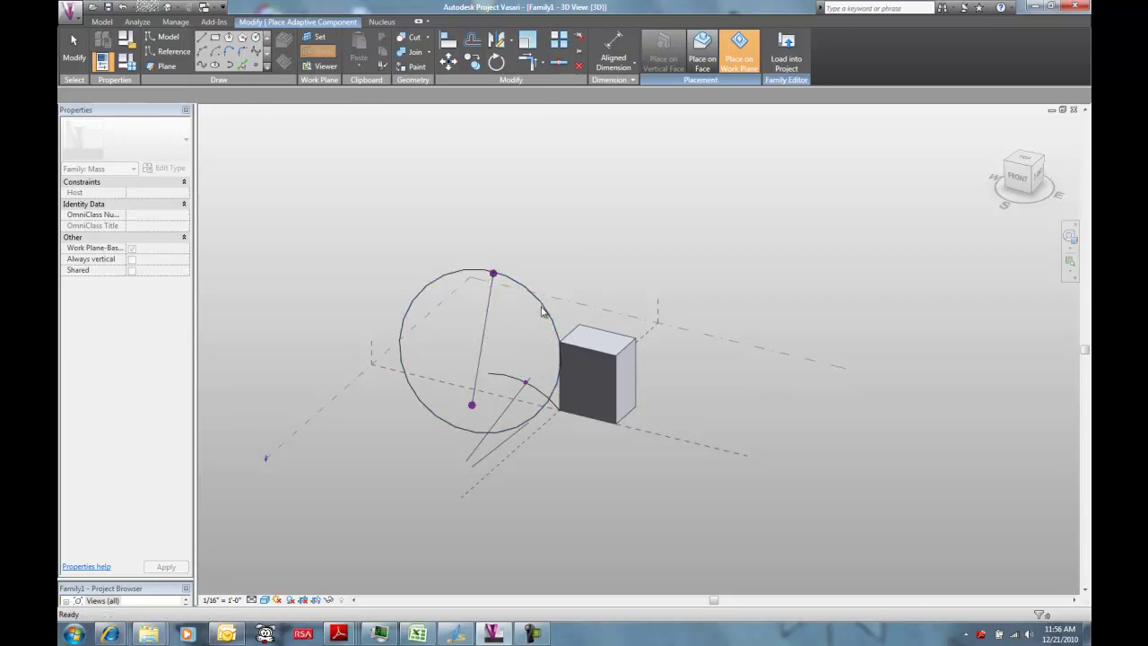
pyautogui.press('Escape')
pyautogui.click(533, 298)
pyautogui.keyDown('shift'); pyautogui.moveTo(615, 303); pyautogui.dragTo(627, 252, button='middle'); pyautogui.keyUp('shift')
pyautogui.click(599, 259)
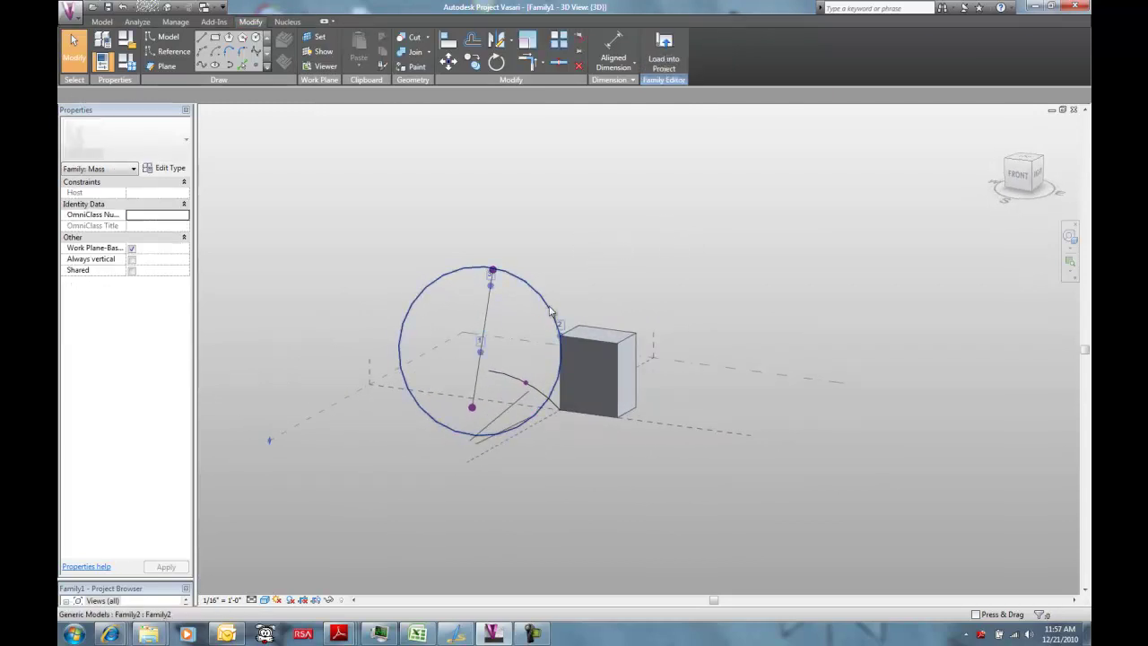
# Step: Return to Family2 and split the circle into two arcs, just outside adaptive point 3 and just beyond adaptive point 2
pyautogui.hotkey('ctrl', 'Tab')
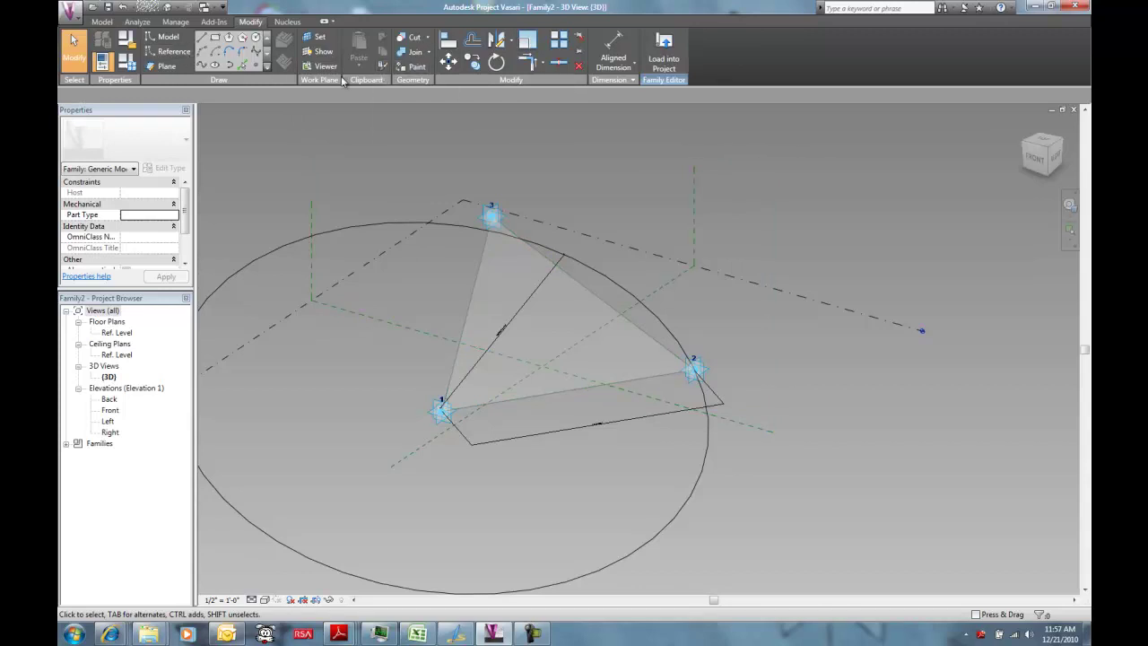
pyautogui.click(558, 61)
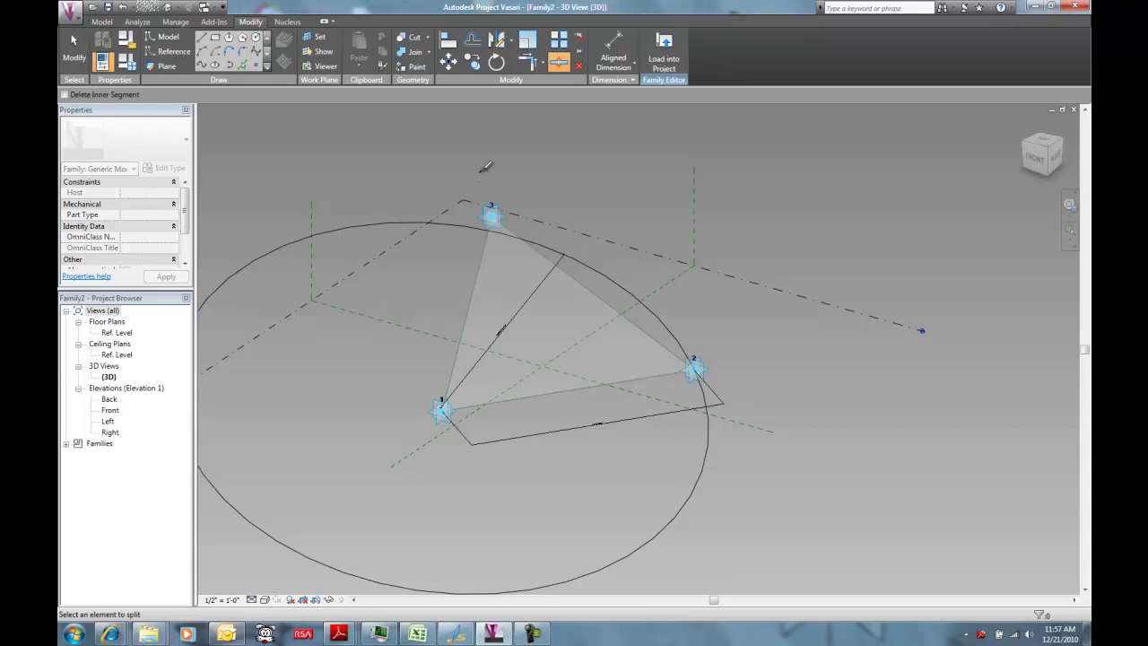
pyautogui.click(459, 225)
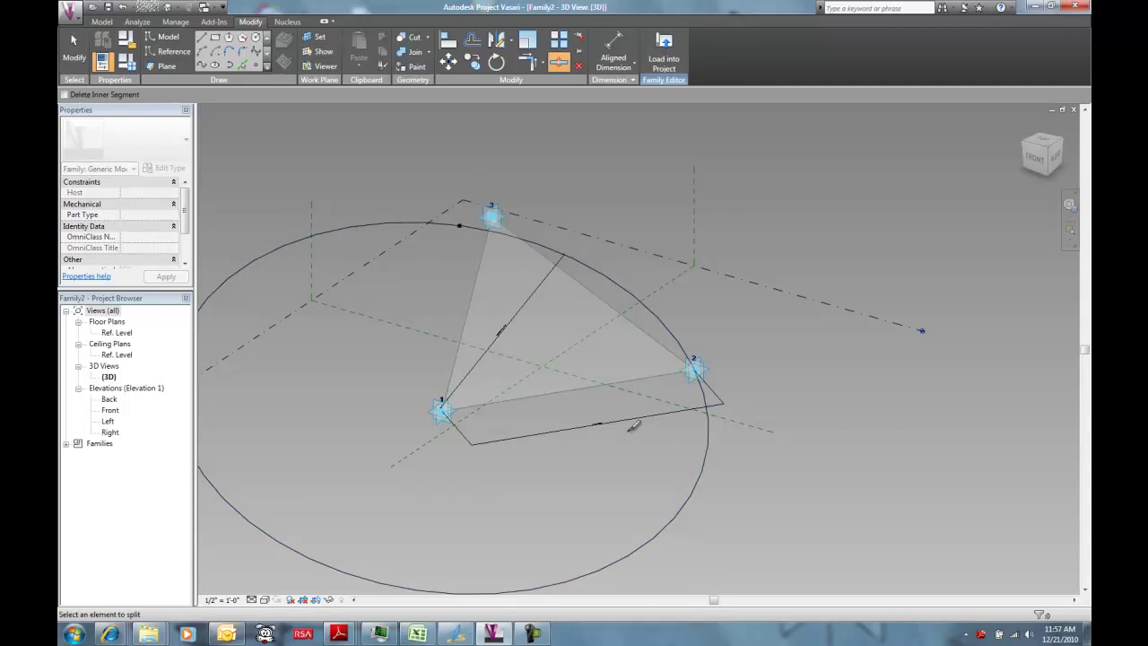
pyautogui.click(707, 443)
pyautogui.press('Escape')
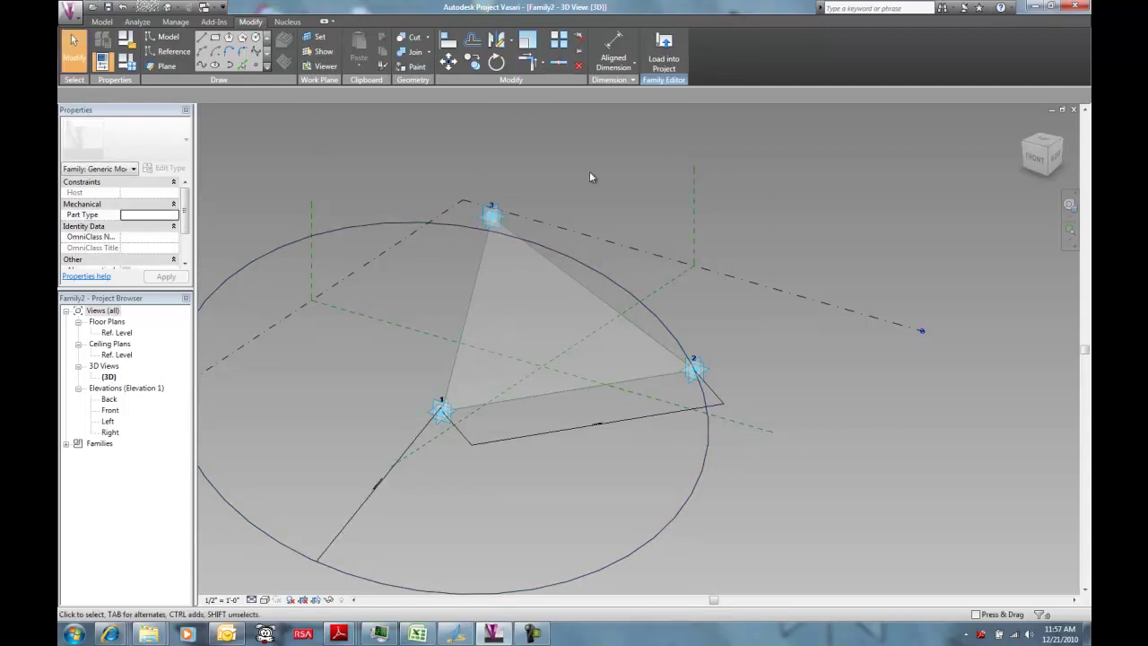
# Step: Trim the short arc so it runs from the triangle edge between points 1 and 3 to adaptive point 2
pyautogui.click(527, 239)
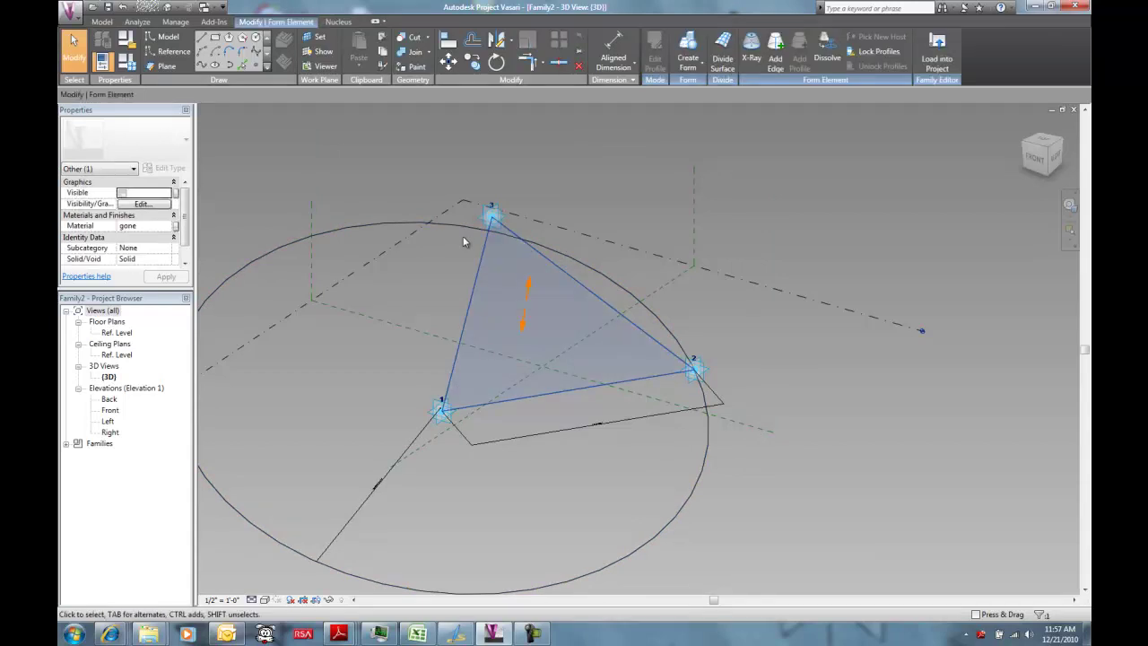
pyautogui.click(464, 234)
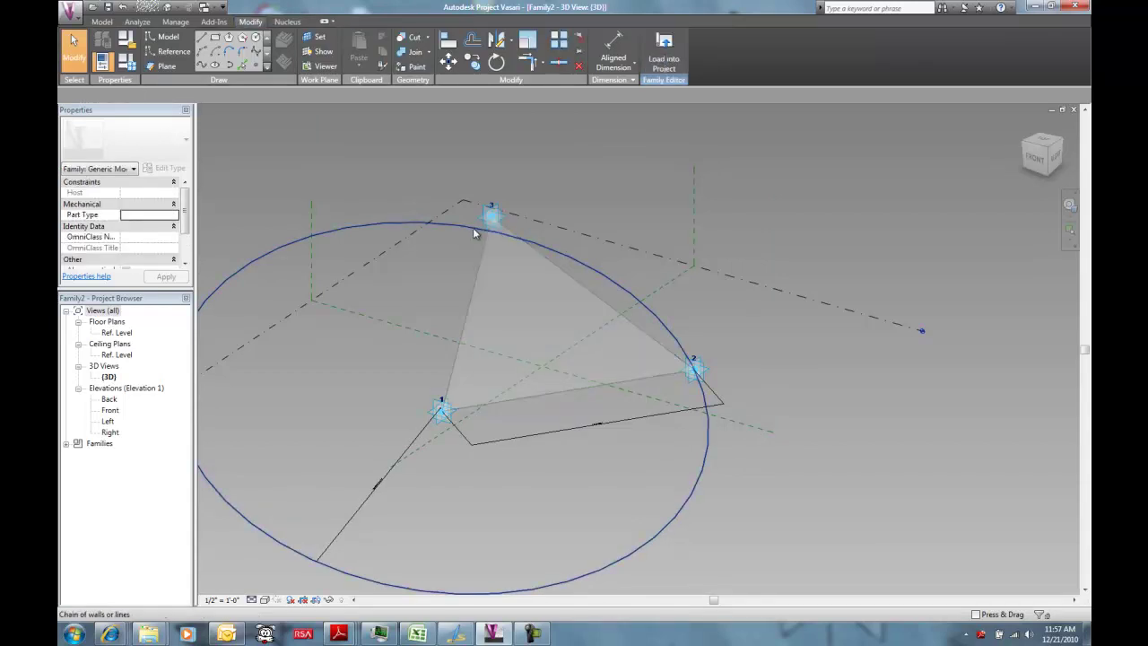
pyautogui.click(543, 244)
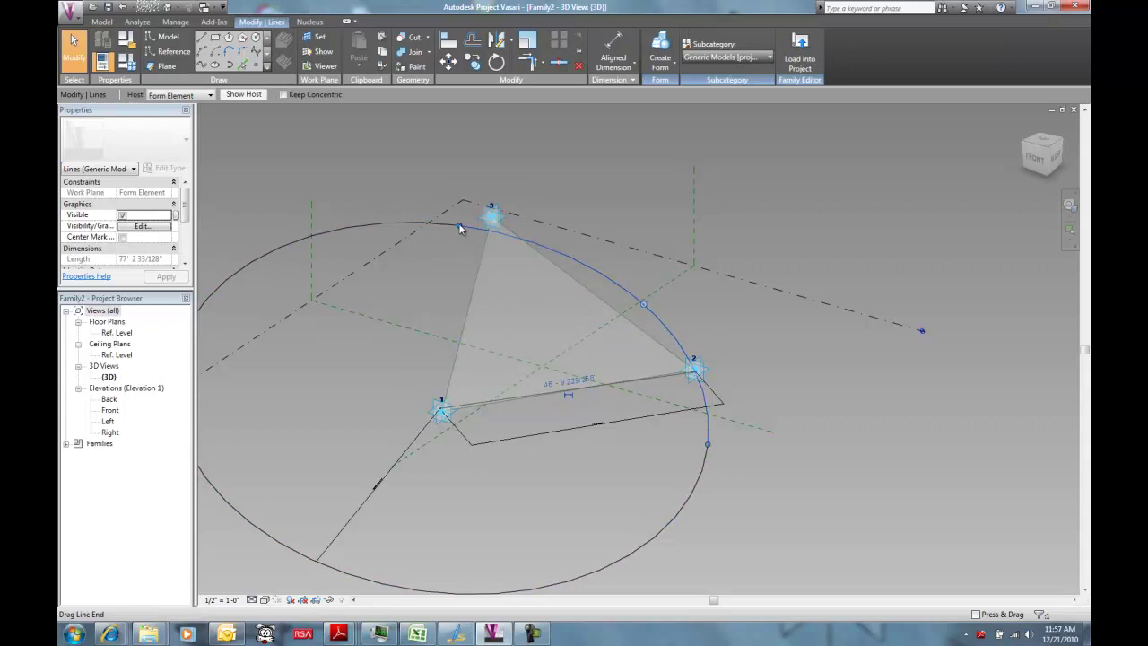
pyautogui.moveTo(457, 232); pyautogui.dragTo(490, 229)
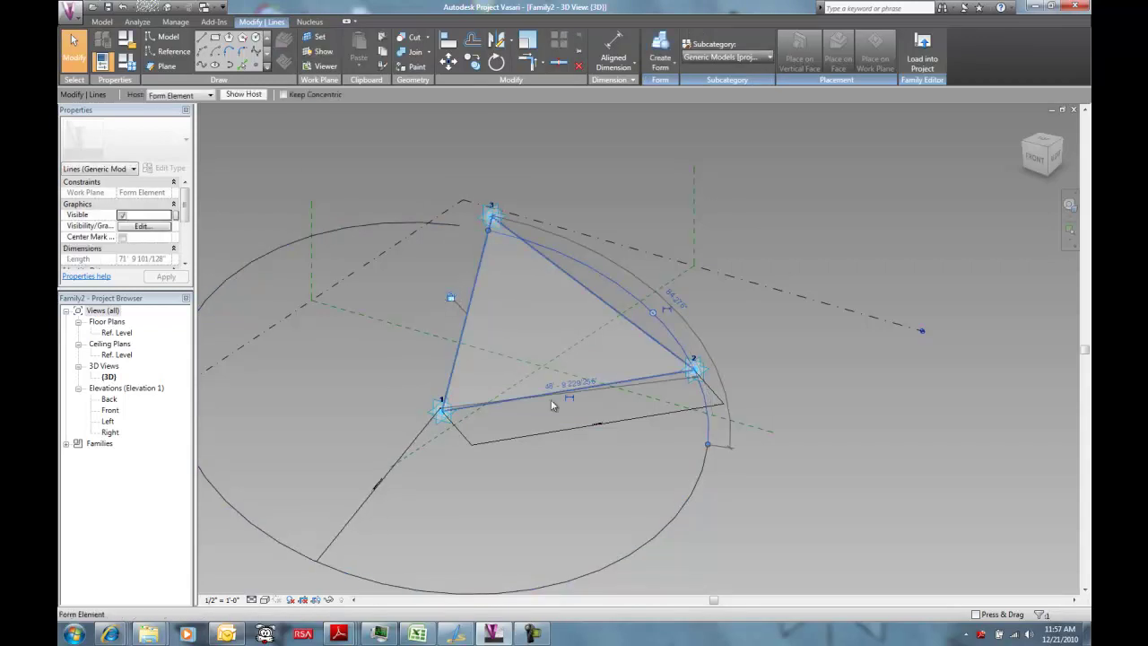
pyautogui.moveTo(707, 444); pyautogui.dragTo(692, 370)
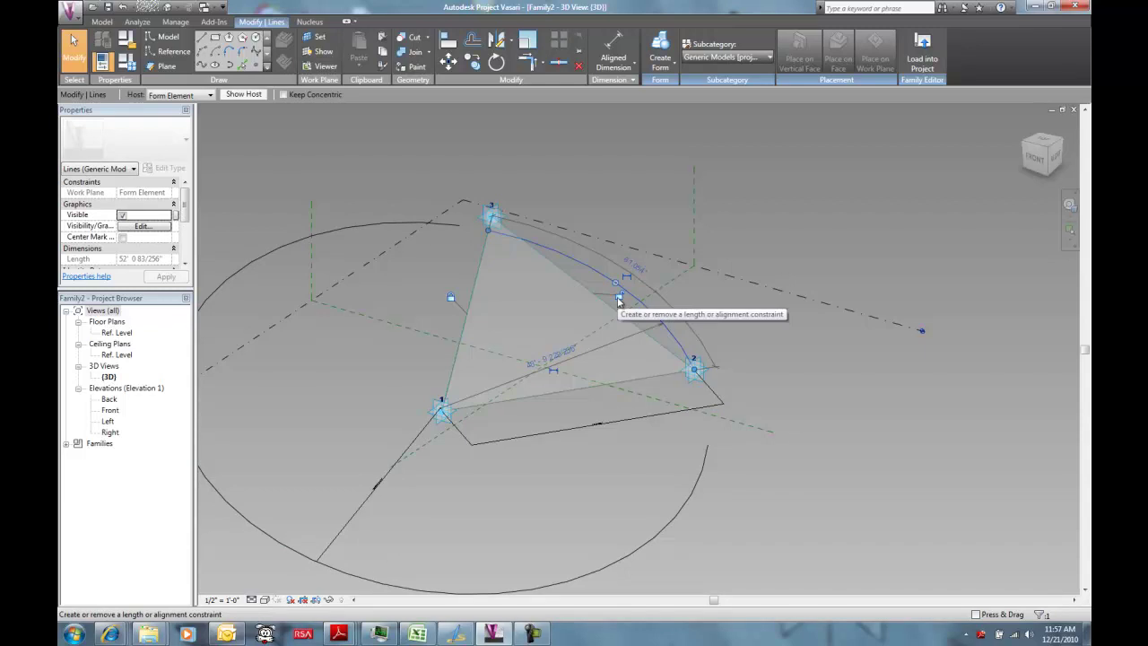
# Step: Extend both ends of the long arc to meet the short arc at the triangle edge near point 3 and at adaptive point 2
pyautogui.click(401, 271)
pyautogui.click(458, 225)
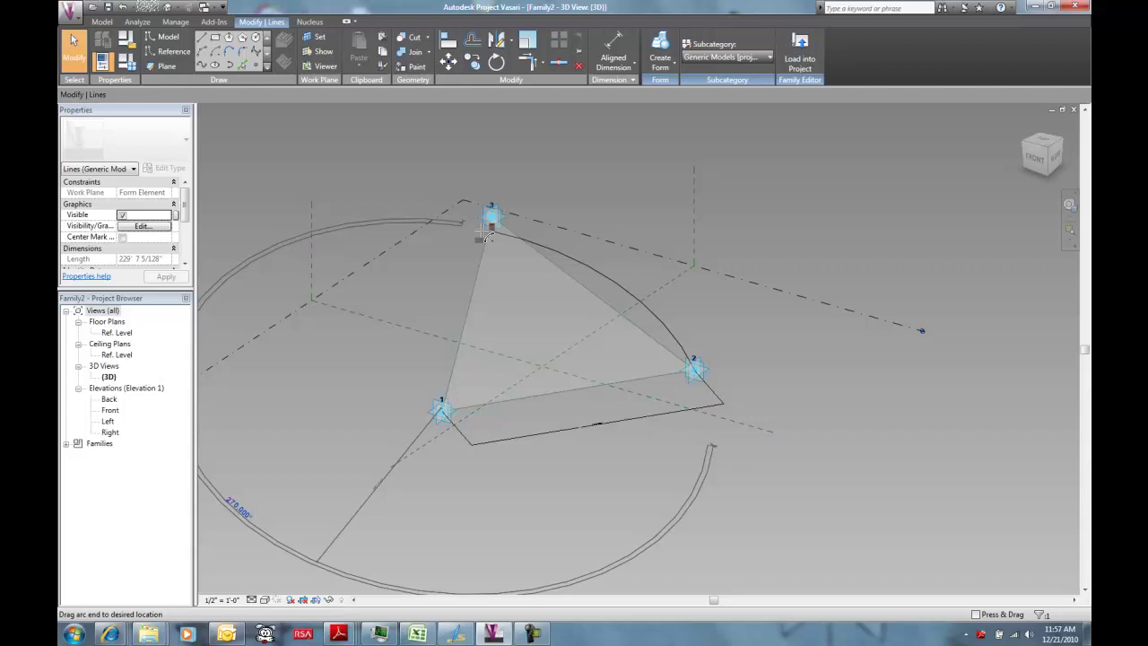
pyautogui.moveTo(484, 234); pyautogui.dragTo(491, 231)
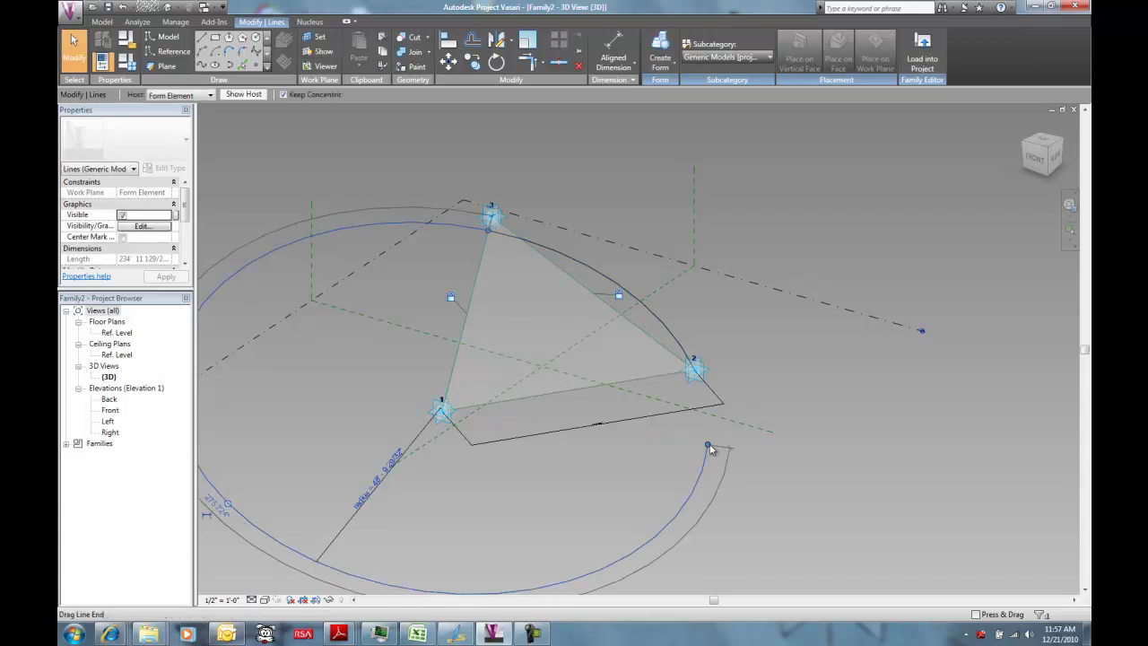
pyautogui.moveTo(709, 446); pyautogui.dragTo(694, 369)
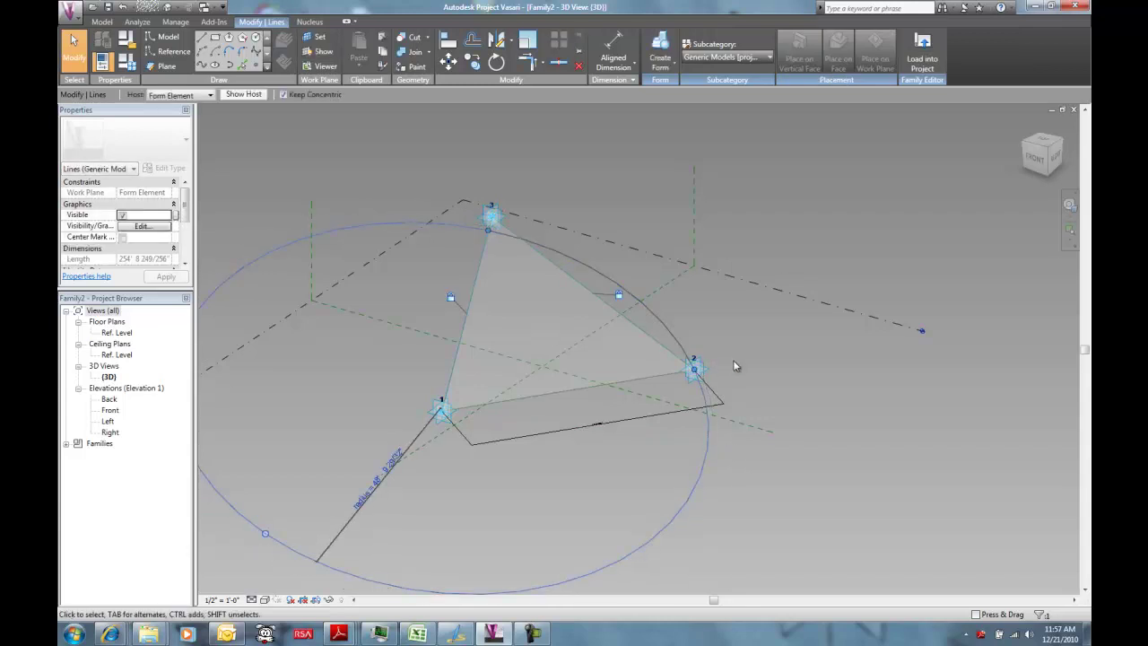
pyautogui.click(732, 360)
# Step: Flex the two arcs by moving adaptive point 2 away from point 1 and back closer to it
pyautogui.scroll(-3, 574, 355)
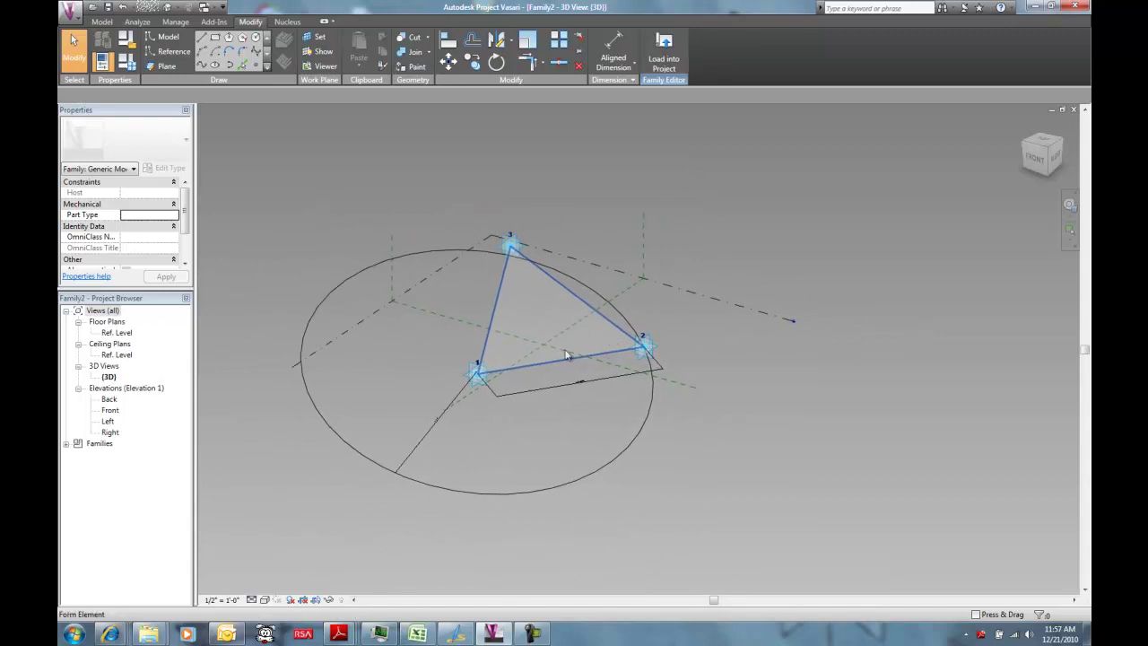
pyautogui.click(650, 345)
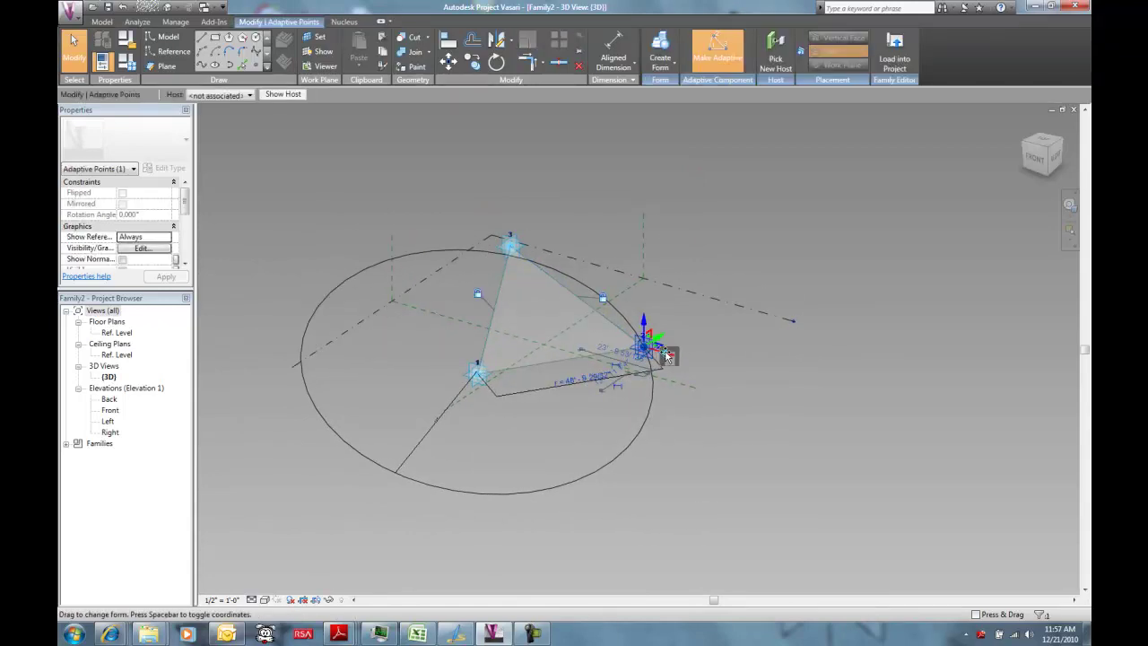
pyautogui.moveTo(667, 356)
pyautogui.mouseDown()
pyautogui.moveTo(695, 367)
pyautogui.moveTo(681, 343)
pyautogui.mouseUp()
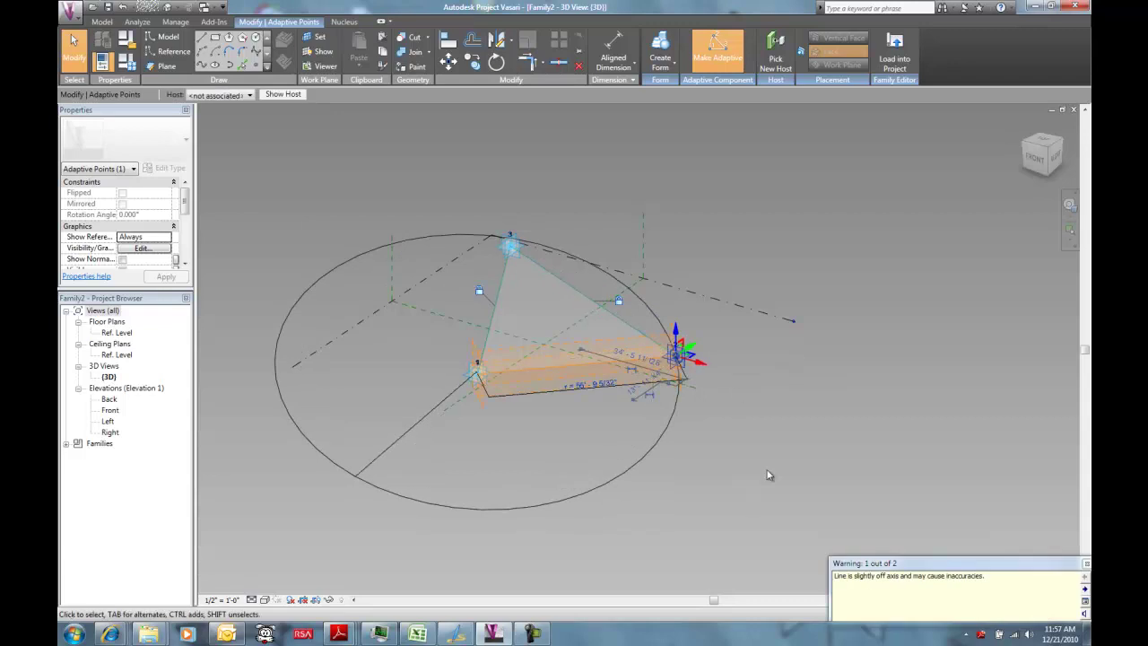
pyautogui.moveTo(699, 365); pyautogui.dragTo(649, 349)
pyautogui.click(726, 353)
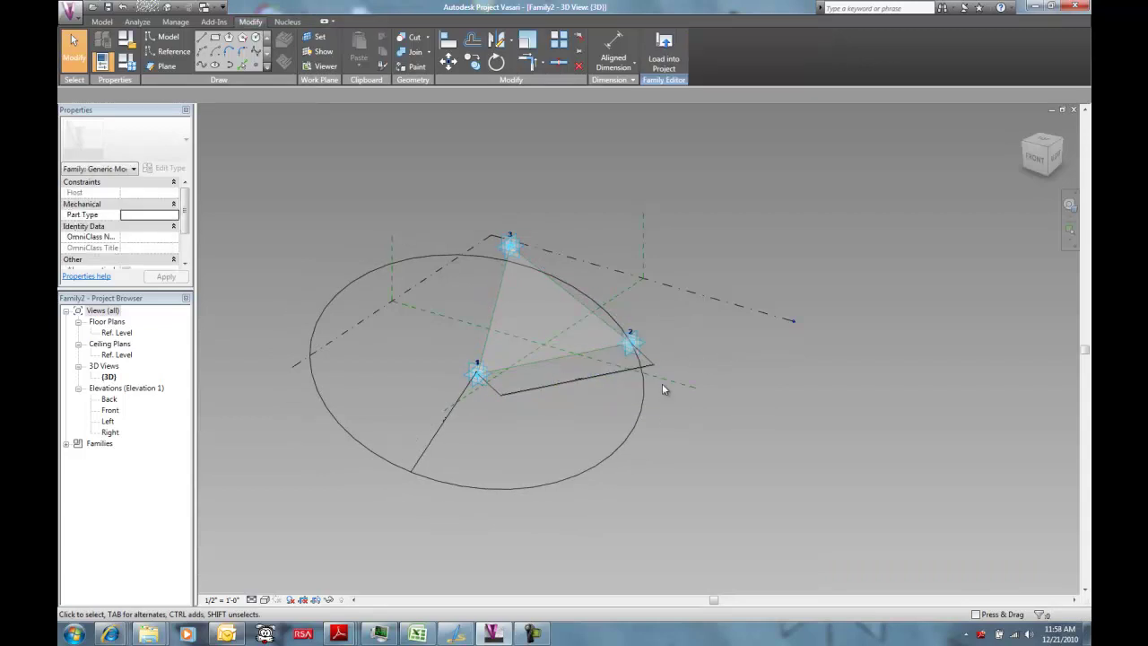
# Step: Make the long arc not visible and set its reference type to Not a Reference
pyautogui.click(347, 288)
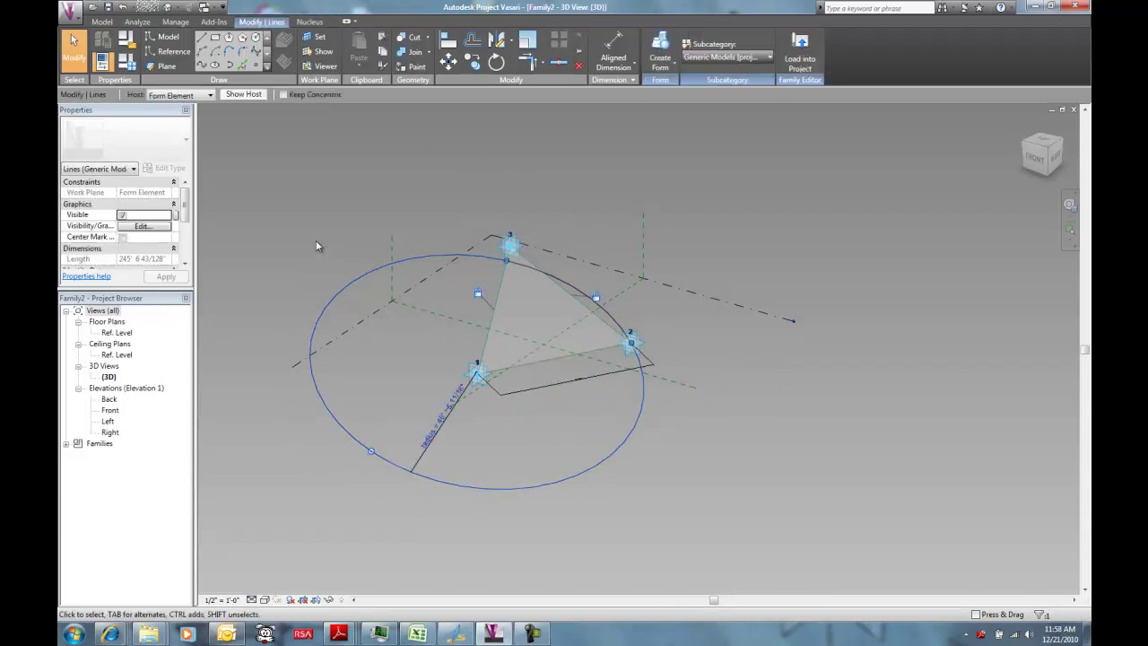
pyautogui.click(123, 216)
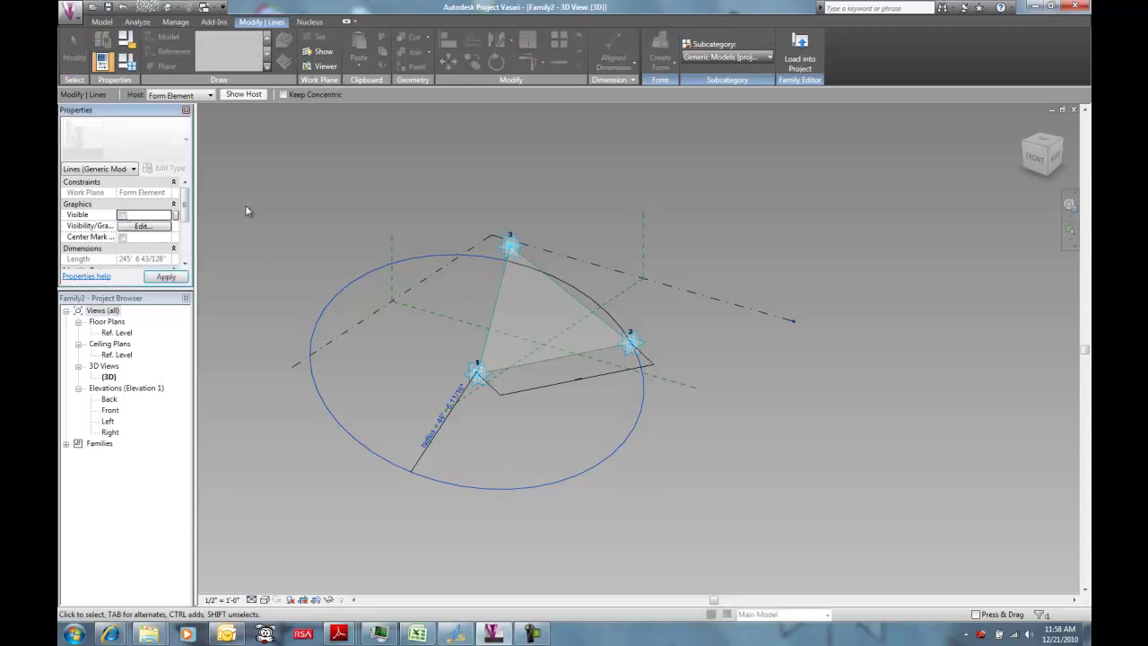
pyautogui.scroll(-5, 185, 215)
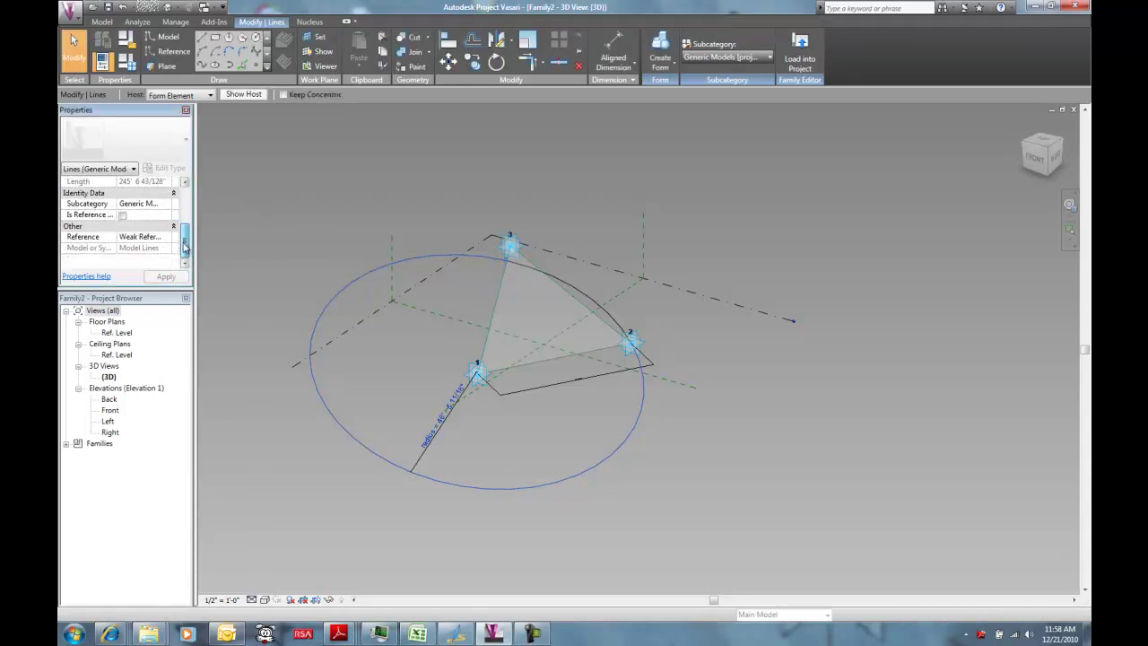
pyautogui.click(144, 237)
pyautogui.click(167, 236)
pyautogui.click(163, 256)
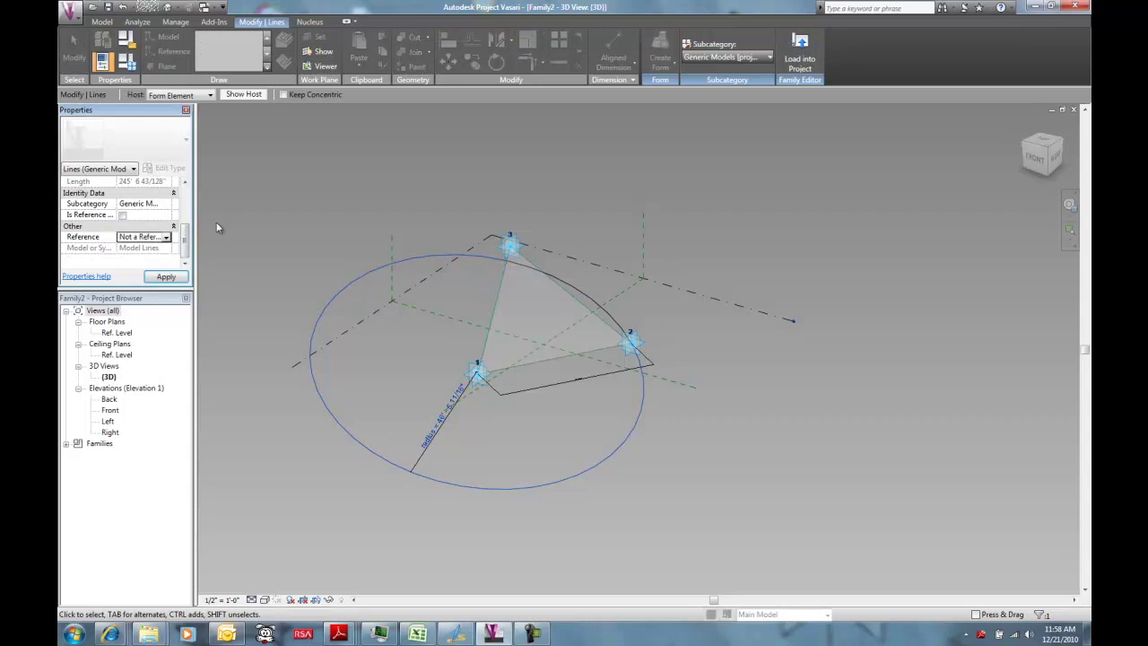
pyautogui.click(217, 220)
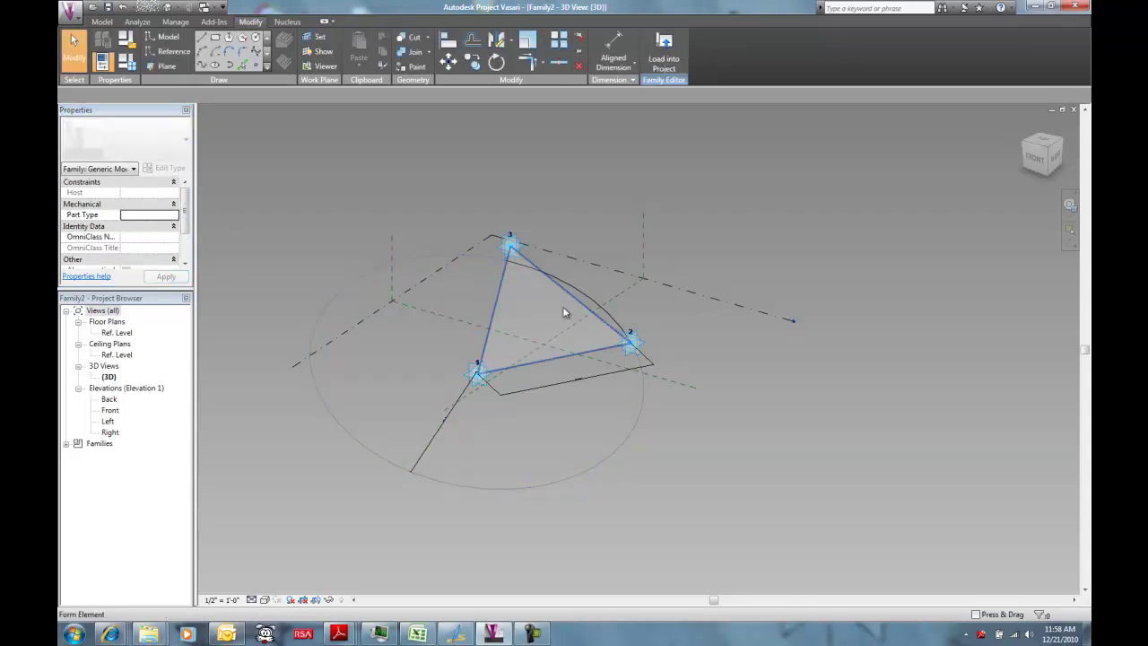
# Step: Set the reference type of the triangle's three reference lines to Not a Reference
pyautogui.press('Tab')
pyautogui.click(497, 303)
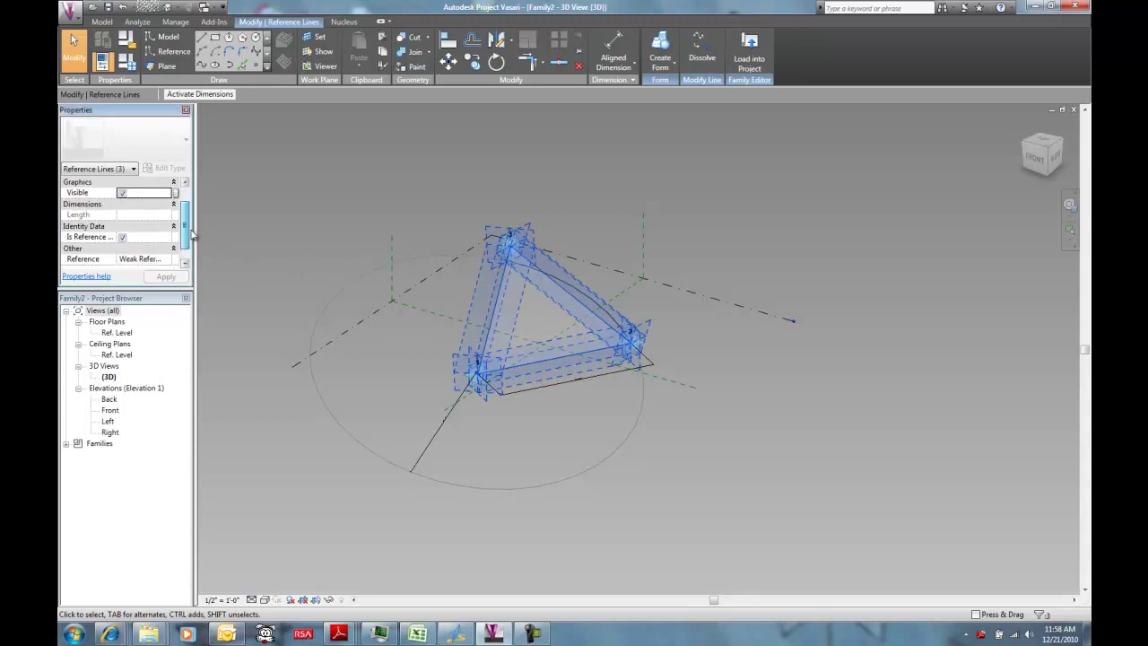
pyautogui.scroll(-2, 143, 224)
pyautogui.click(144, 247)
pyautogui.click(167, 248)
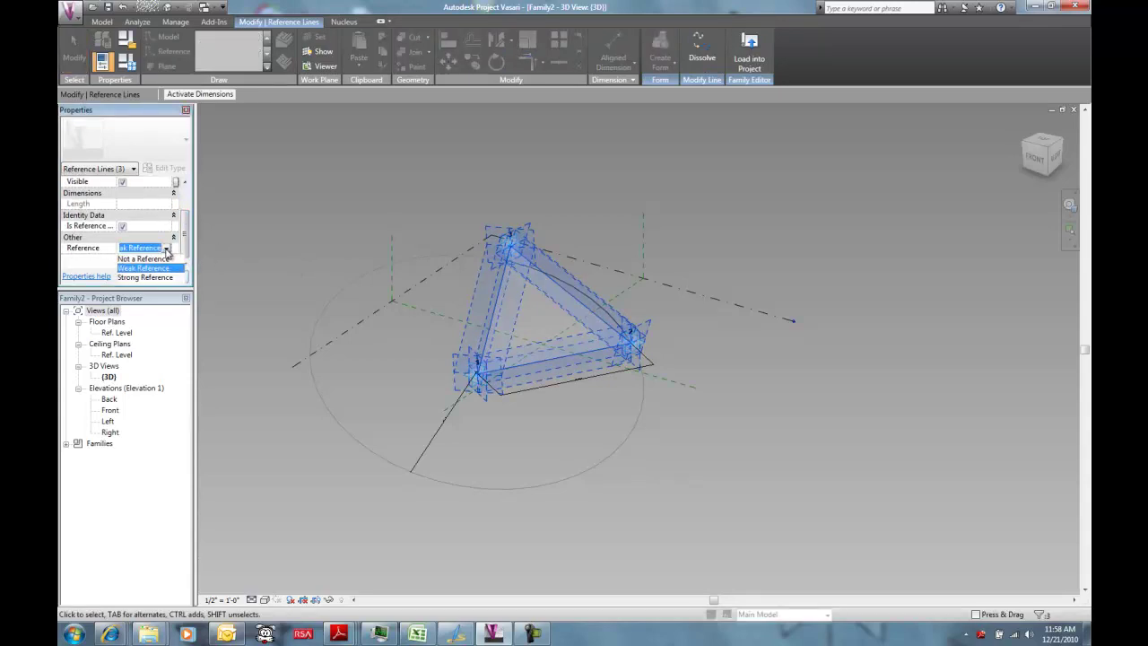
pyautogui.click(142, 259)
pyautogui.click(261, 237)
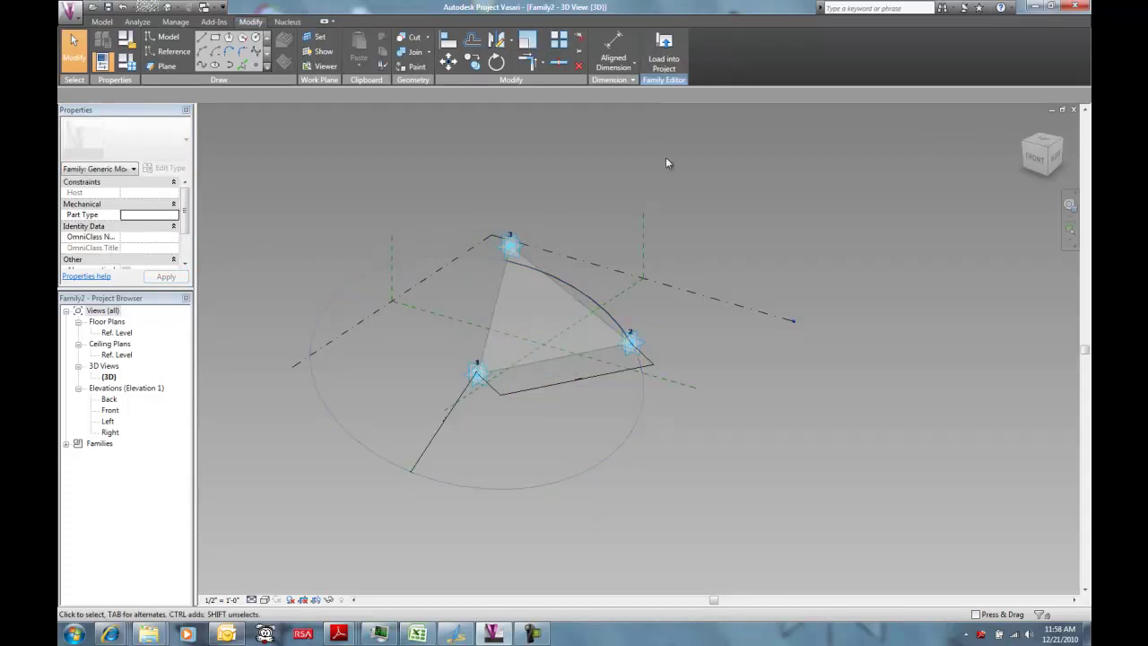
# Step: Reload the edited family into Family1, overwriting the existing version
pyautogui.click(664, 47)
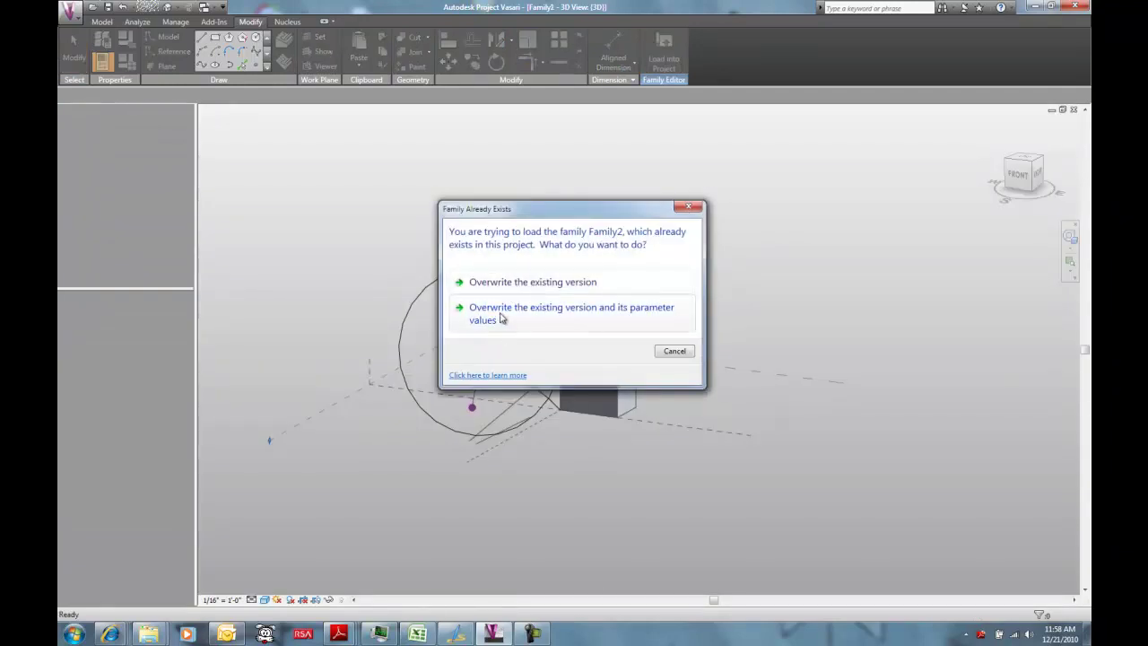
pyautogui.click(504, 381)
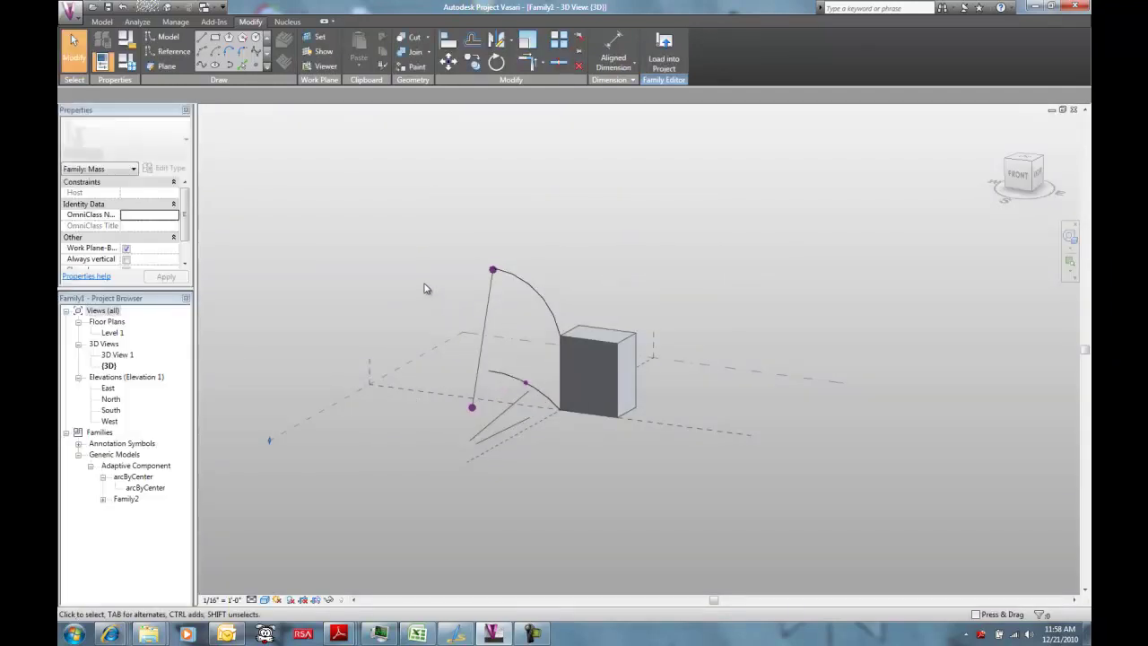
# Step: Try to move the upper arc's adaptive point 1 down along its host line
pyautogui.click(523, 311)
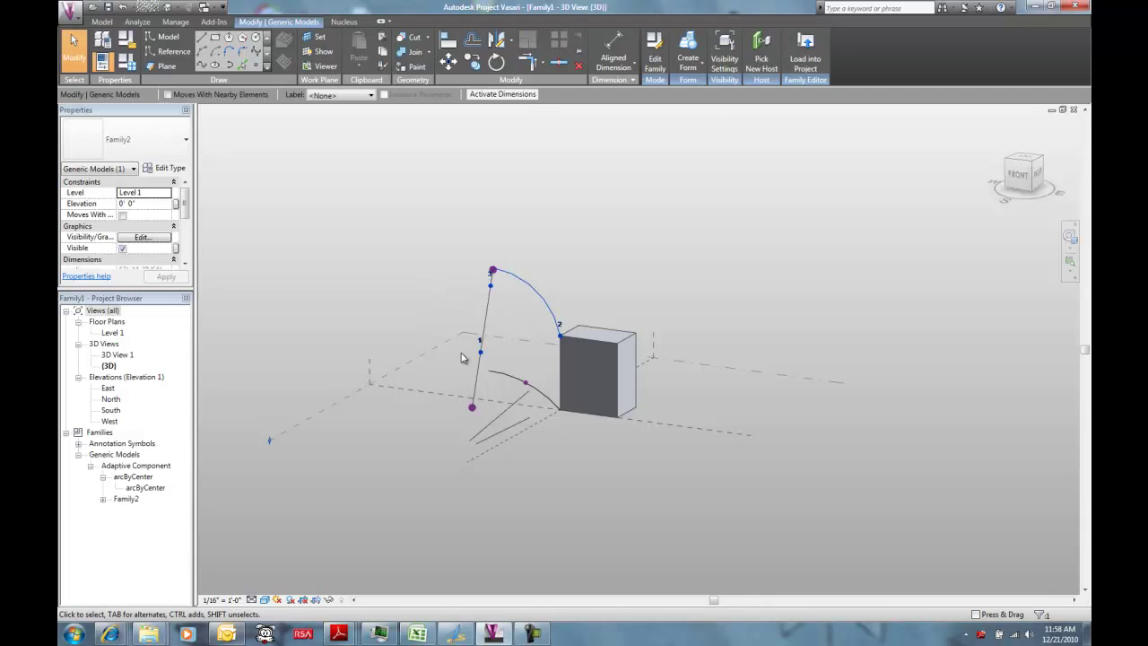
pyautogui.press('Escape')
pyautogui.click(481, 354)
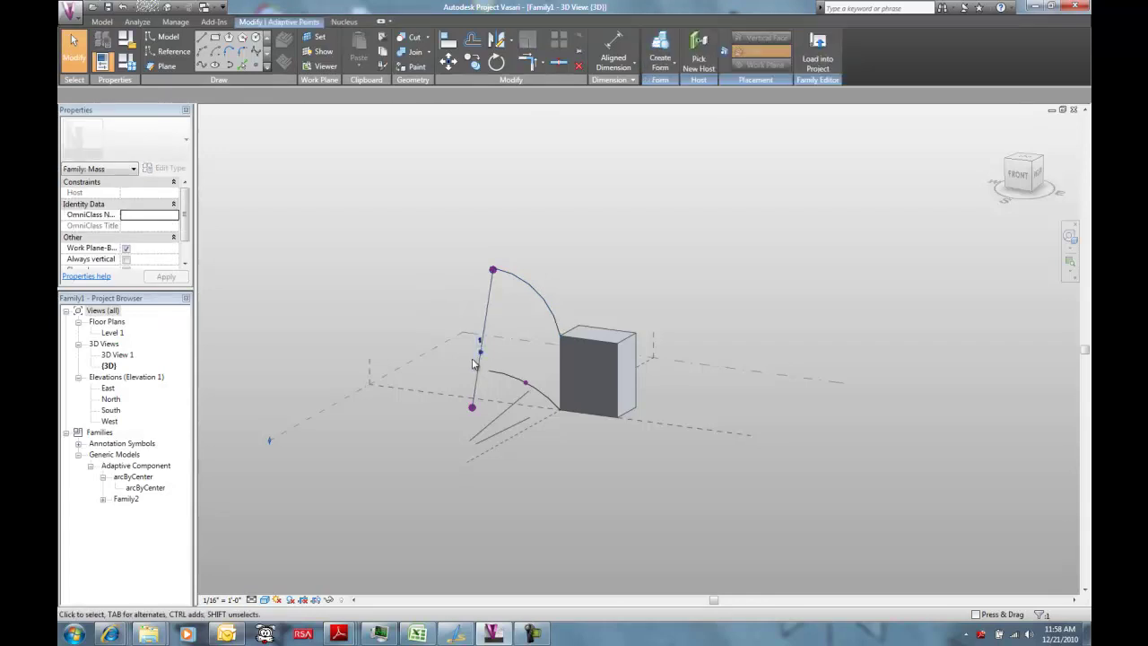
pyautogui.moveTo(477, 378); pyautogui.dragTo(477, 380)
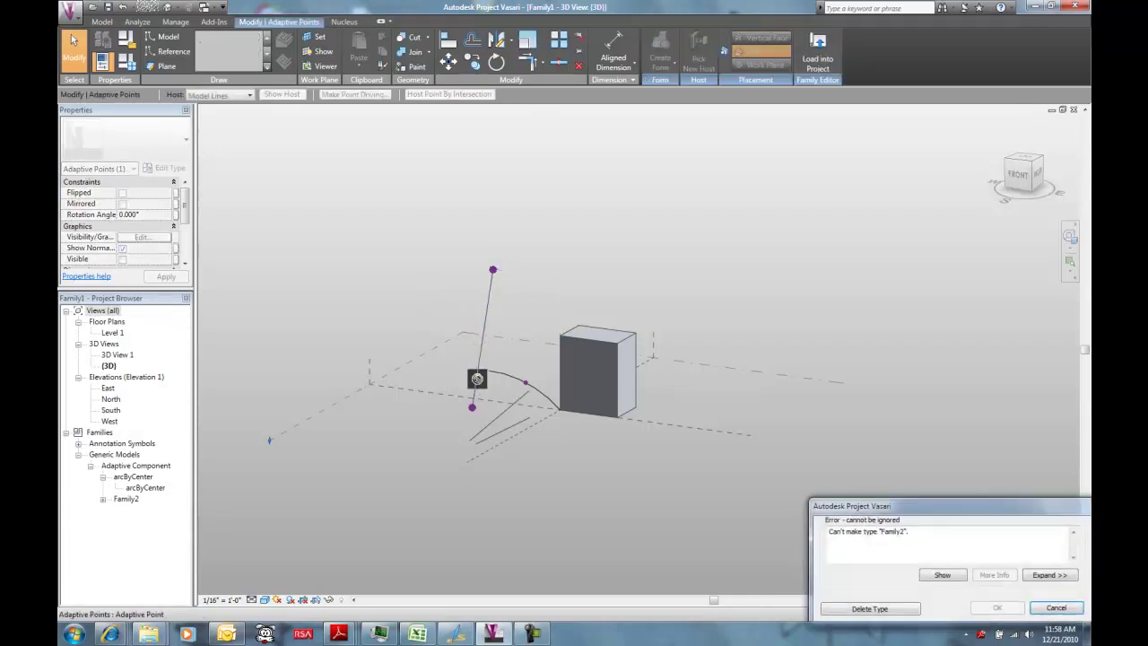
pyautogui.click(1056, 609)
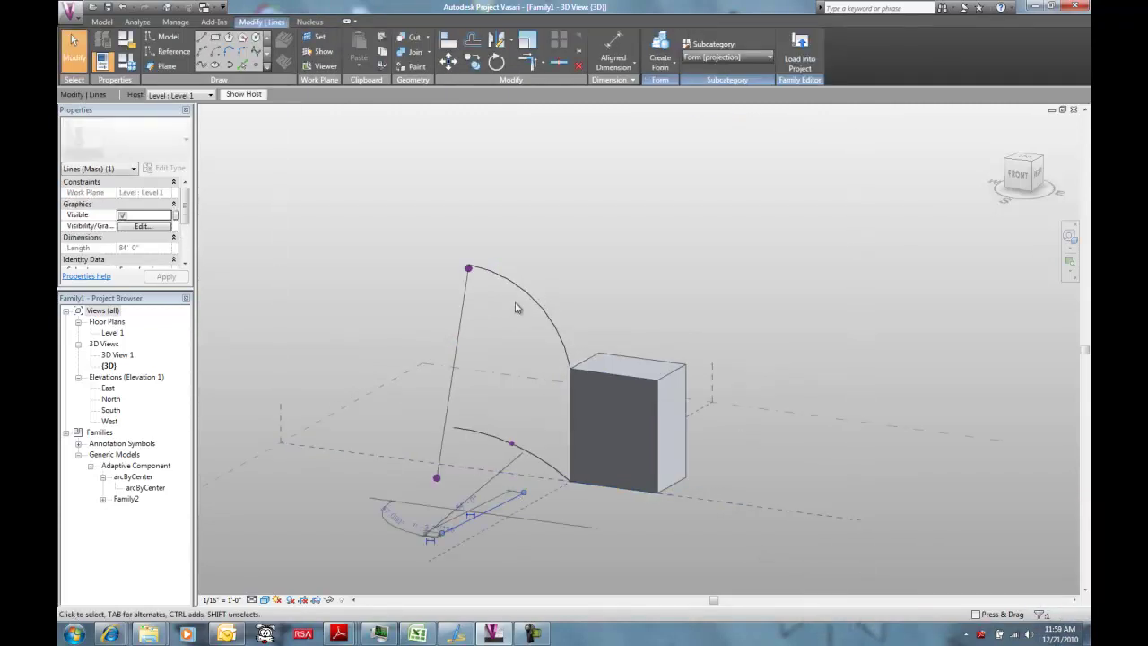
# Step: Move the upper arc's adaptive point 1 slightly up its host line, closer to point 3
pyautogui.click(531, 300)
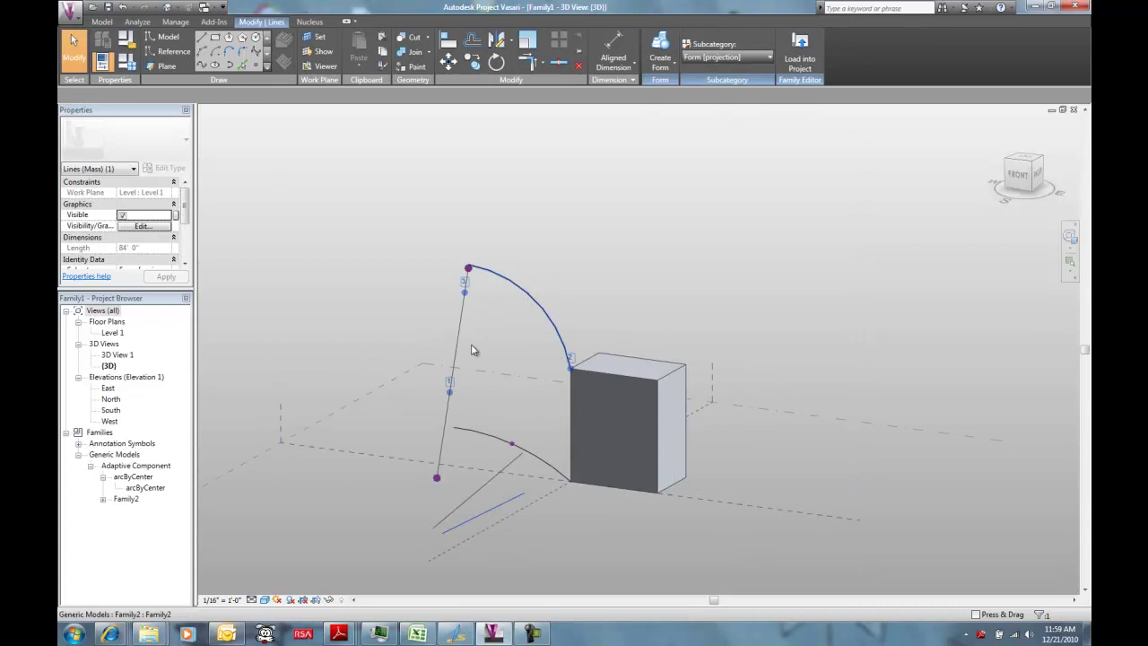
pyautogui.click(451, 393)
pyautogui.moveTo(451, 392)
pyautogui.mouseDown()
pyautogui.moveTo(464, 313)
pyautogui.moveTo(457, 377)
pyautogui.mouseUp()
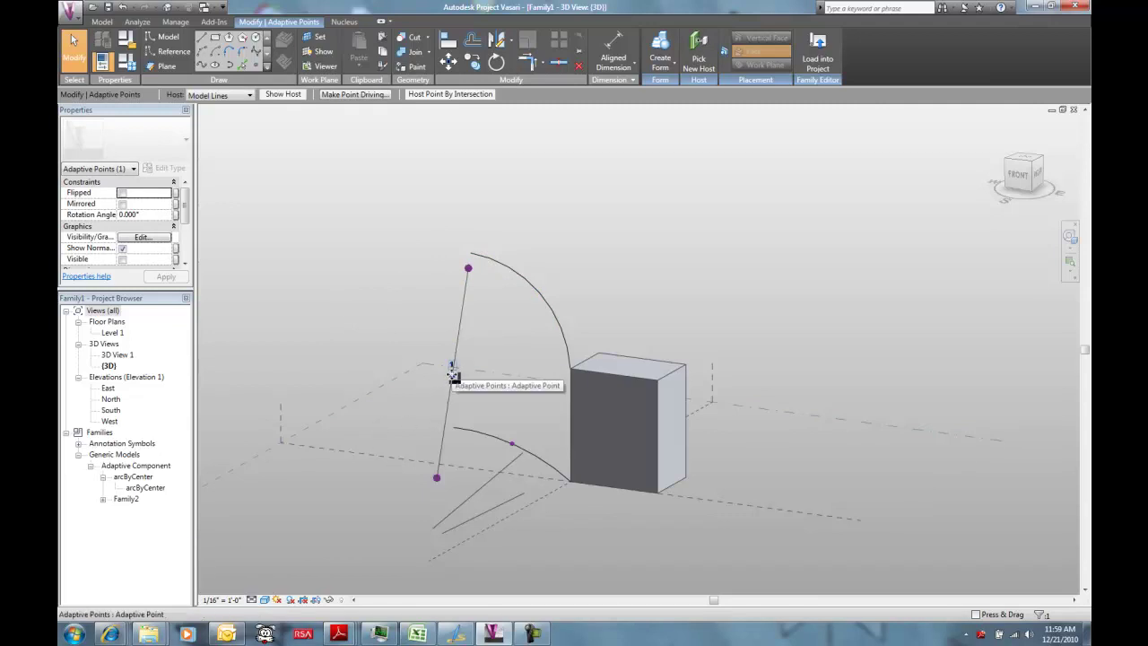
# Step: Try to move adaptive point 1 back down its host line, away from point 3
pyautogui.moveTo(453, 373); pyautogui.dragTo(449, 405)
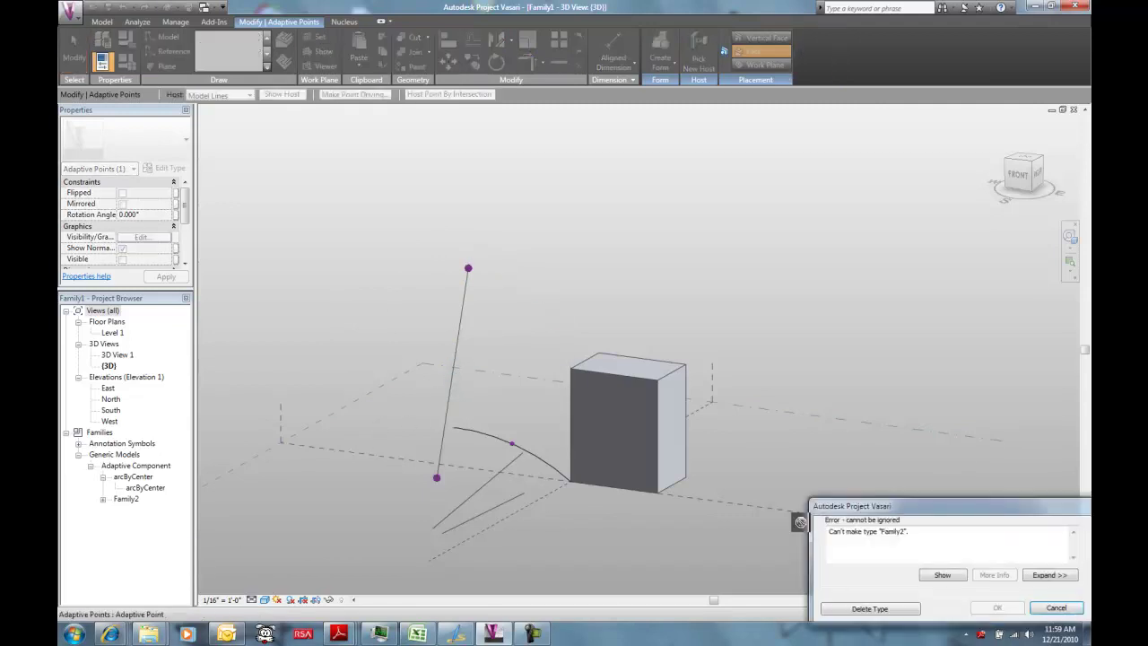
pyautogui.click(1061, 609)
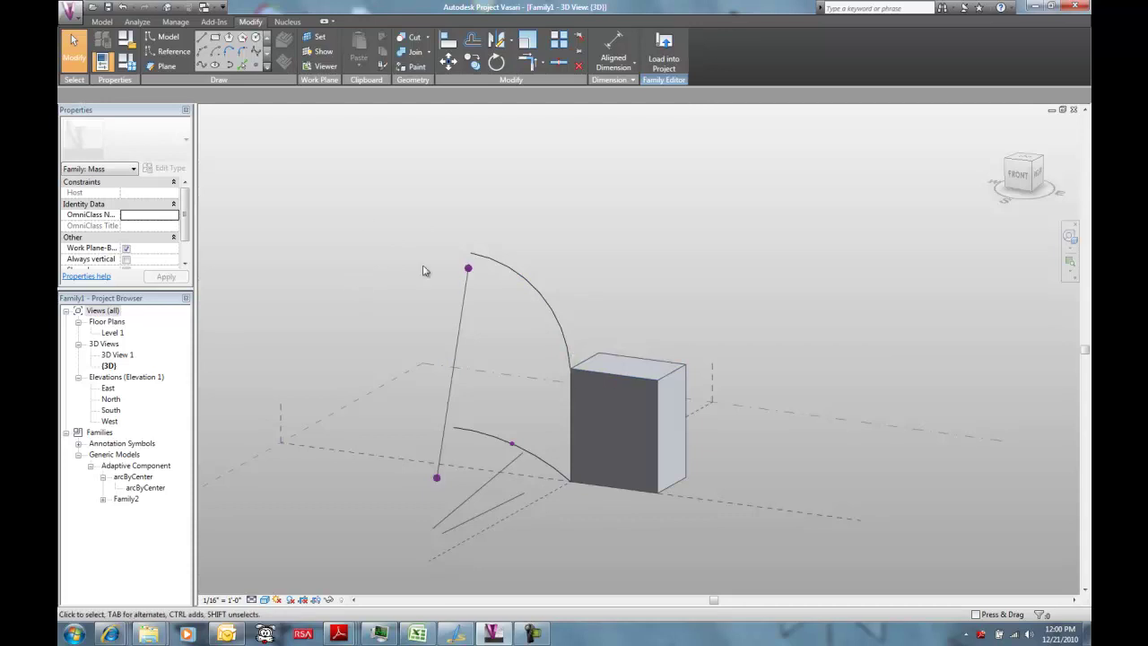
# Step: Raise the box's top front edge to a height of about 94 ft to flex the upper arc
pyautogui.click(564, 339)
pyautogui.click(609, 372)
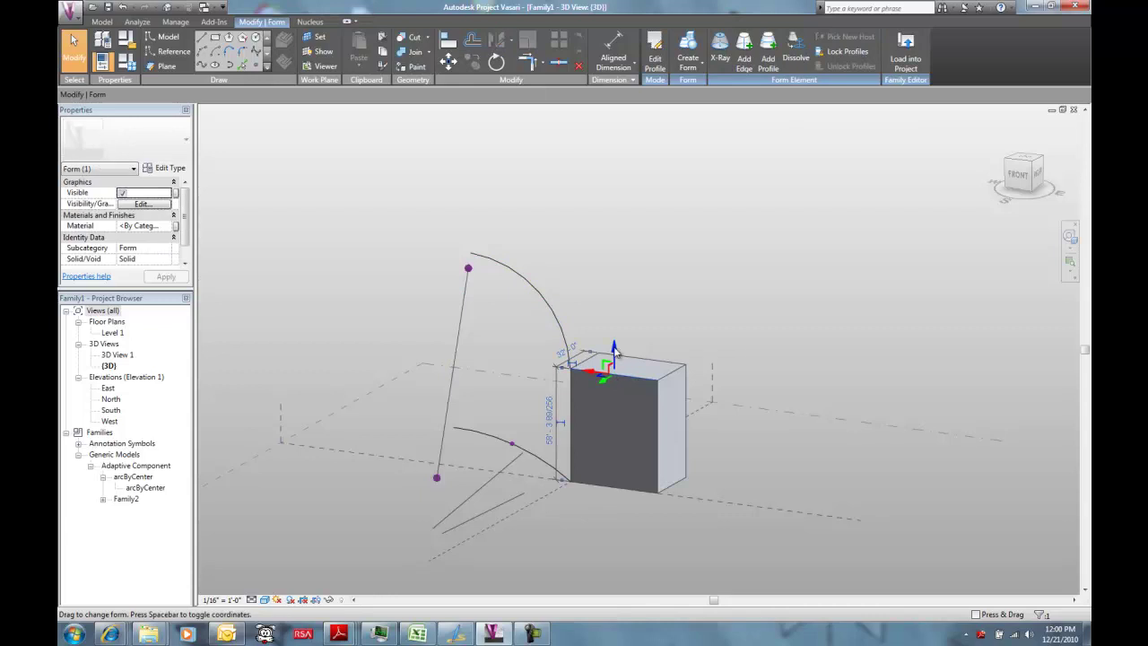
pyautogui.moveTo(614, 321); pyautogui.dragTo(612, 279)
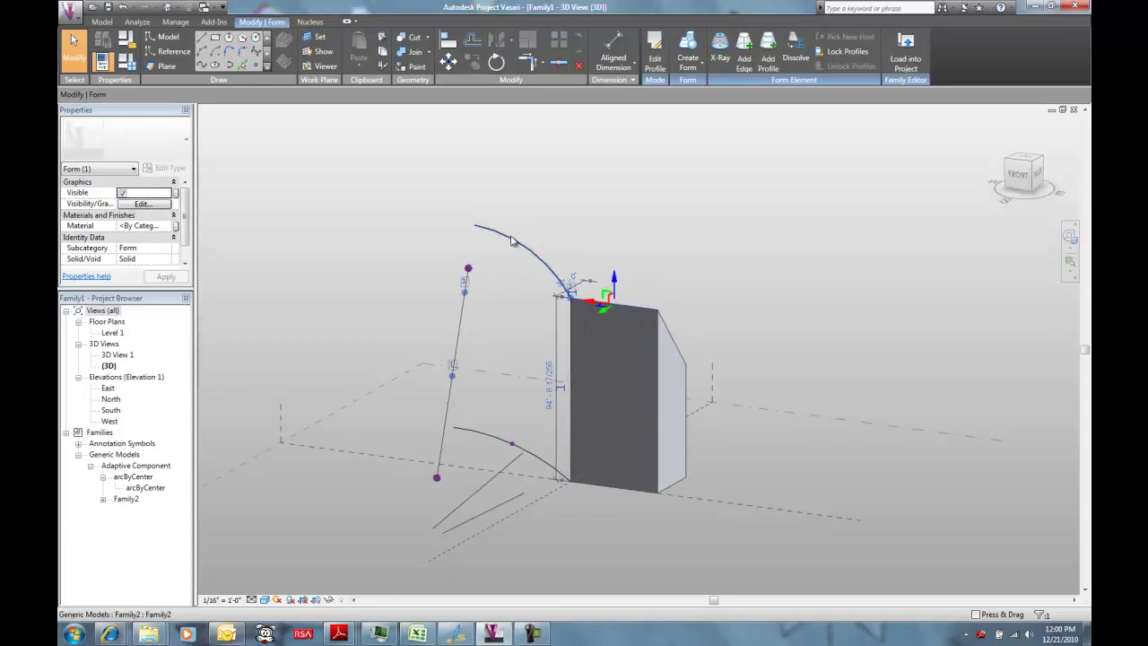
# Step: Move the host line's upper reference point farther from the box, and examine the upper arc and its adaptive points from another angle
pyautogui.click(479, 269)
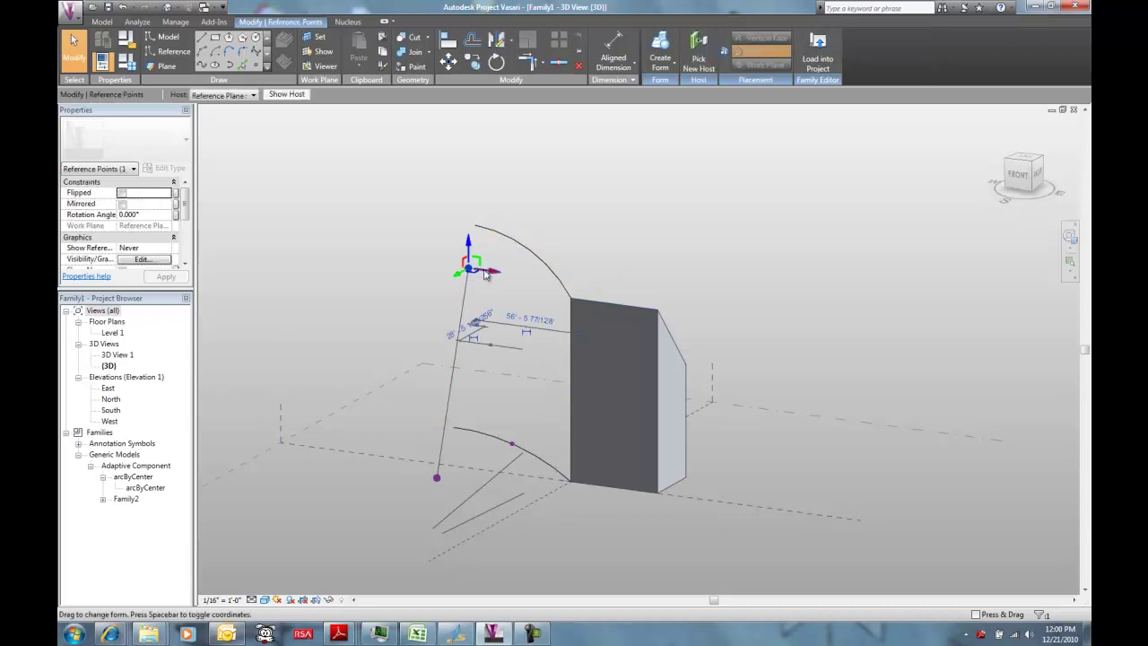
pyautogui.moveTo(487, 269); pyautogui.dragTo(426, 269)
pyautogui.click(484, 272)
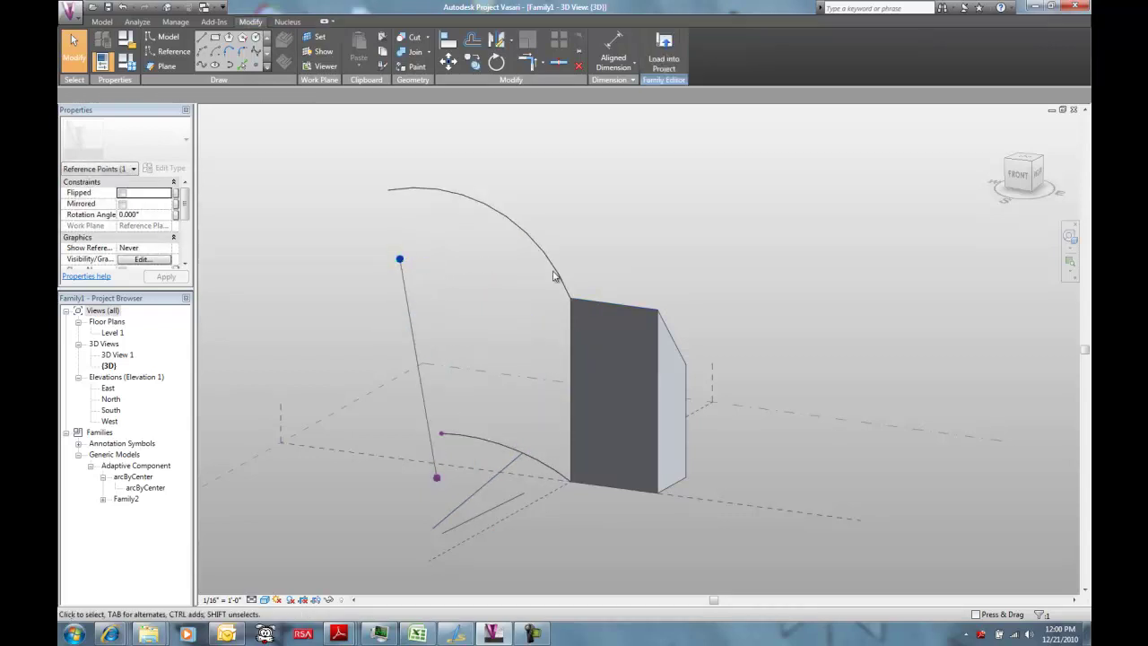
pyautogui.click(537, 251)
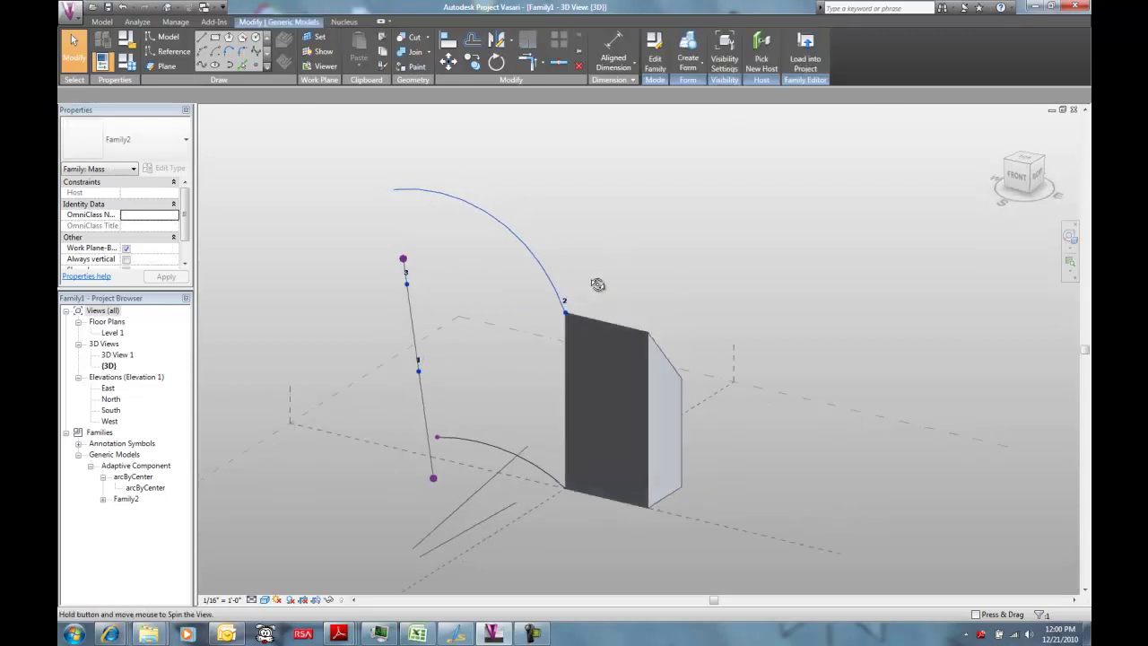
pyautogui.keyDown('shift'); pyautogui.moveTo(597, 284); pyautogui.dragTo(544, 283, button='middle'); pyautogui.keyUp('shift')
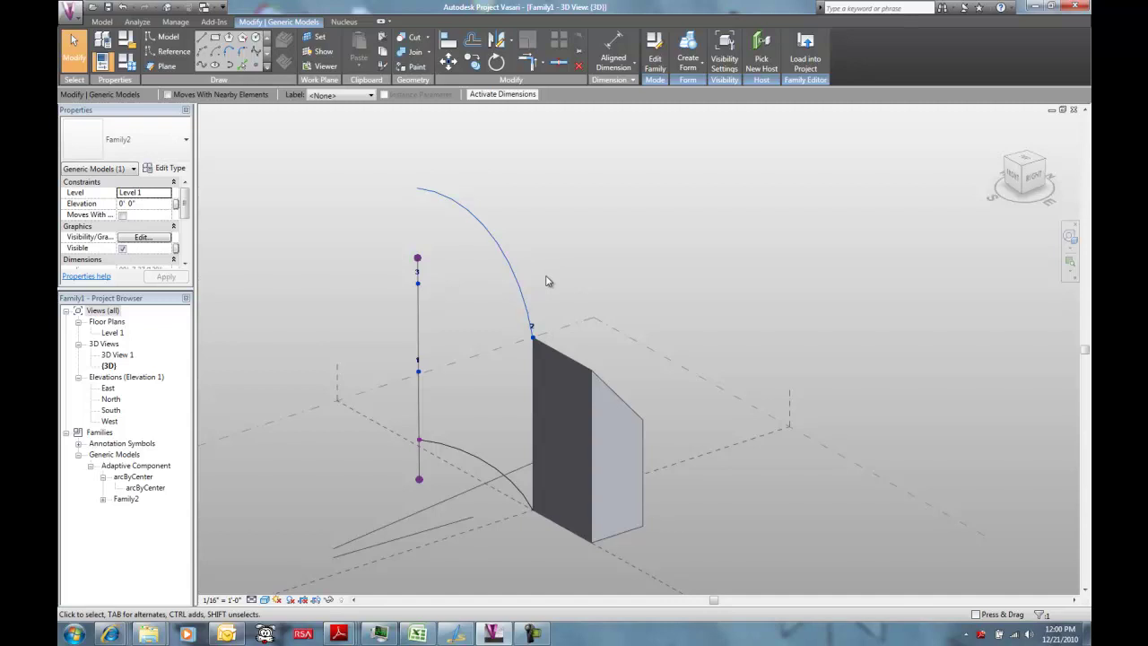